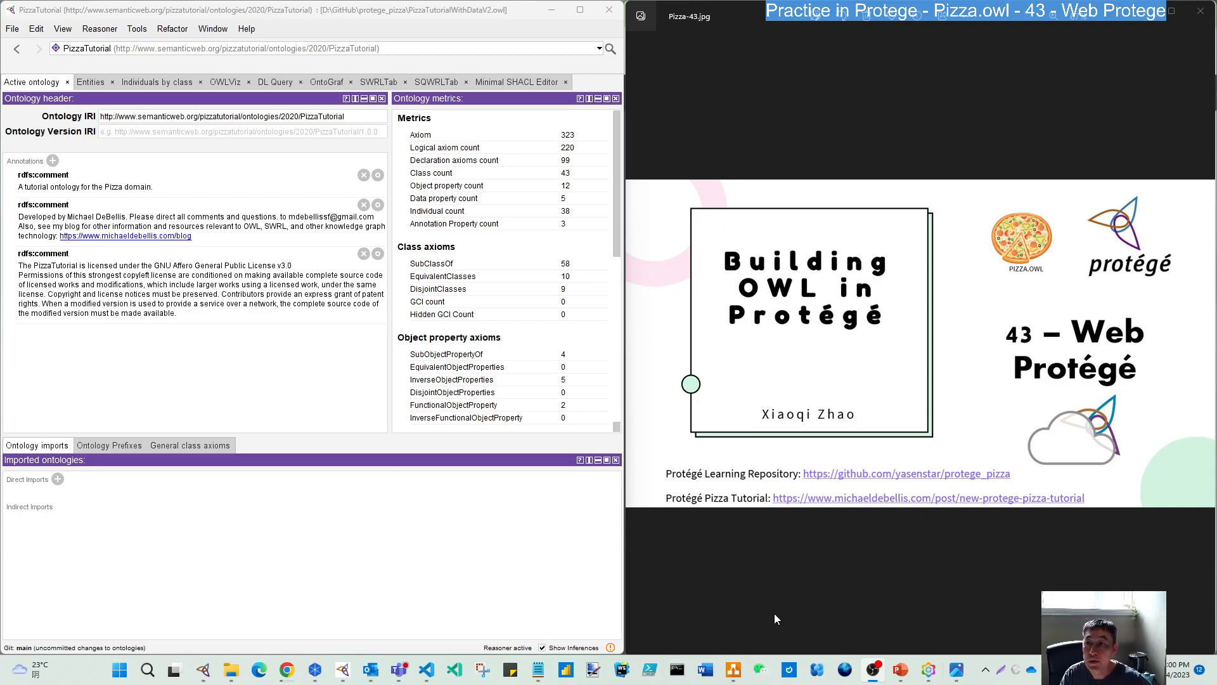
Close the slide image and read the Chapter 12 Web Protégé introduction in the tutorial PDF, highlighting the remark about reasoner support.
click(1143, 19)
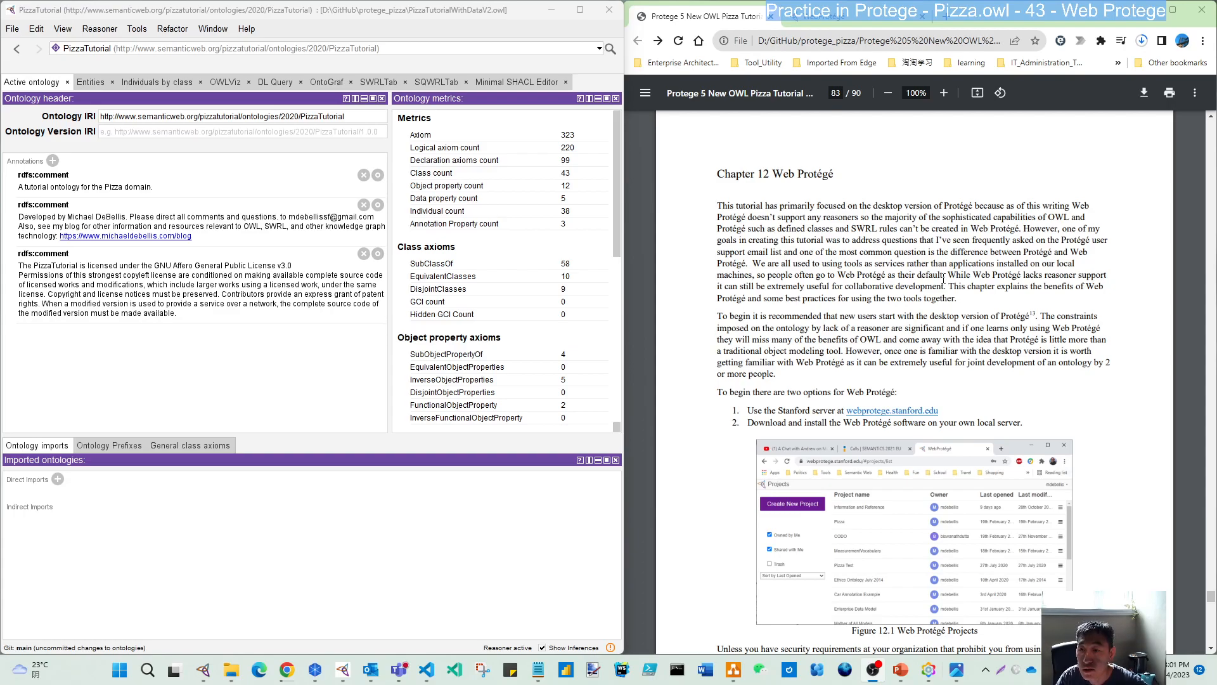
drag(1023, 275, 743, 291)
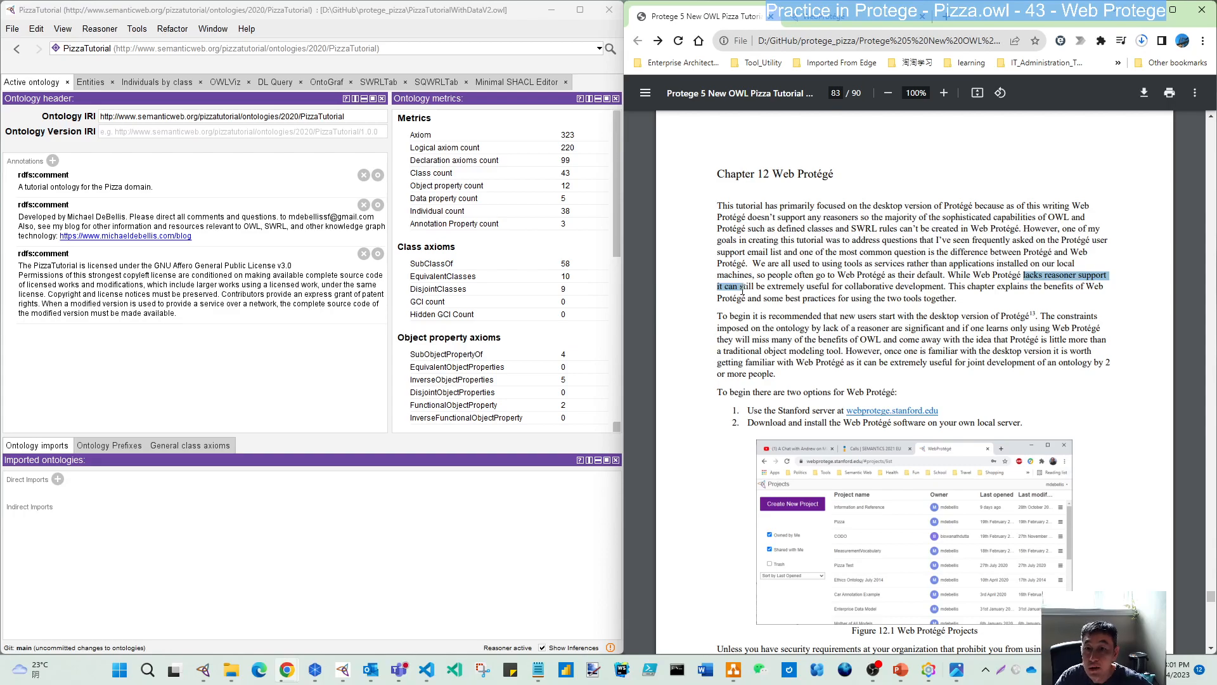
click(809, 298)
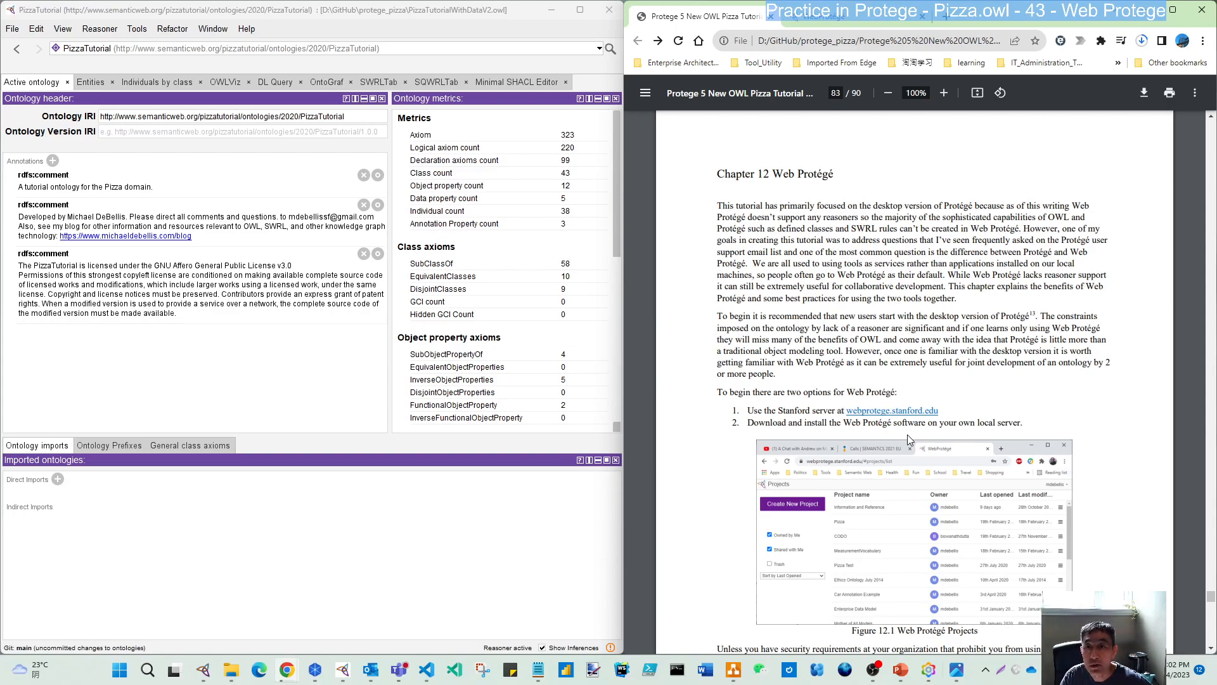
Open protege.stanford.edu in a new browser tab and go to the WebProtégé section of its software page.
click(944, 19)
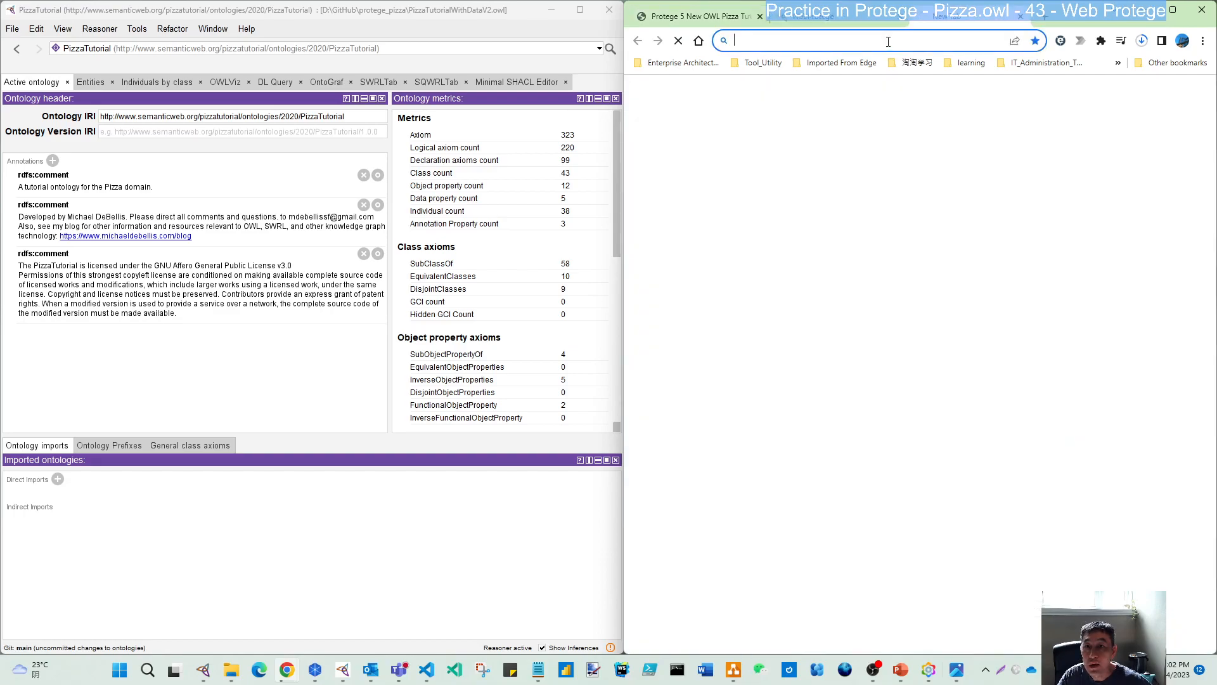
text(protege.stanford.edu)
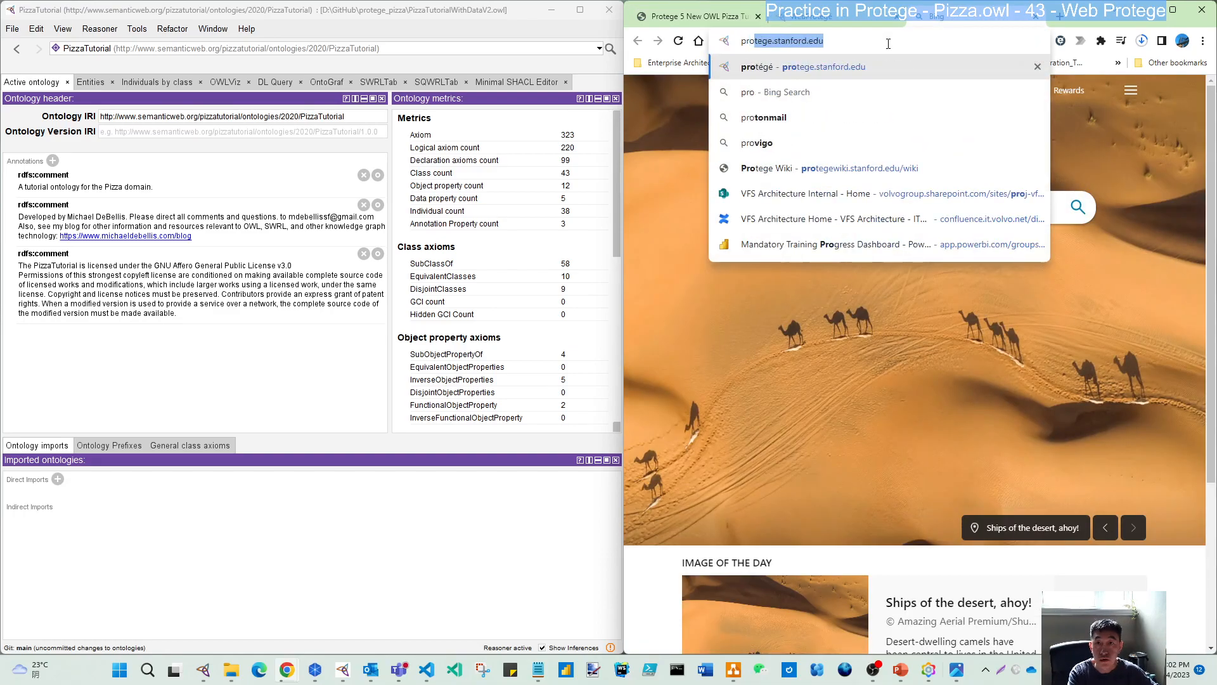
key(Return)
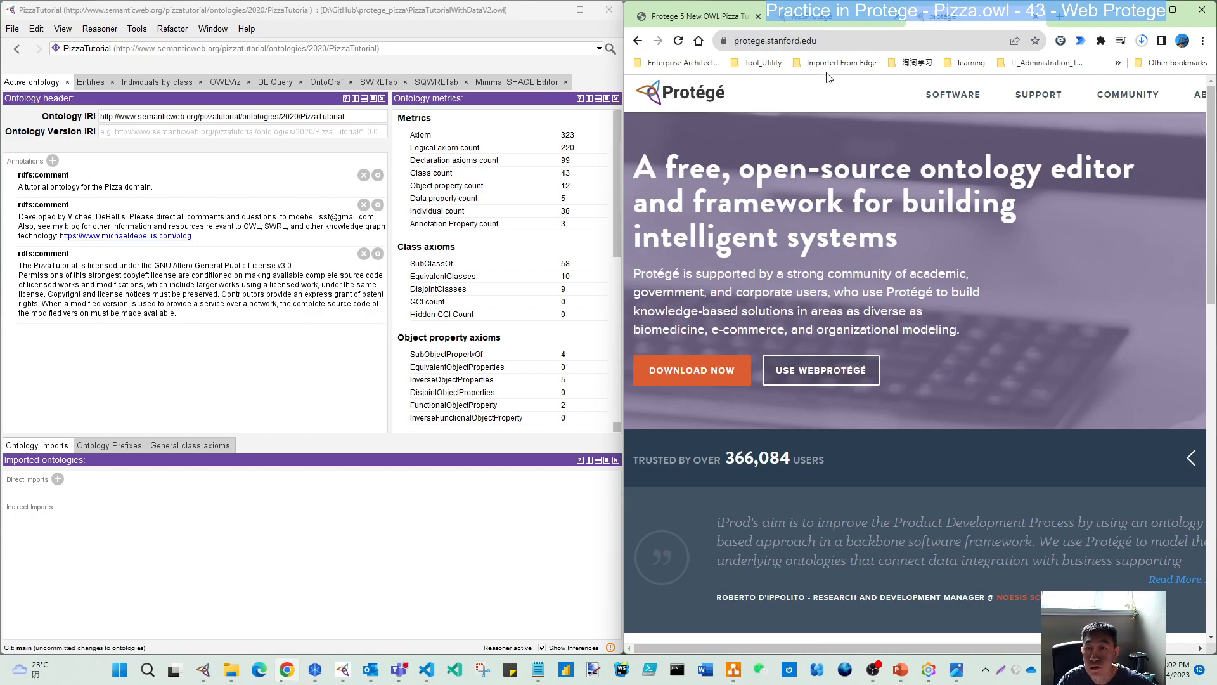
click(728, 380)
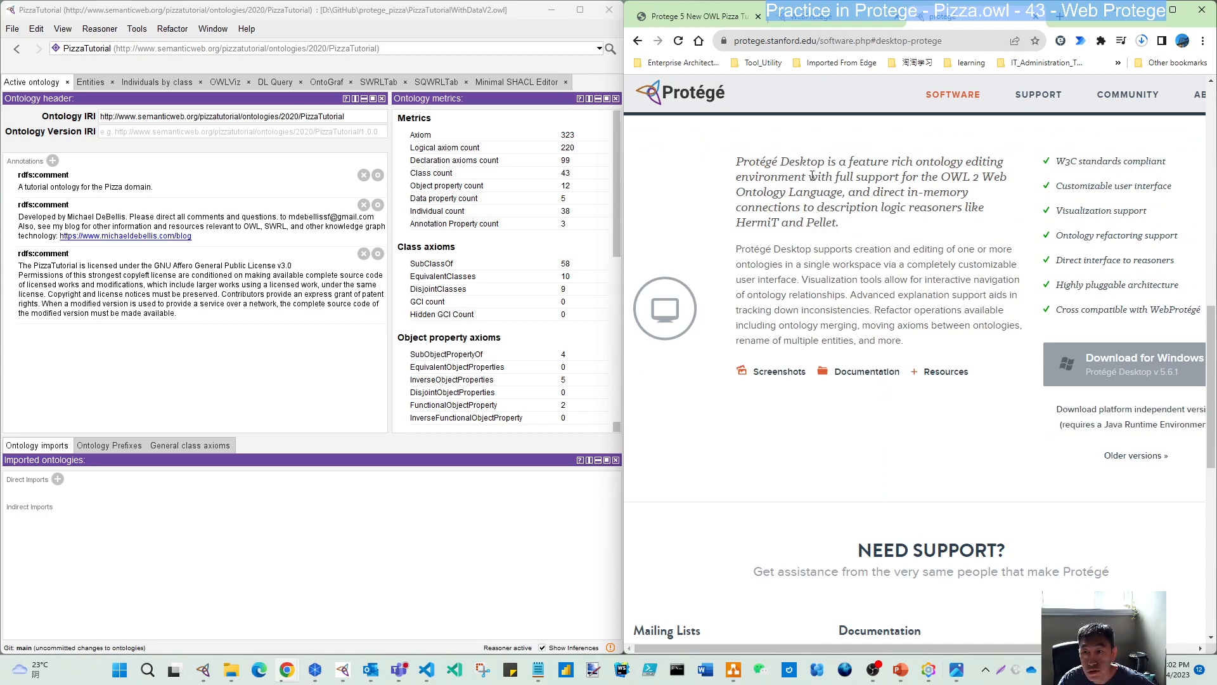
scroll(1007, 378, up, 5)
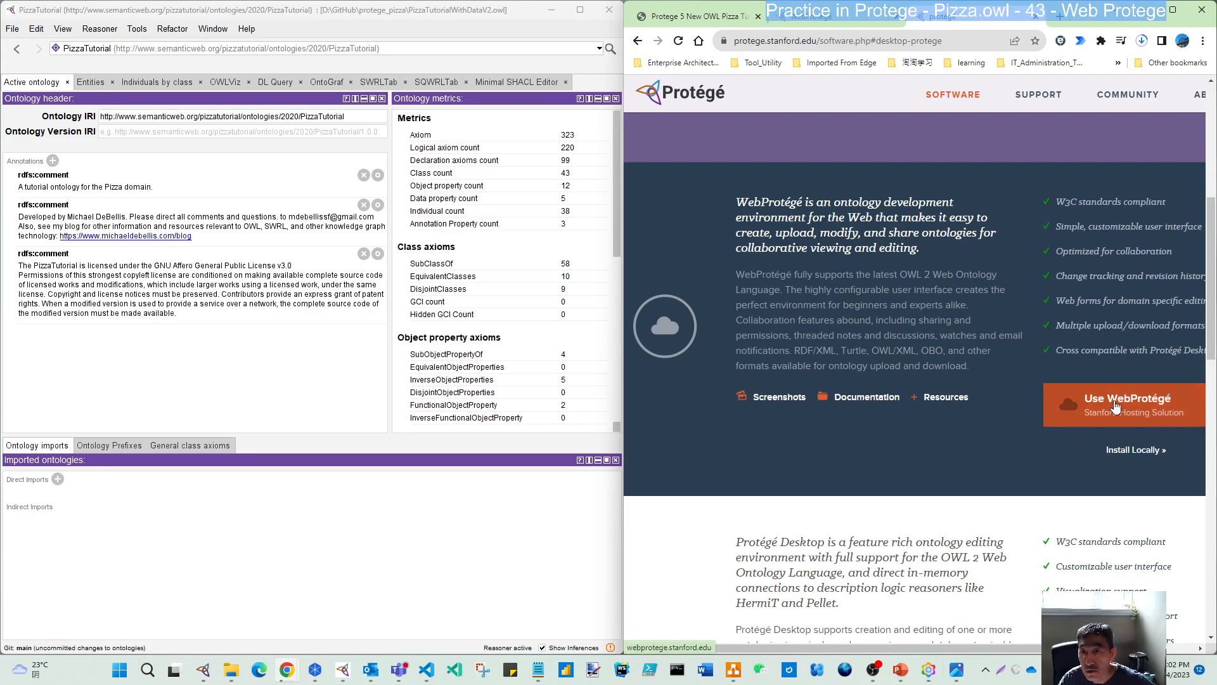
Open WebProtégé's Install Locally link in a separate tab and remove WebProtegeAdminGuide from its address to load the wiki main page.
right_click(1133, 450)
click(1092, 464)
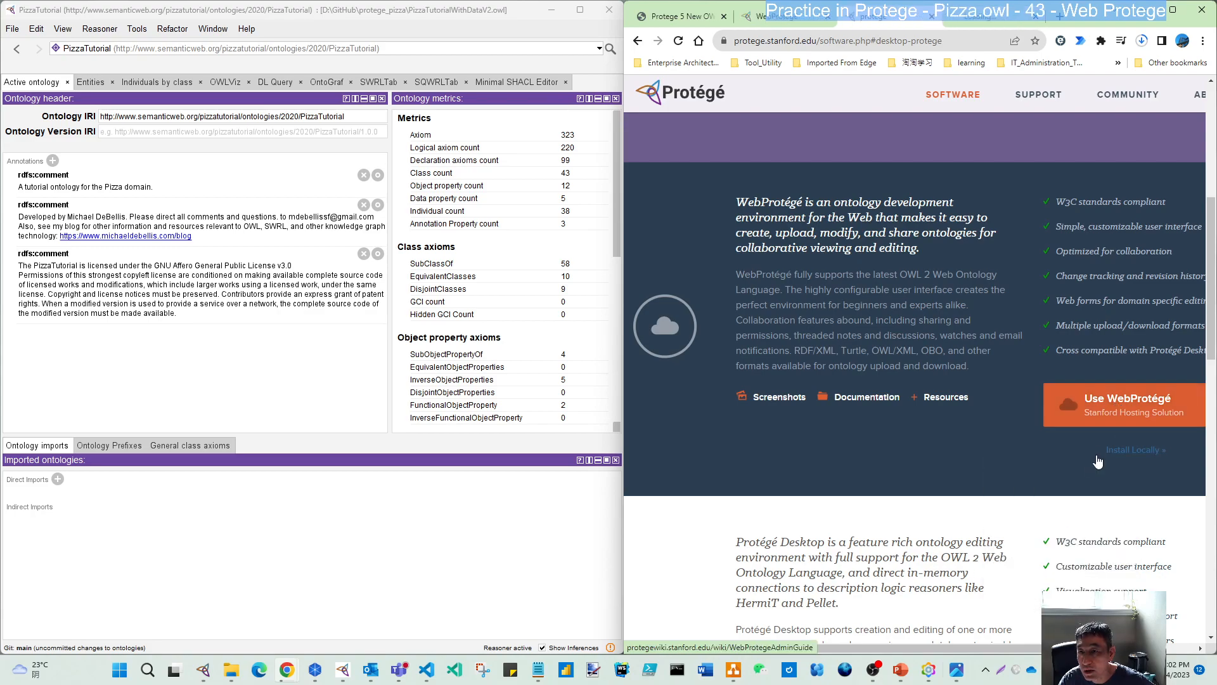
click(998, 19)
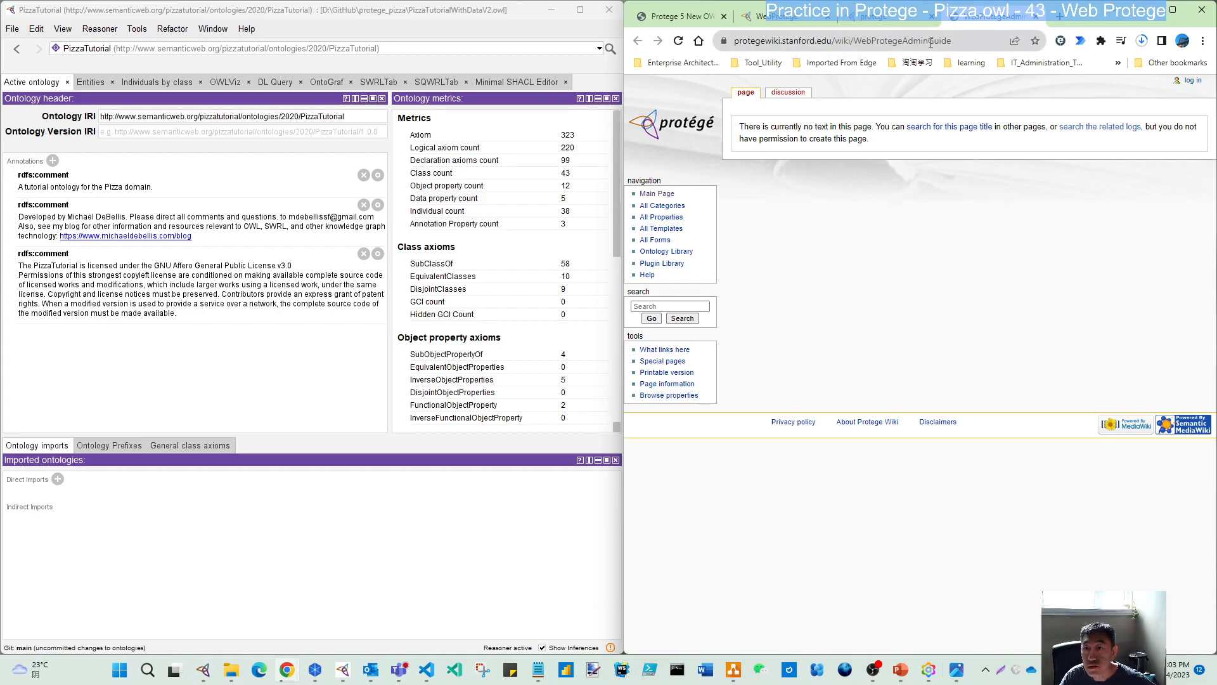
drag(950, 42, 856, 42)
key(BackSpace)
key(Return)
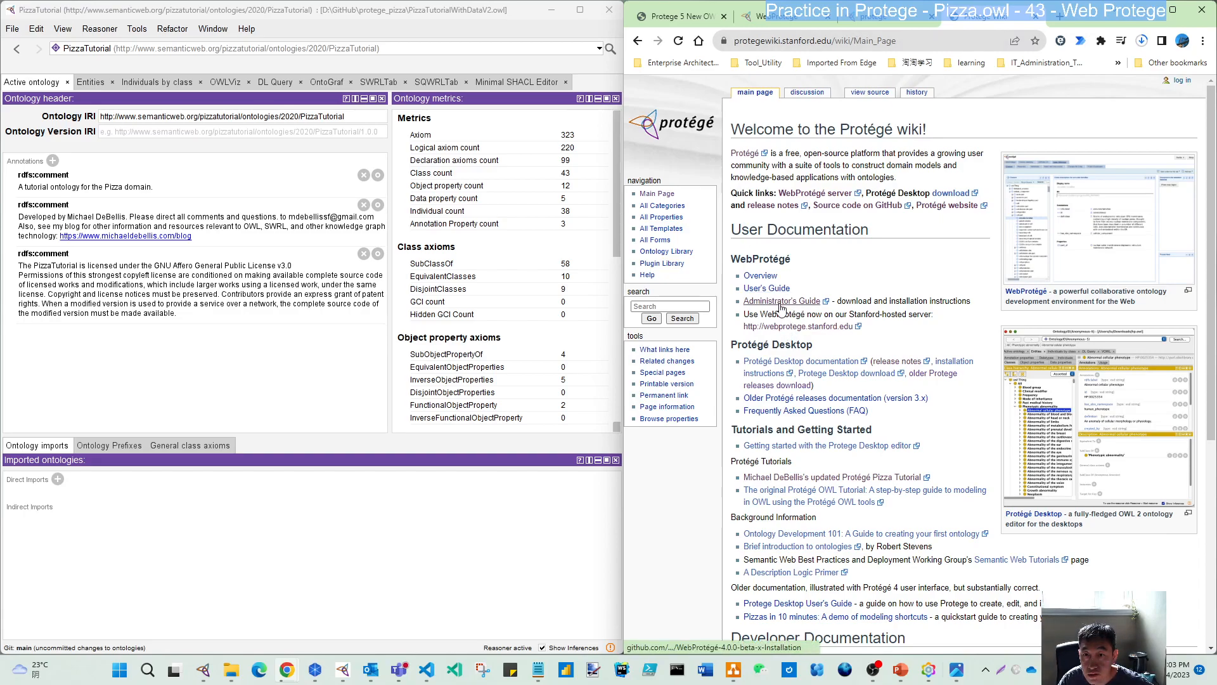
Open the WebProtégé Administrator's Guide, follow it to the 4.0.0 Installation page, and review the contents and prerequisites.
click(807, 307)
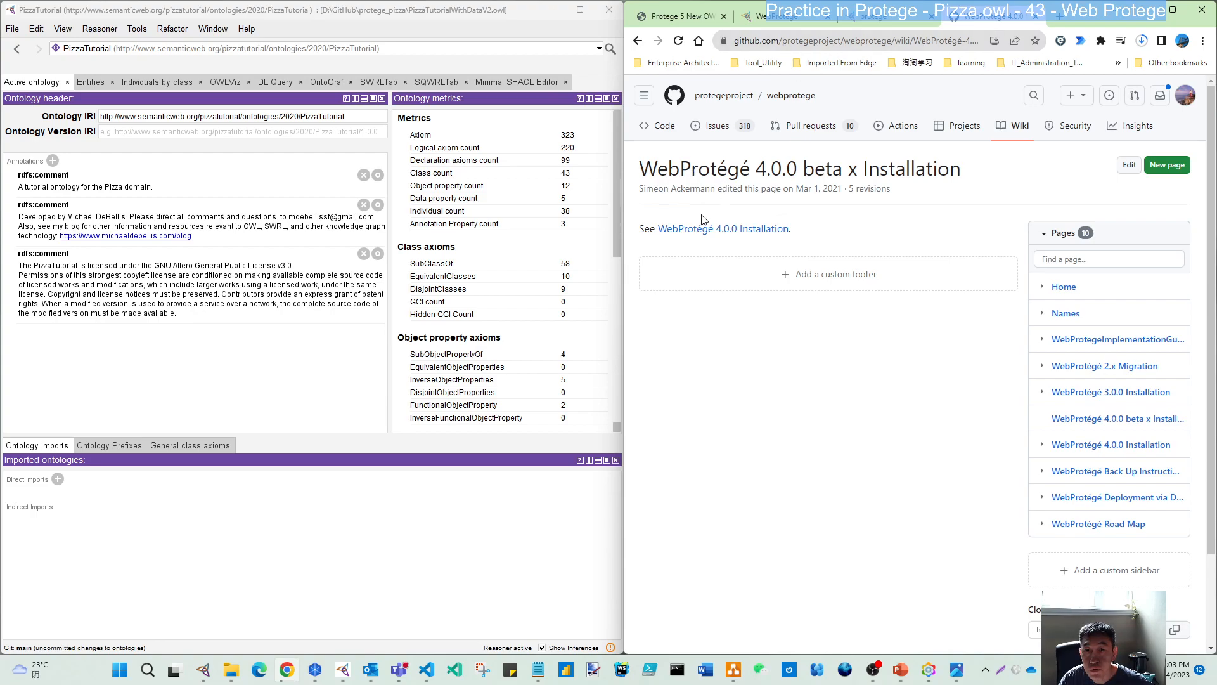
click(733, 237)
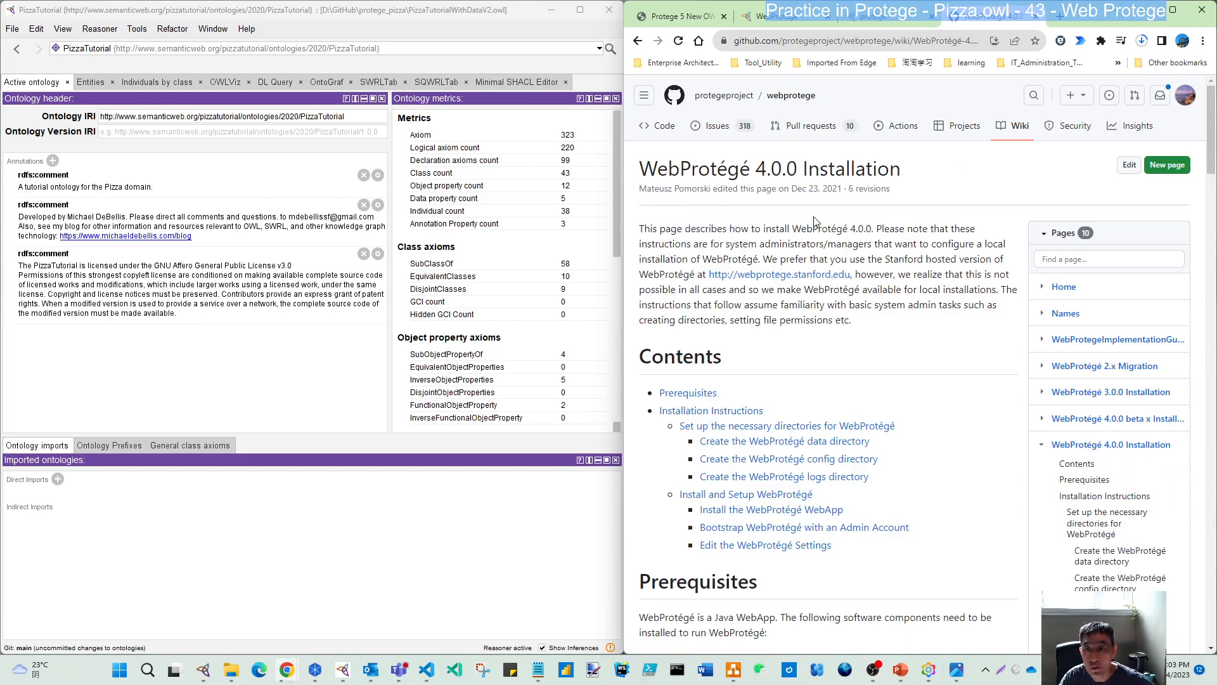
scroll(722, 409, down, 3)
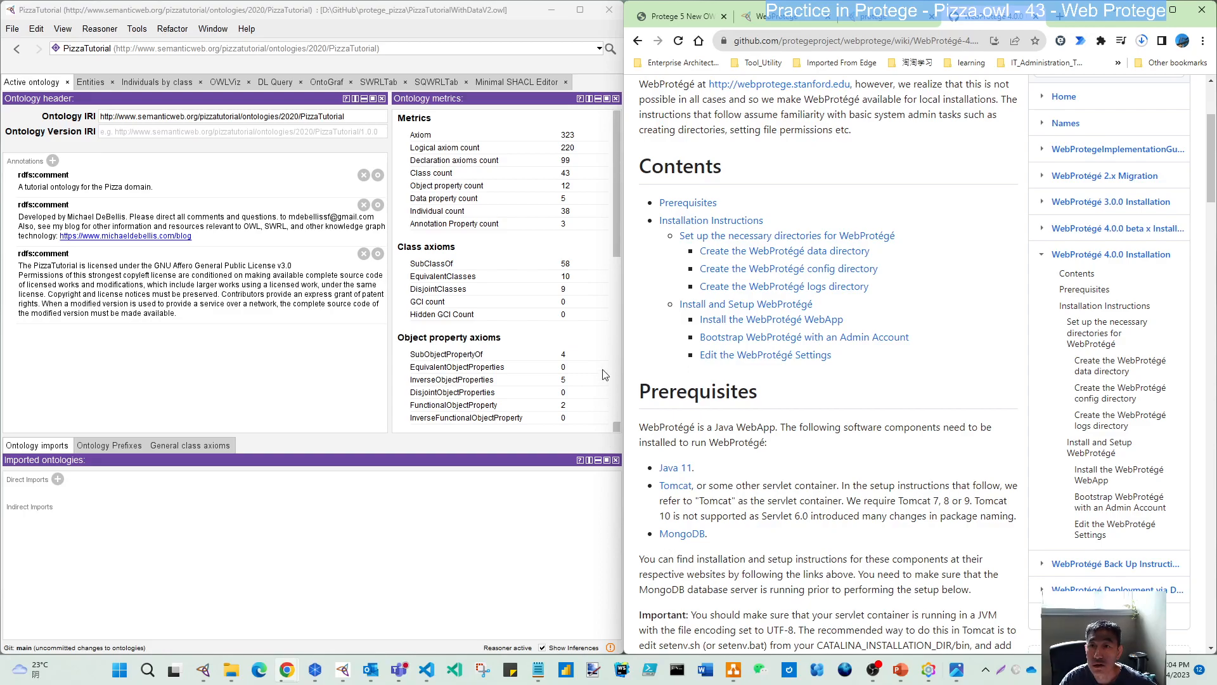
scroll(755, 475, up, 3)
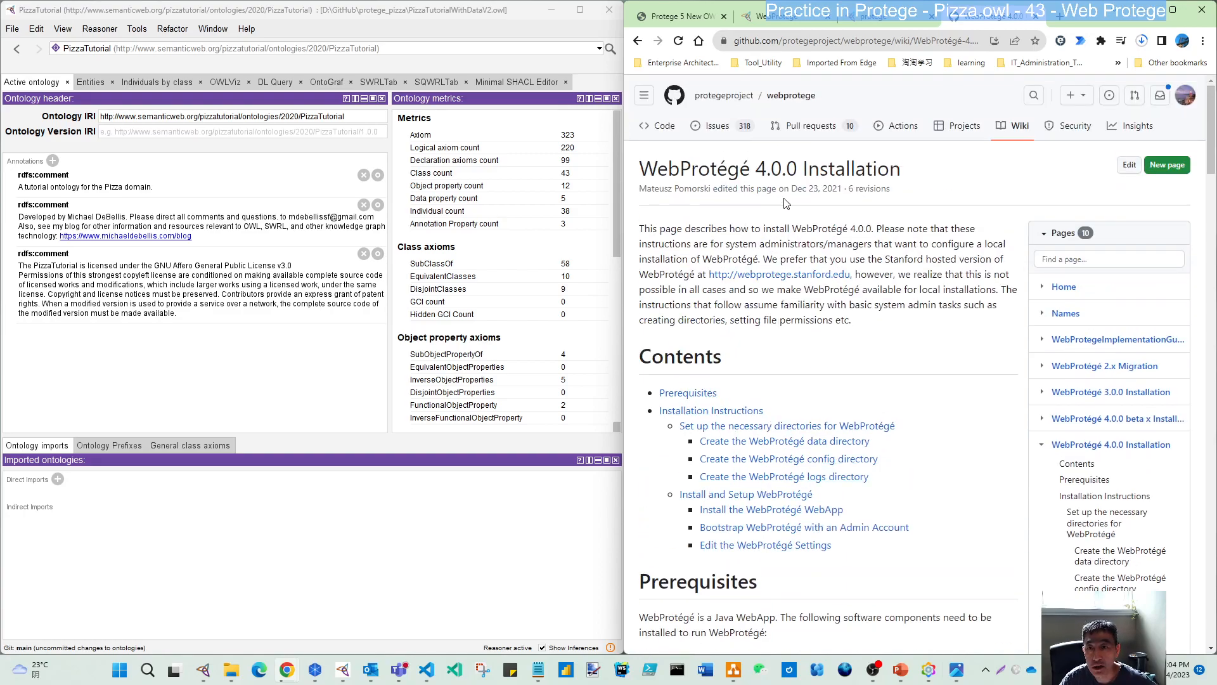
Return to the tutorial PDF and highlight the "Use the Stanford server" option in the list of Web Protégé options.
click(696, 21)
scroll(805, 385, down, 2)
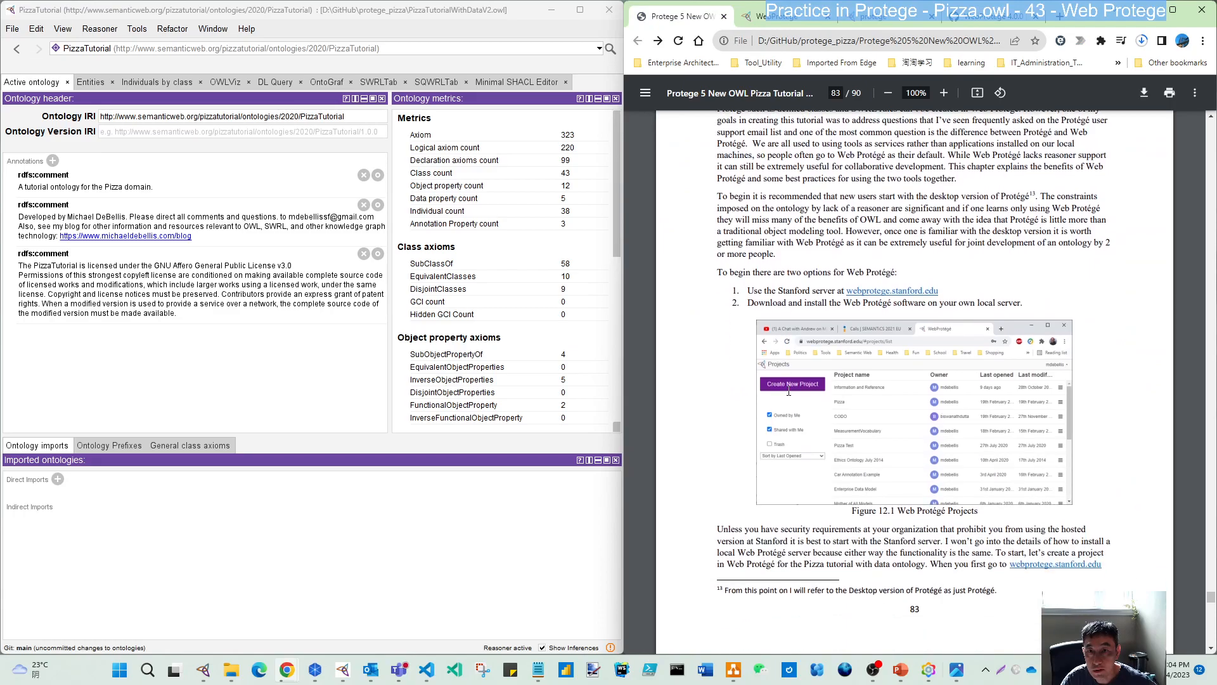
drag(751, 284, 836, 281)
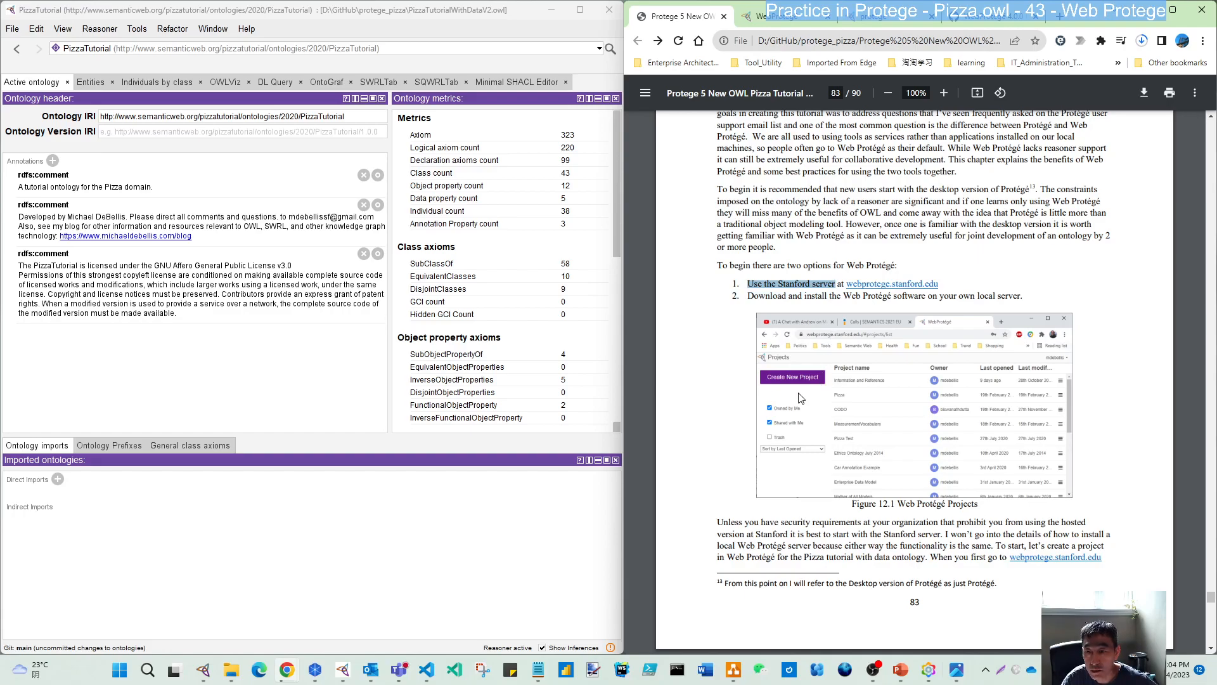
Switch to the WebProtégé sign-in page, view the account sign-up form, and cancel it.
click(779, 19)
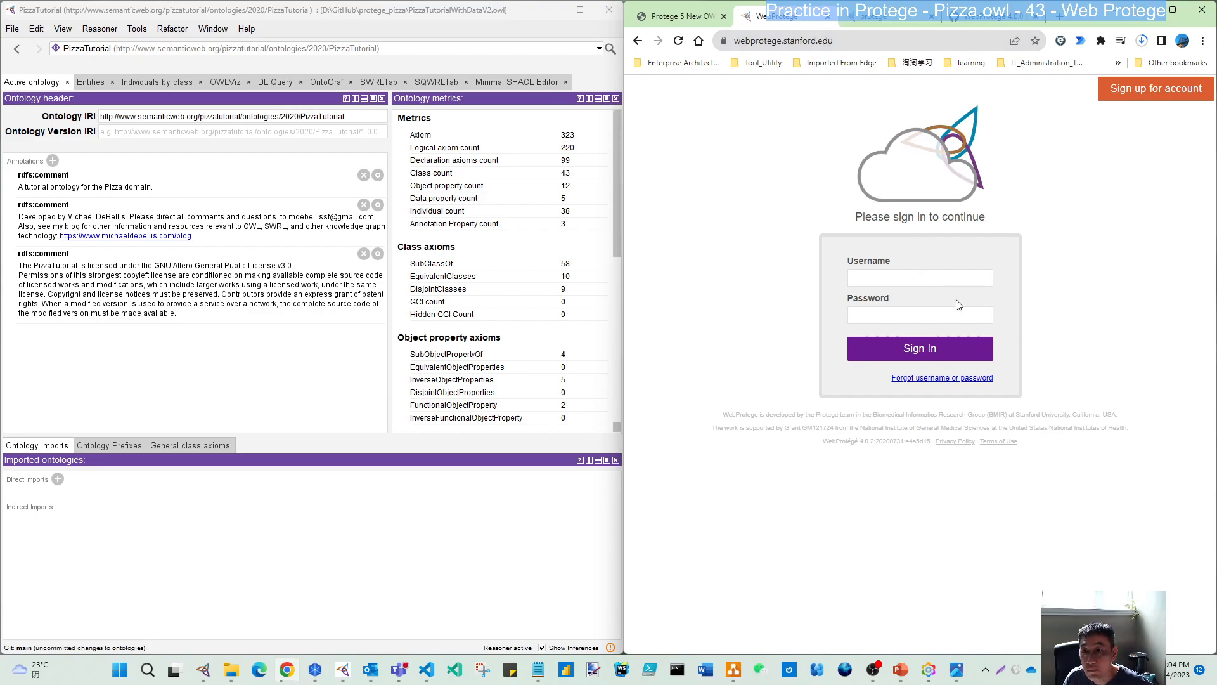
right_click(1155, 100)
click(1167, 95)
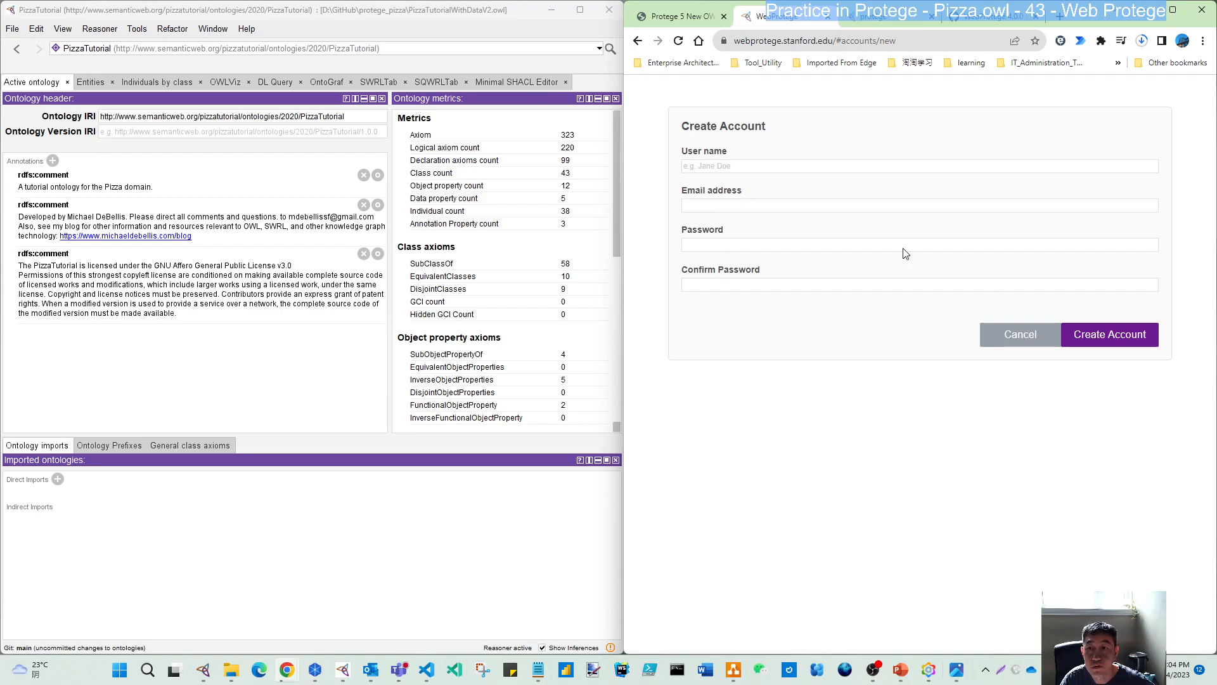
click(1028, 343)
Enter the account username and password in the WebProtégé sign-in form.
click(879, 279)
text(Xiaoiq)
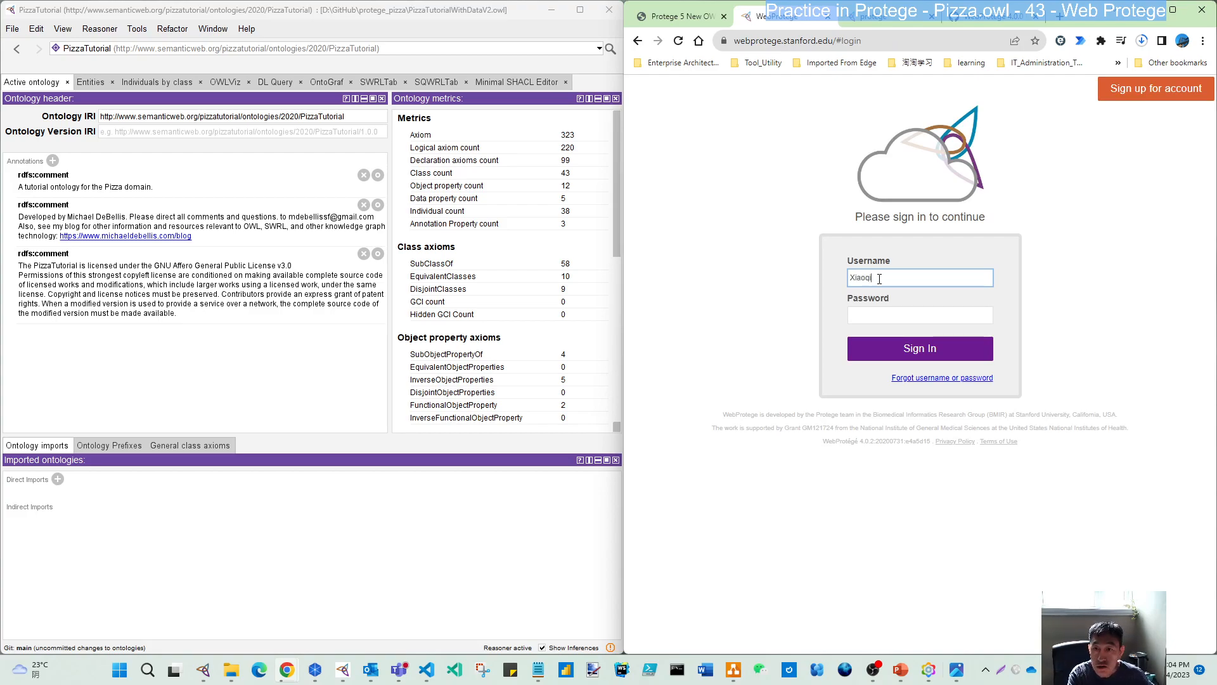
click(885, 316)
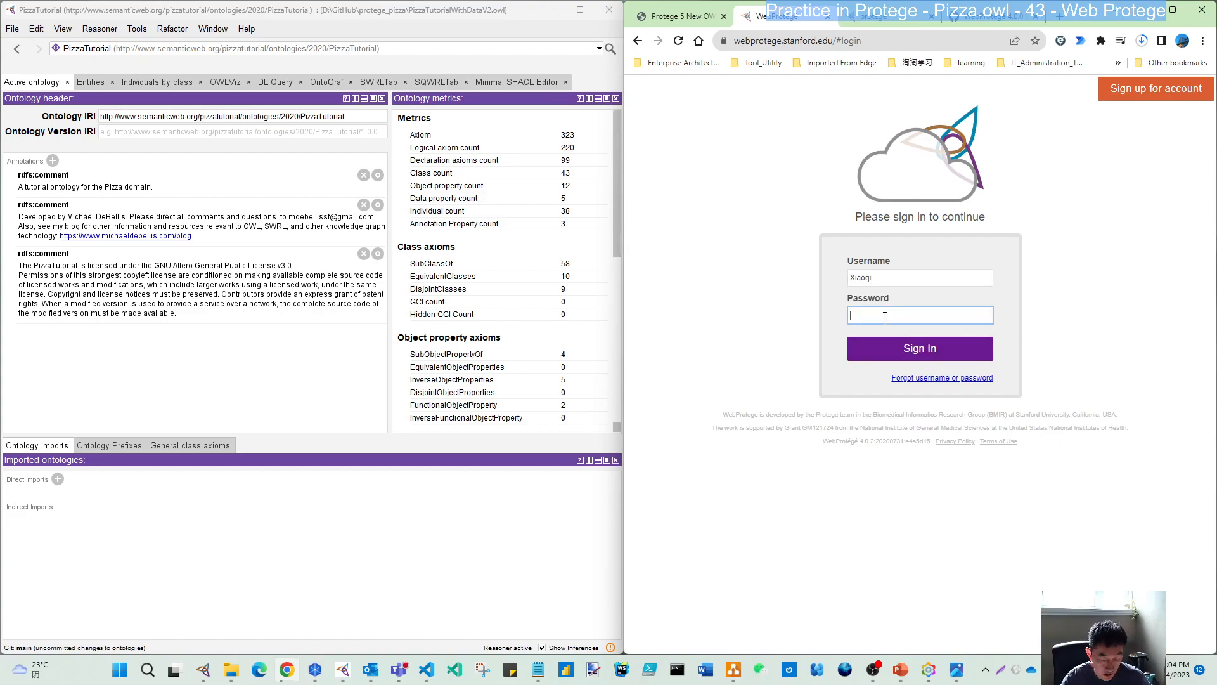
text(••)
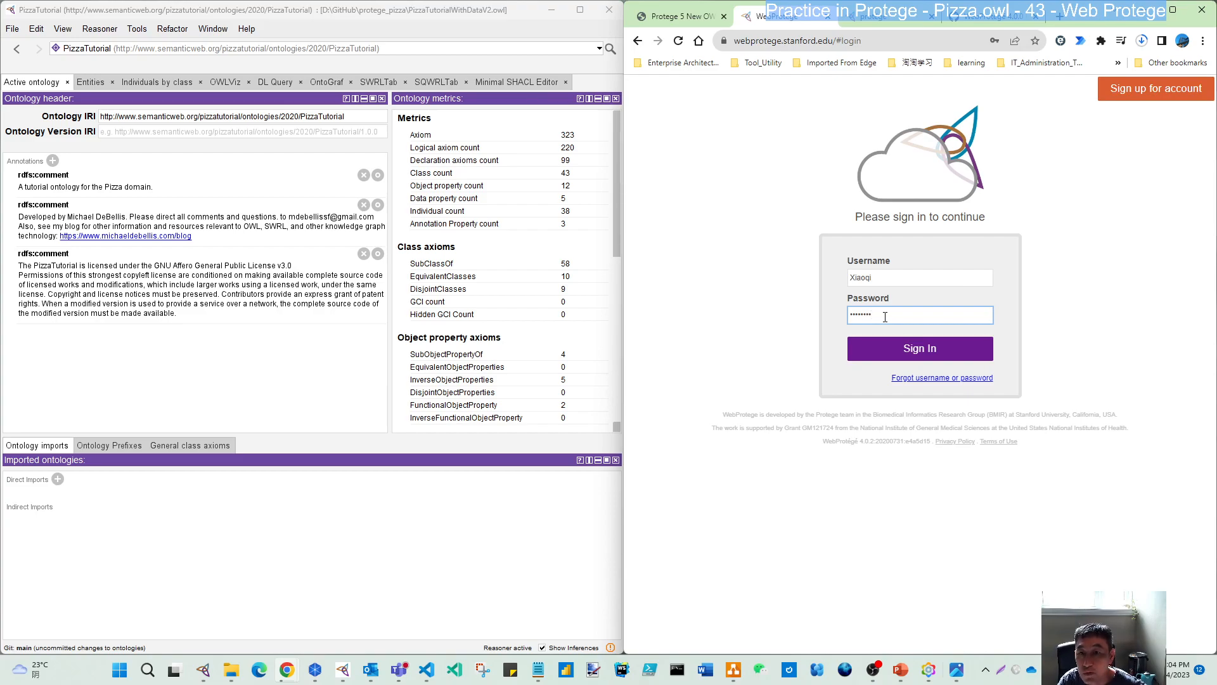
Try to sign in with the username's first letter in lowercase, and restore the capital letter.
click(854, 277)
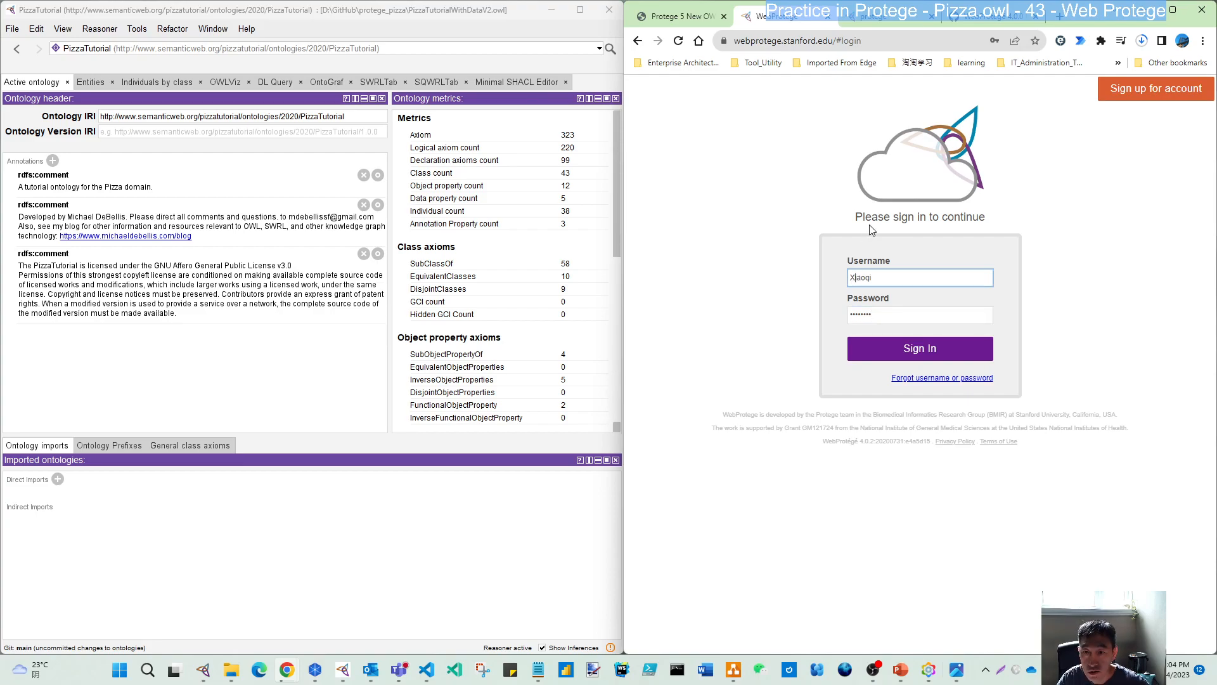
key(BackSpace)
text(x)
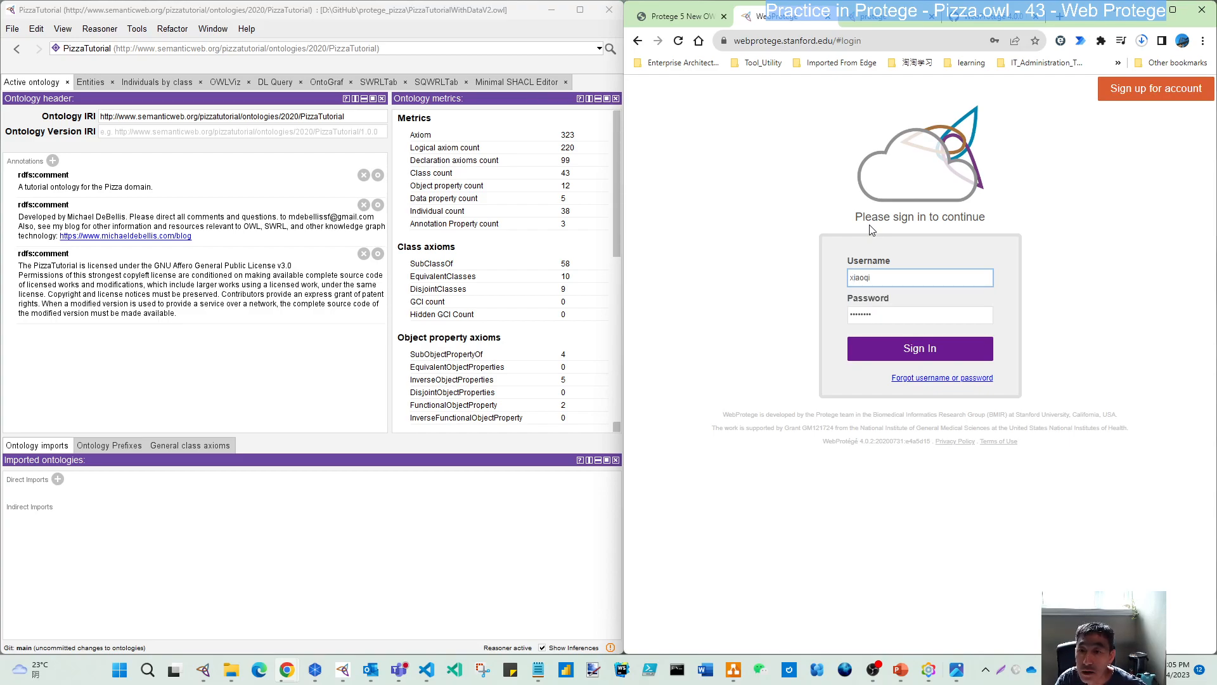
click(919, 358)
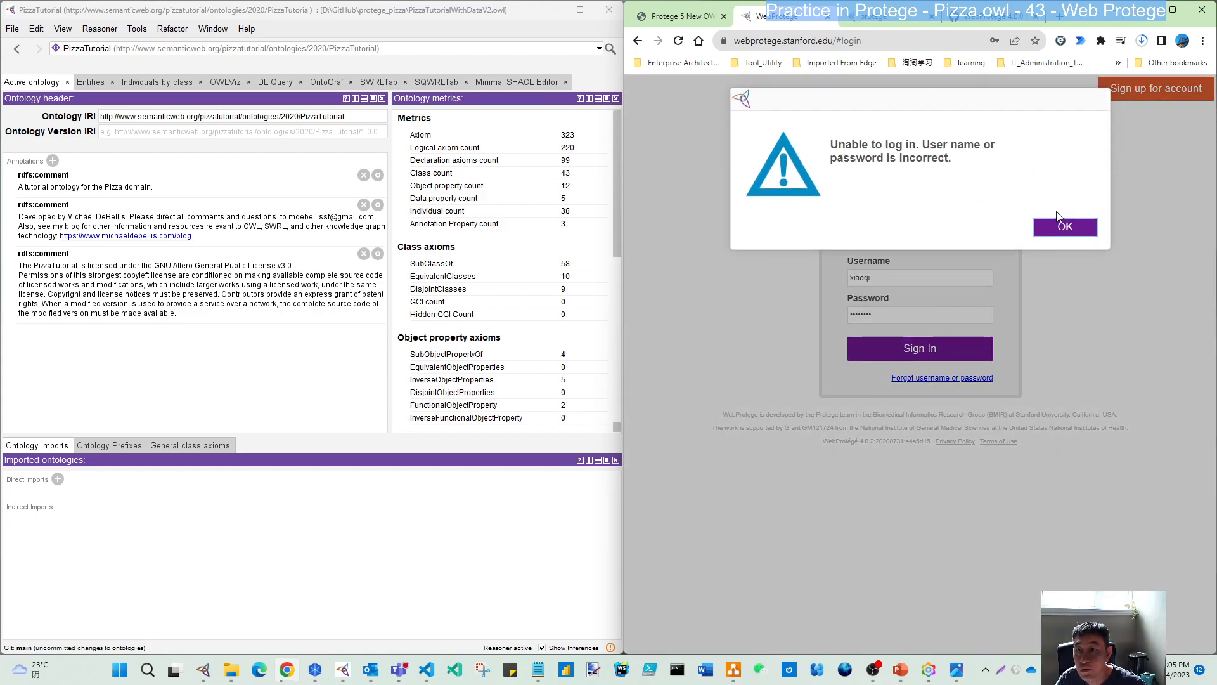
click(1071, 227)
click(856, 278)
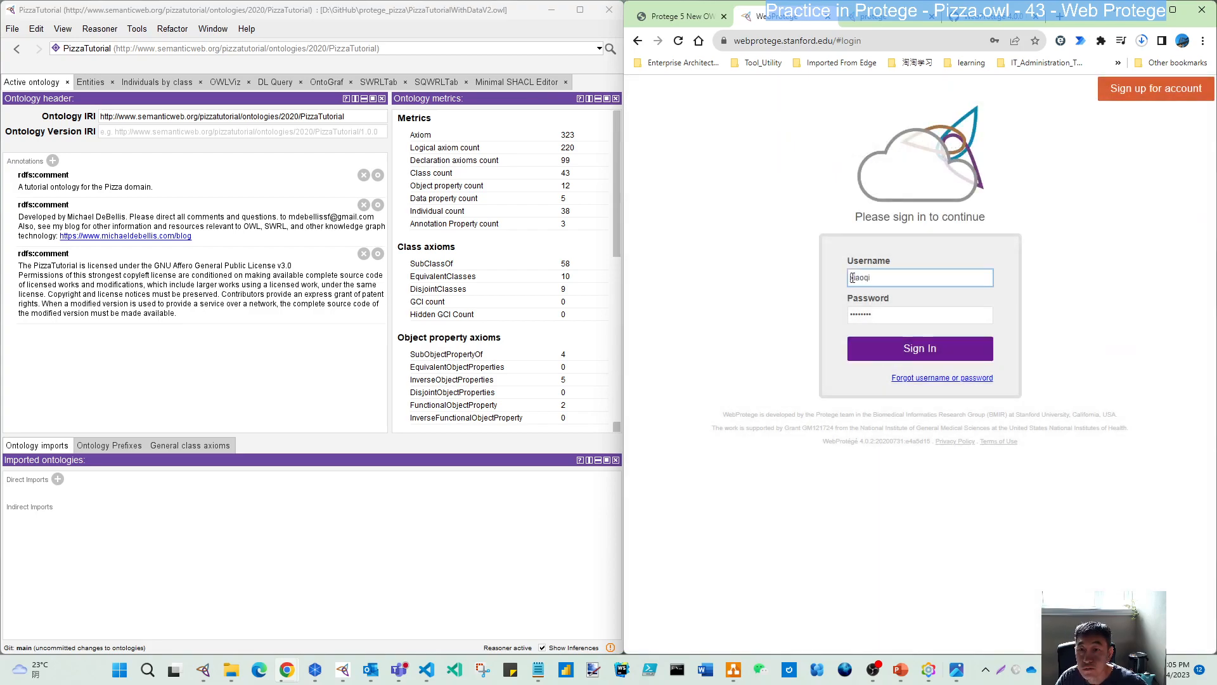
key(BackSpace)
text(X)
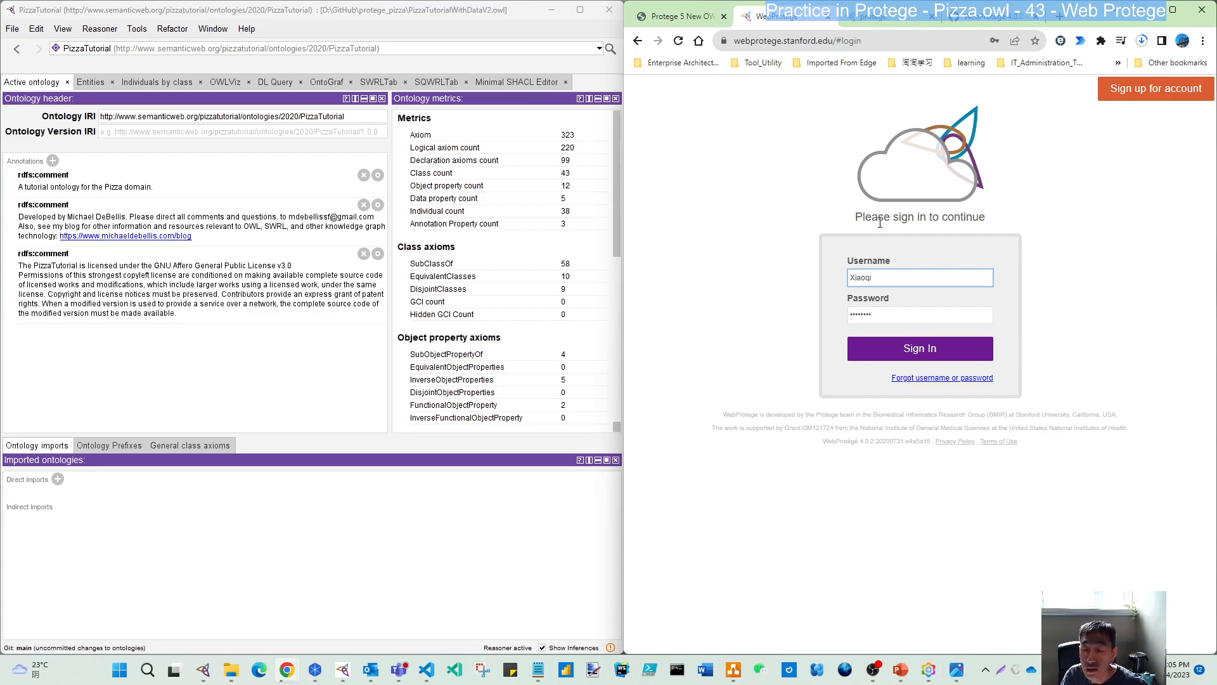
Sign in to WebProtégé with the entered credentials and dismiss the browser's saved-password alert.
drag(892, 278, 835, 279)
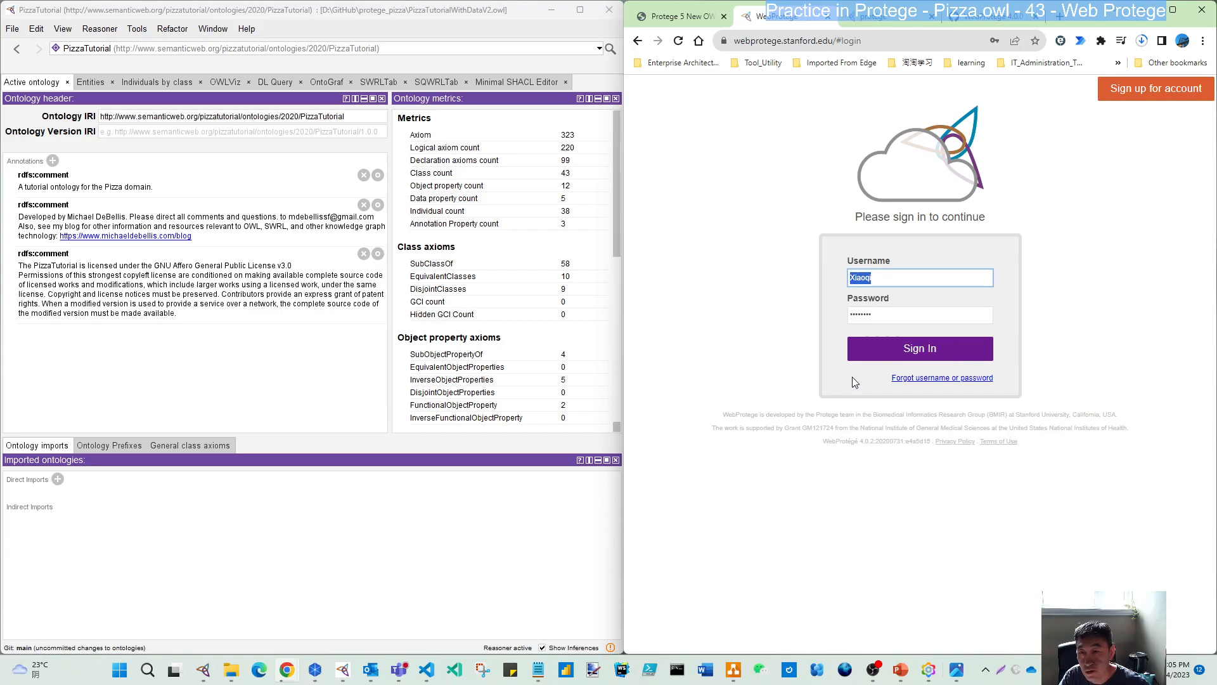
click(921, 354)
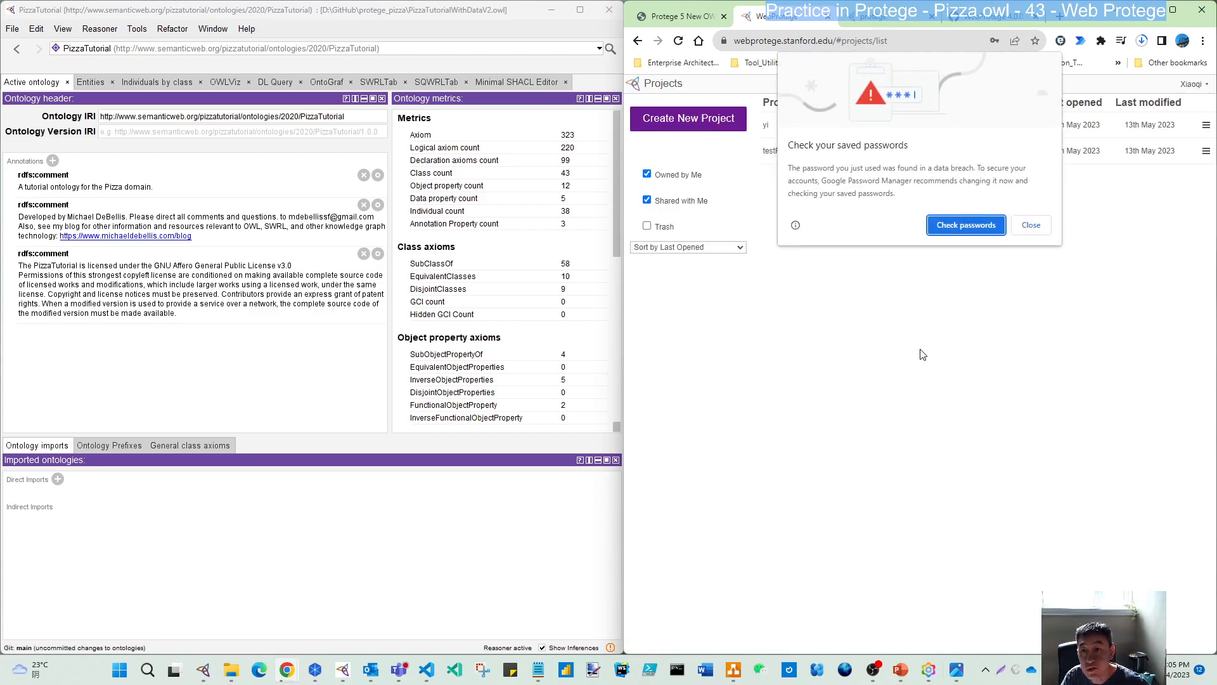
click(1032, 225)
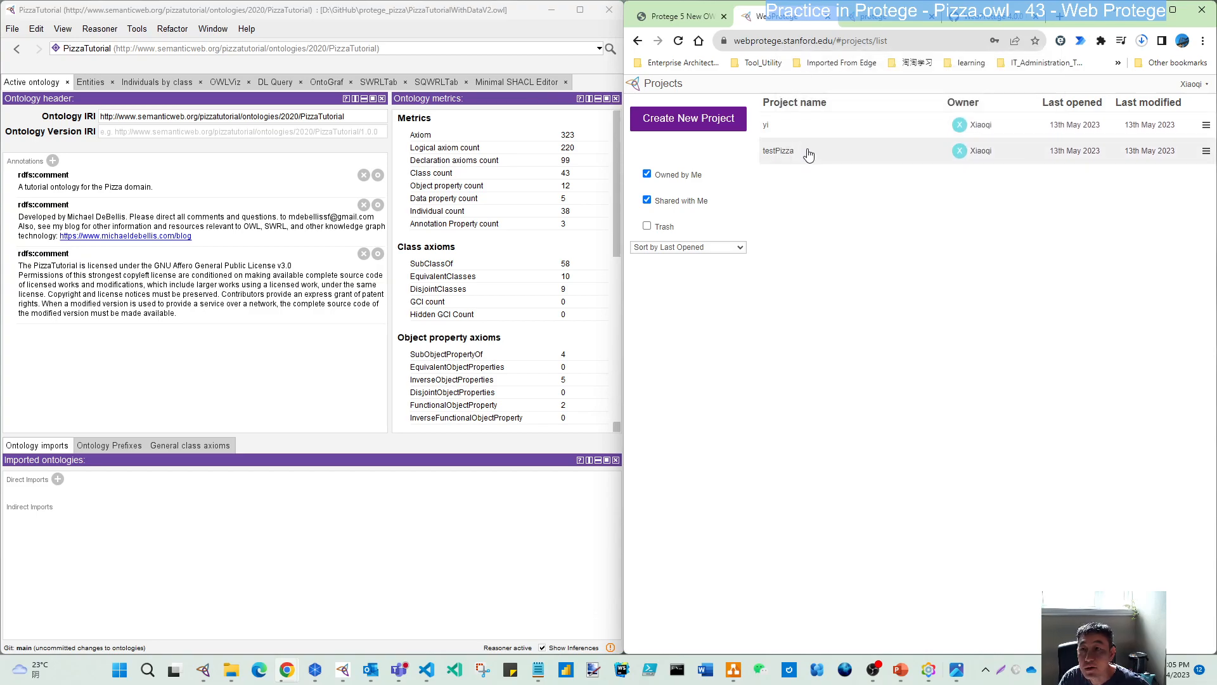
Return to the tutorial PDF and highlight the instruction on page 84 about uploading the Pizza ontology with Create New Project.
click(684, 17)
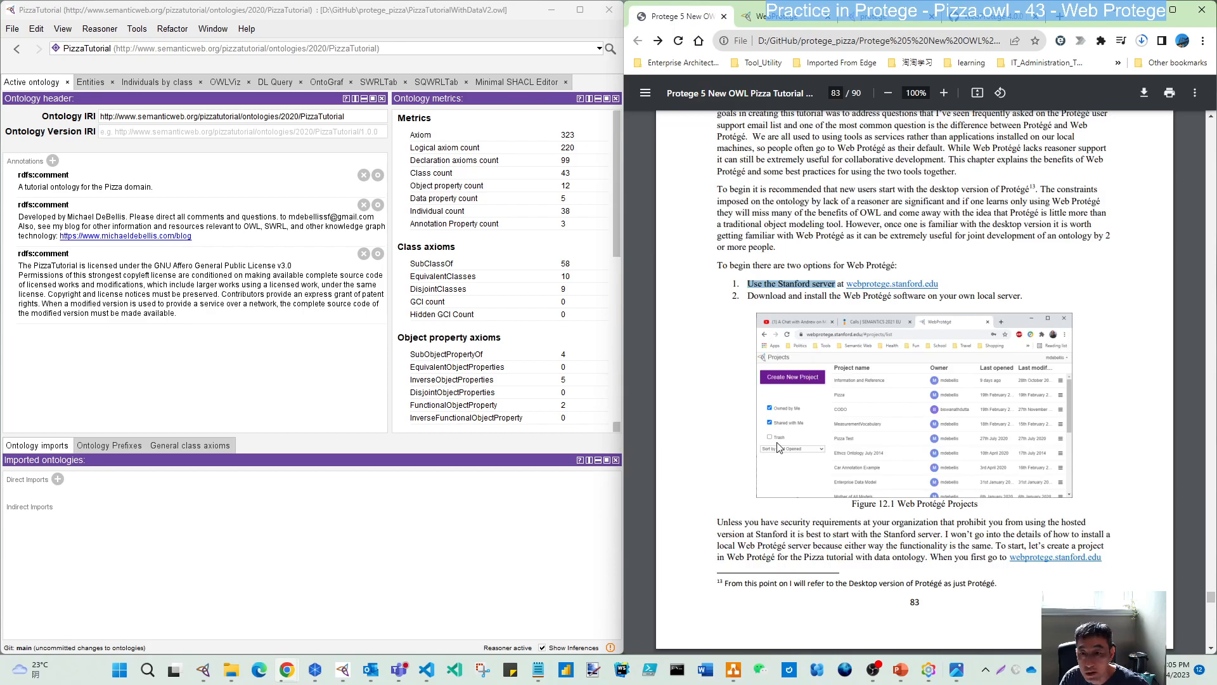
scroll(779, 448, up, 3)
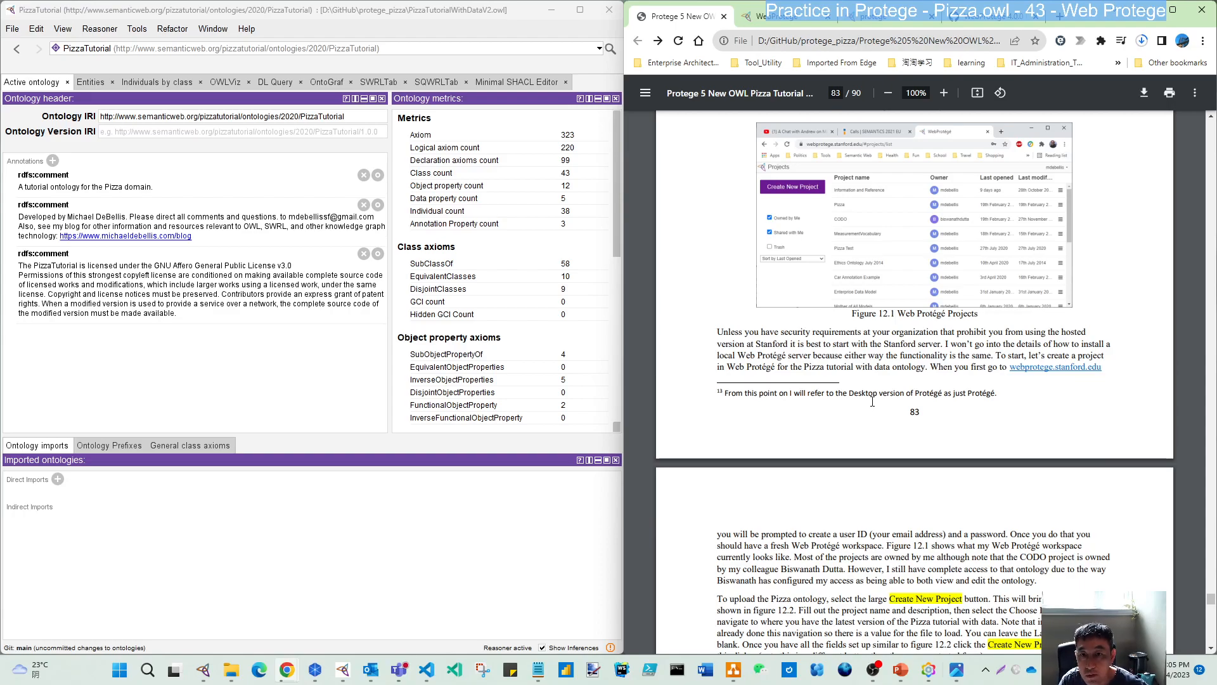
scroll(887, 421, down, 2)
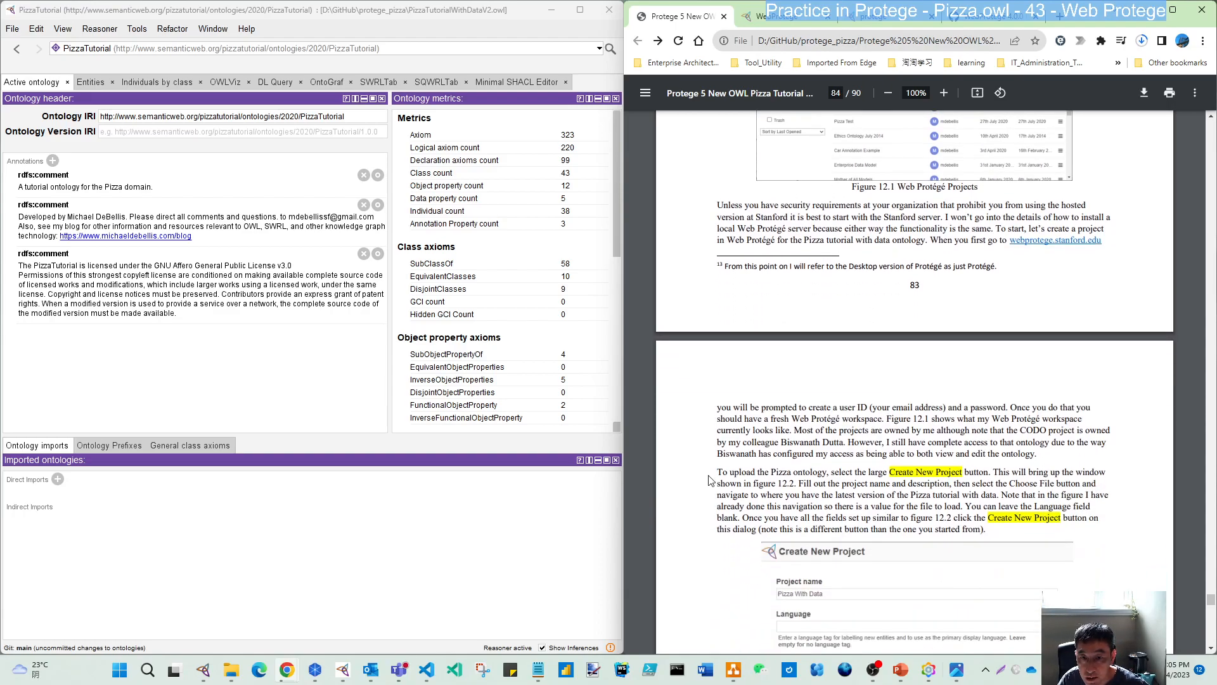
drag(722, 472, 966, 473)
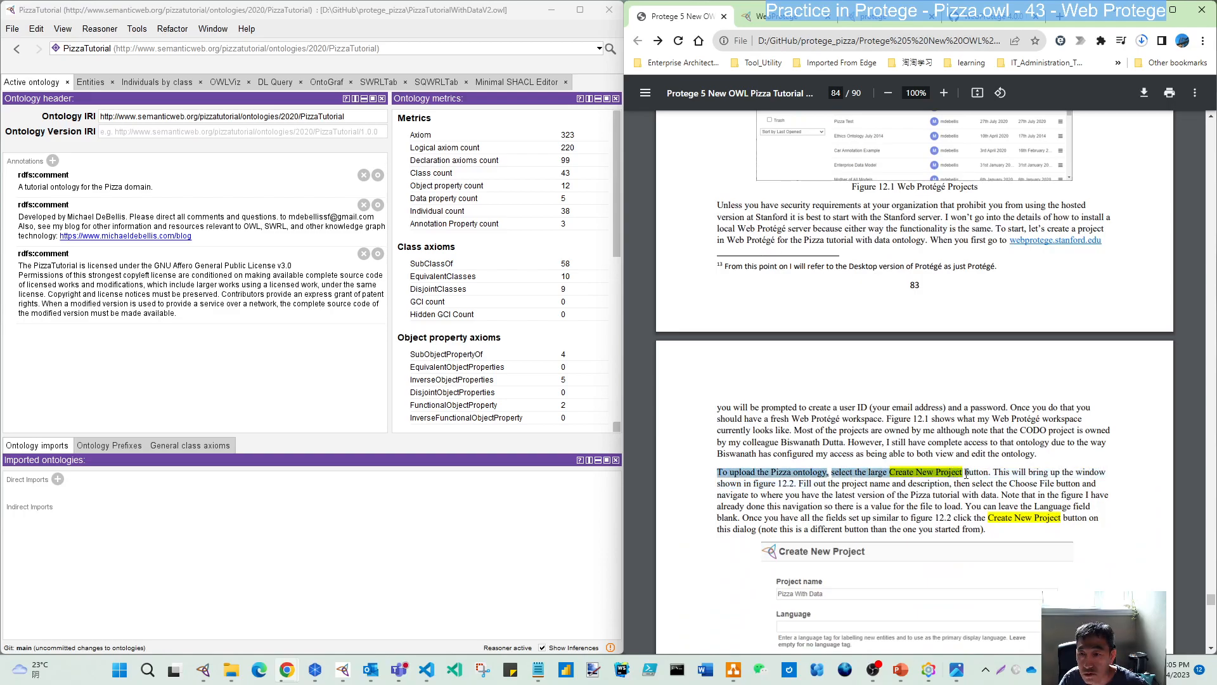
Close the two extra browser tabs holding the Protégé website and the installation guide.
click(931, 17)
click(931, 17)
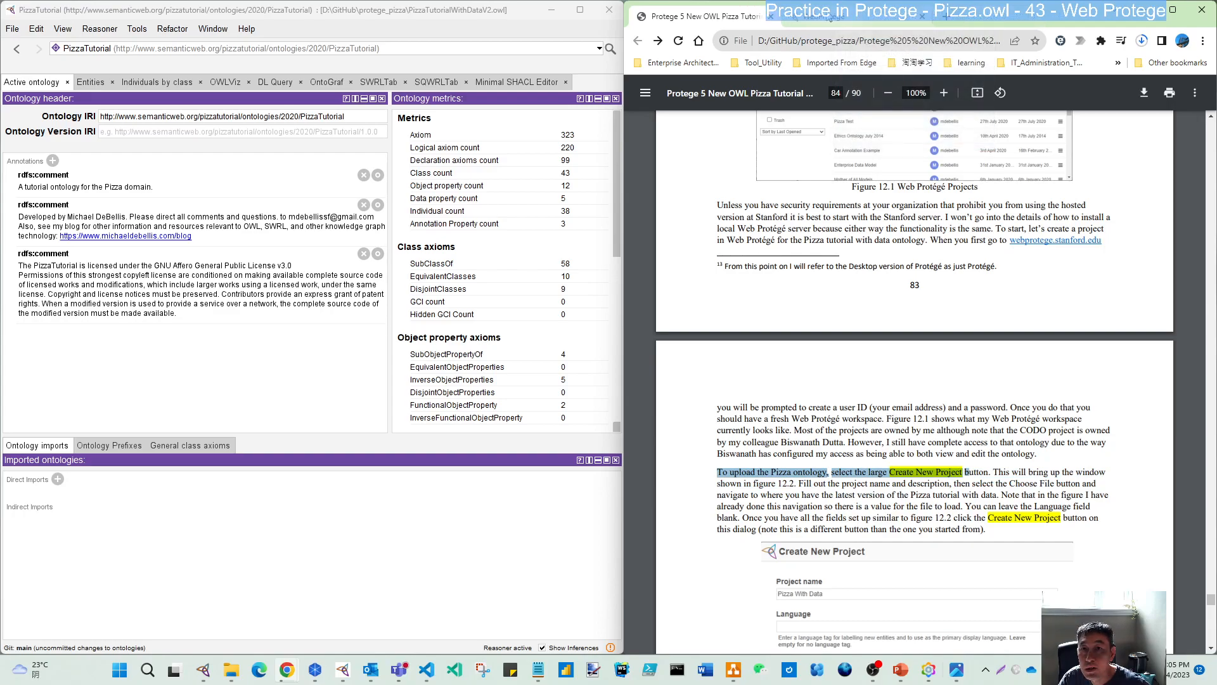
Move the WebProtégé tab into its own window beside the tutorial PDF and open the form for a new project.
click(862, 23)
drag(862, 23, 210, 18)
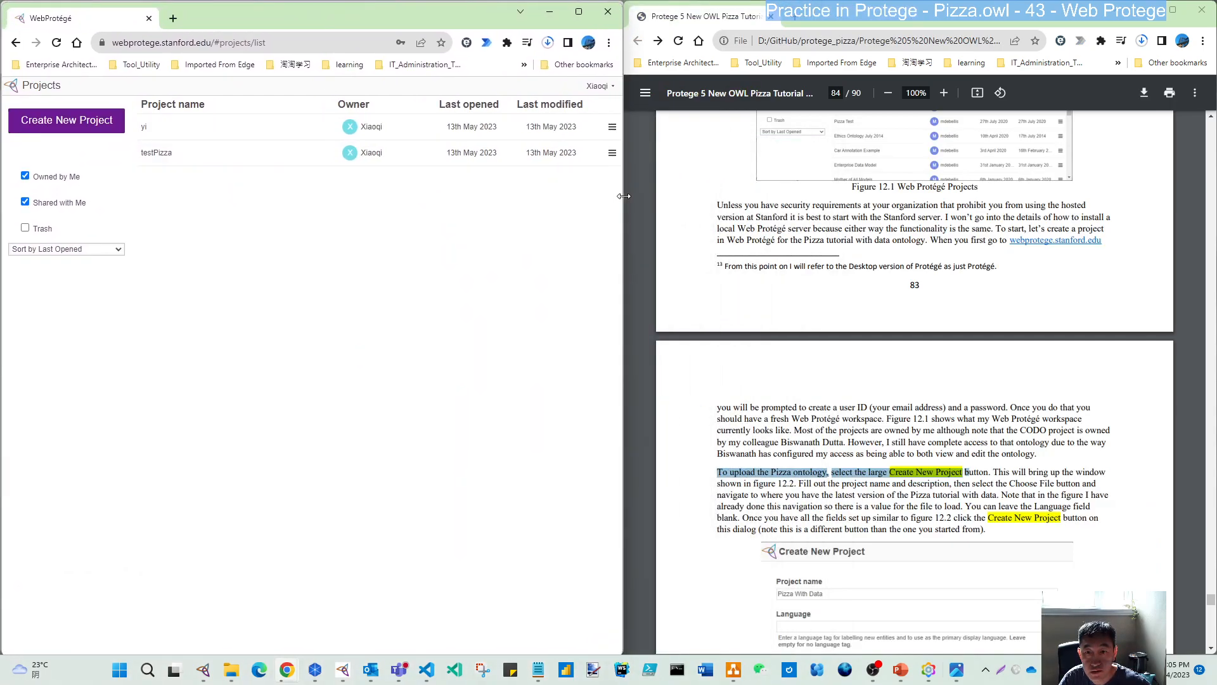
click(69, 122)
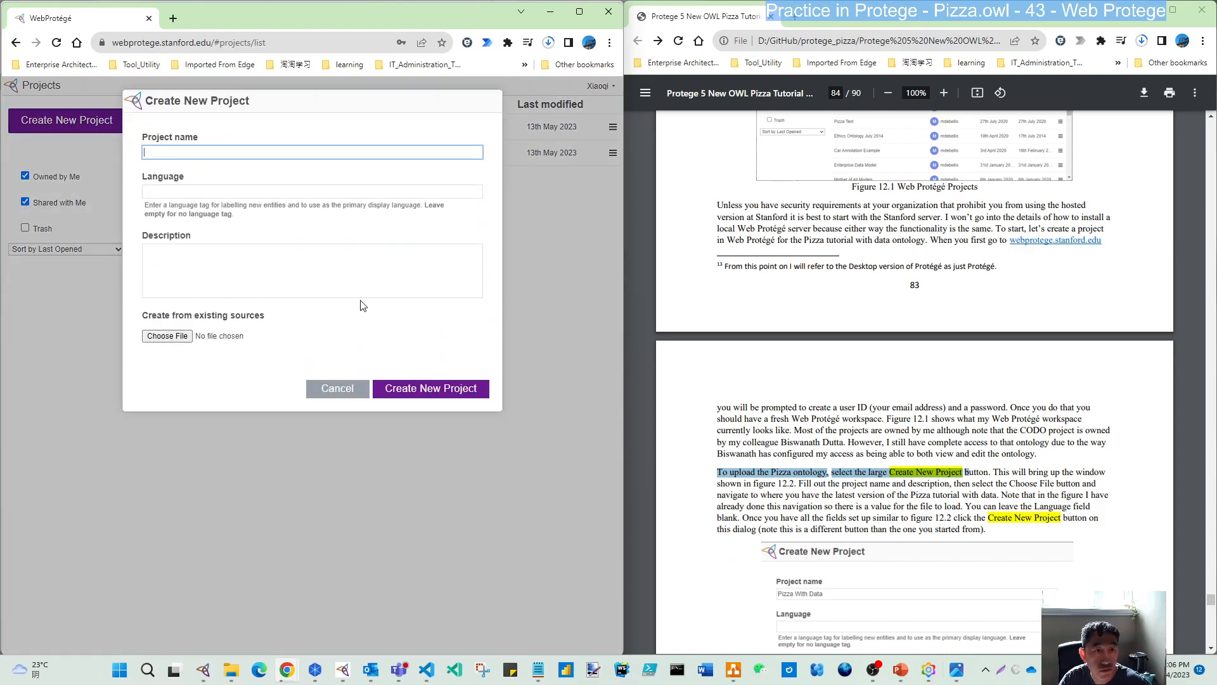
Name the new project "Pizza with Data" and describe it as "The Pizza tutorial ontology with data".
scroll(1018, 330, down, 3)
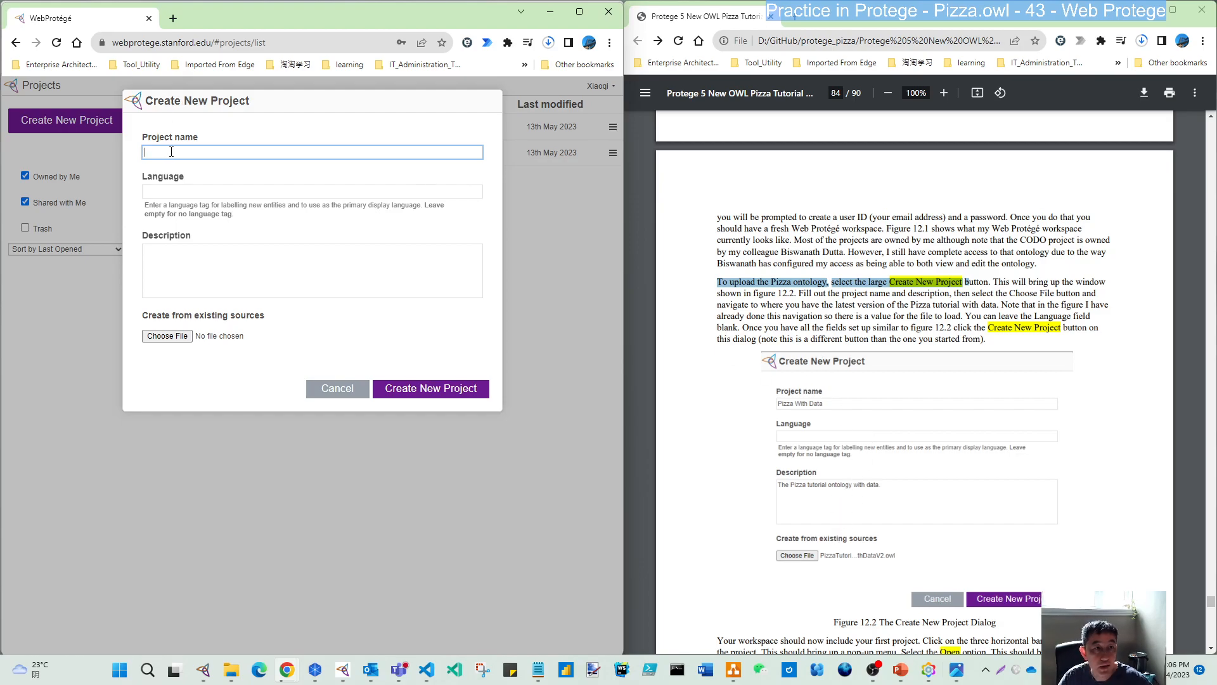
text(Pizza)
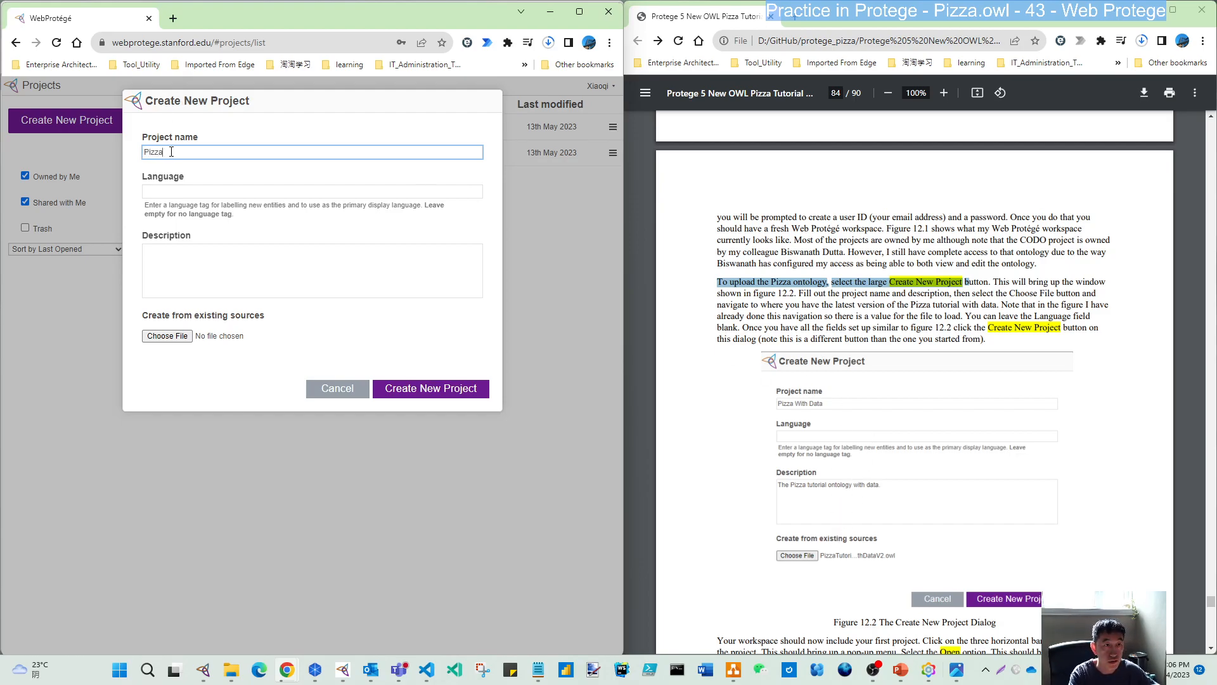
text( with Data)
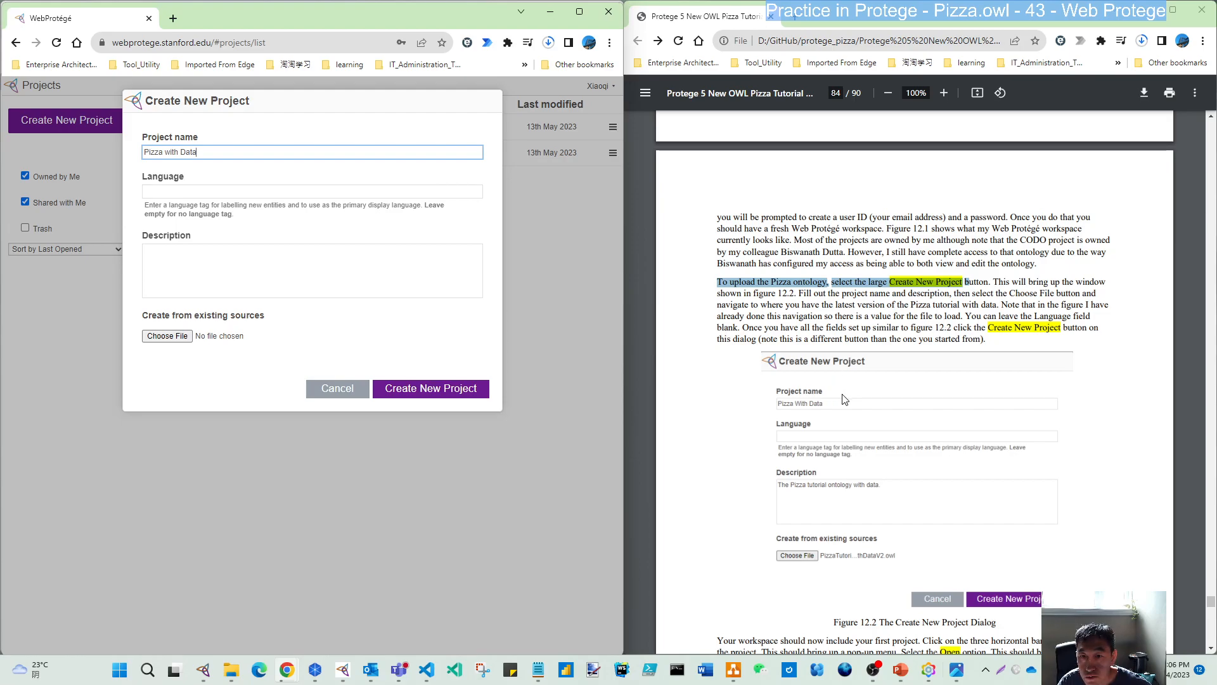
click(179, 267)
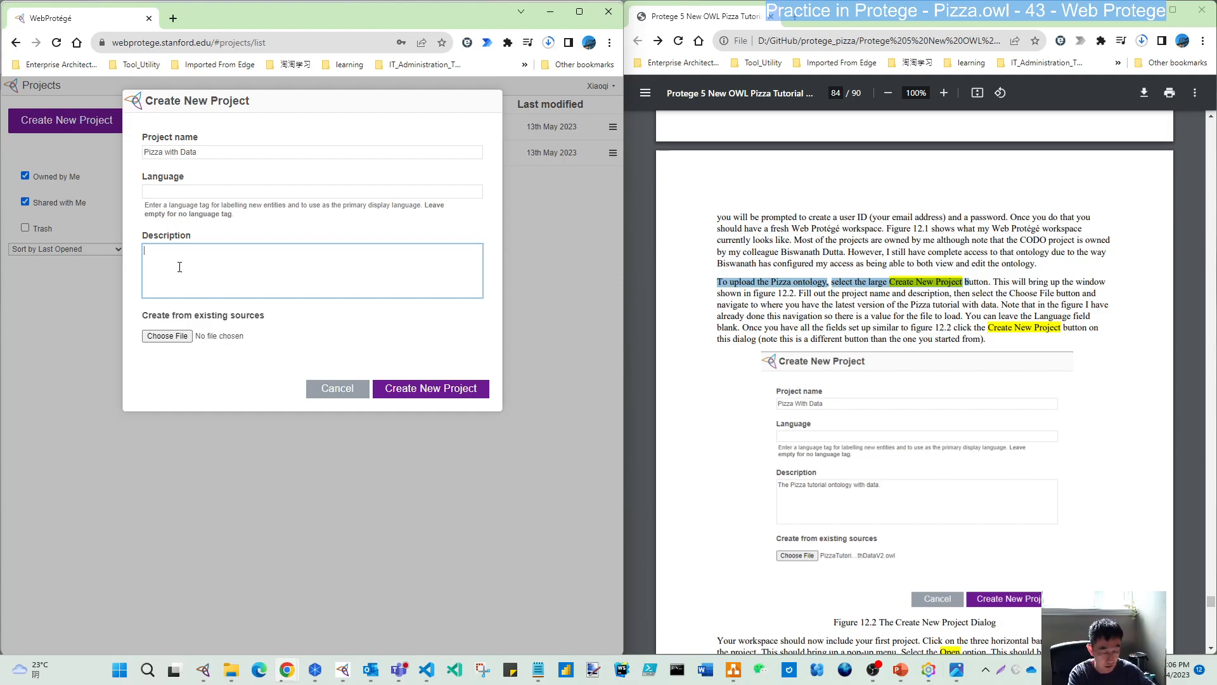
text(The Piz)
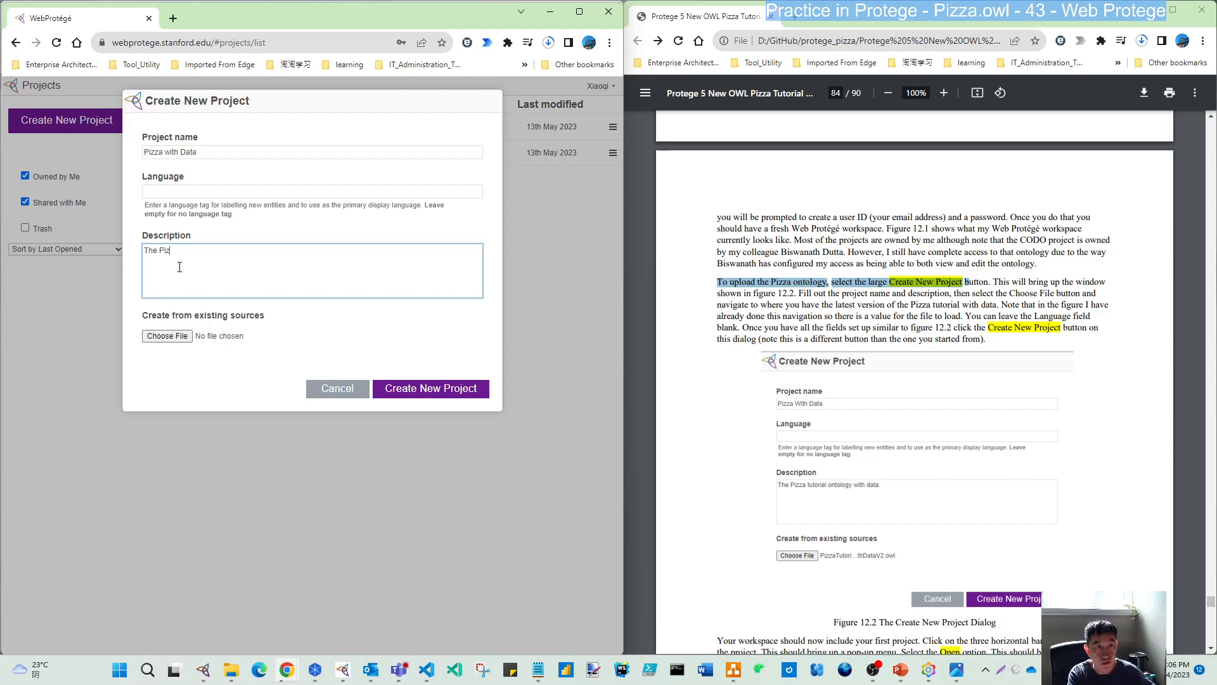
text(za tu)
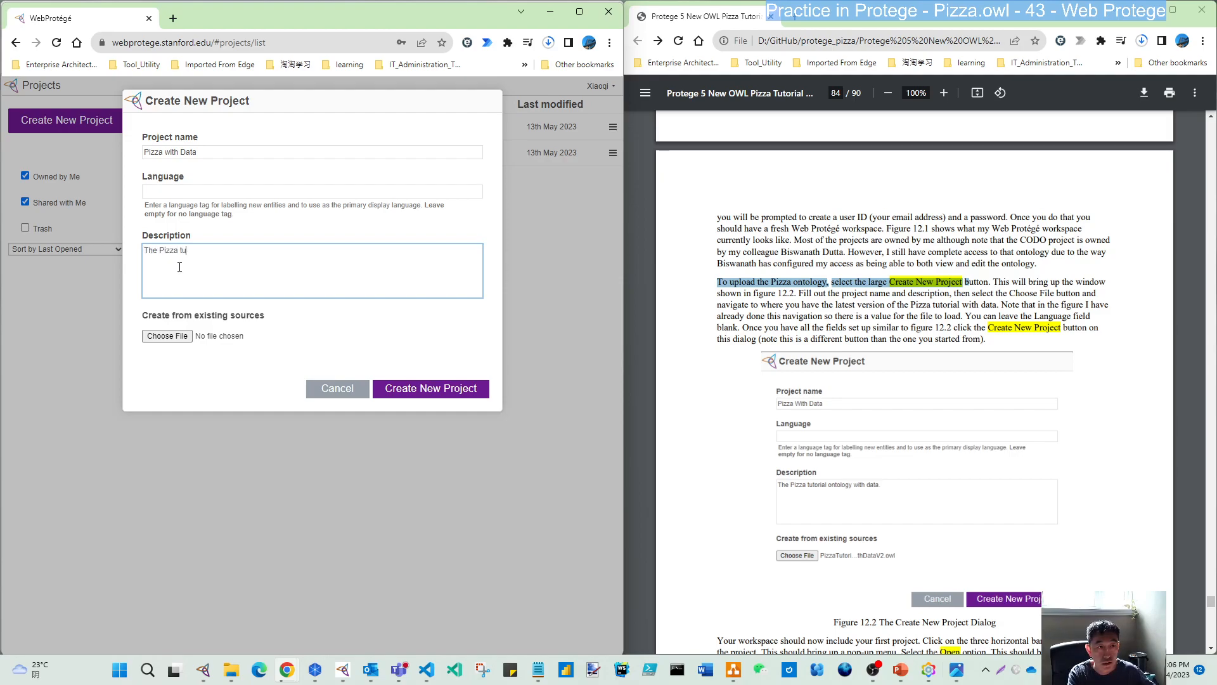
text(torial ontology with data)
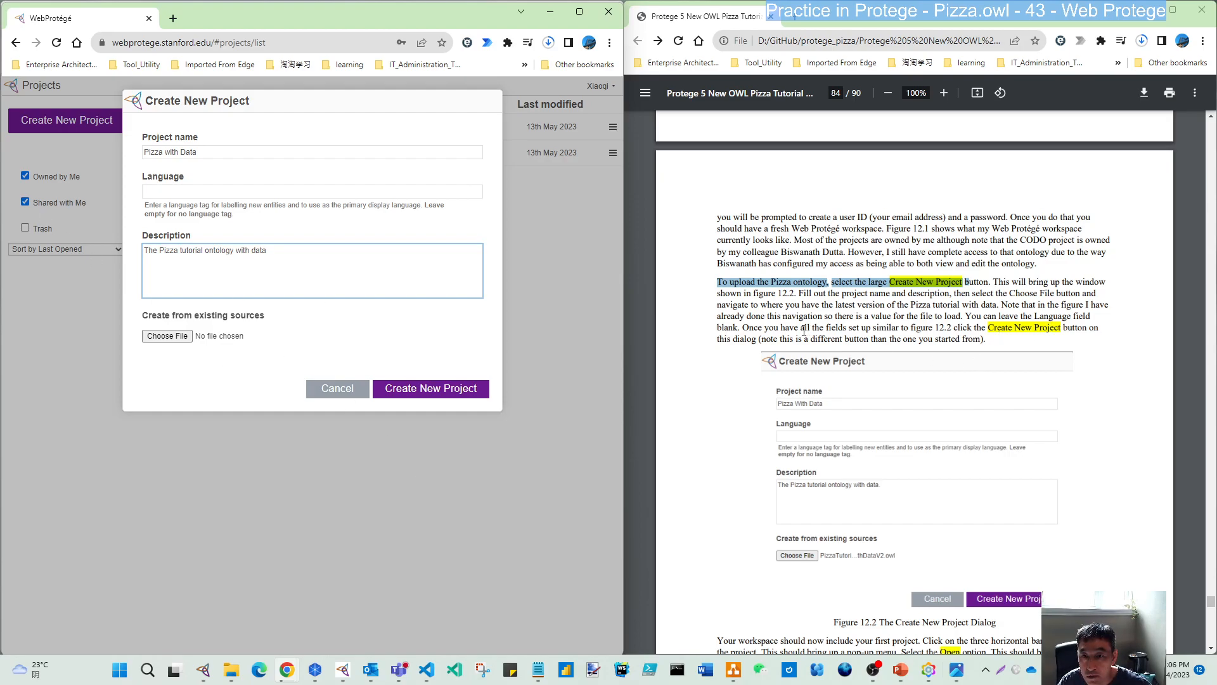
Choose PizzaTutorialWithDataV2.owl from D:\GitHub\protege_pizza as the existing source and create the project.
scroll(876, 331, down, 5)
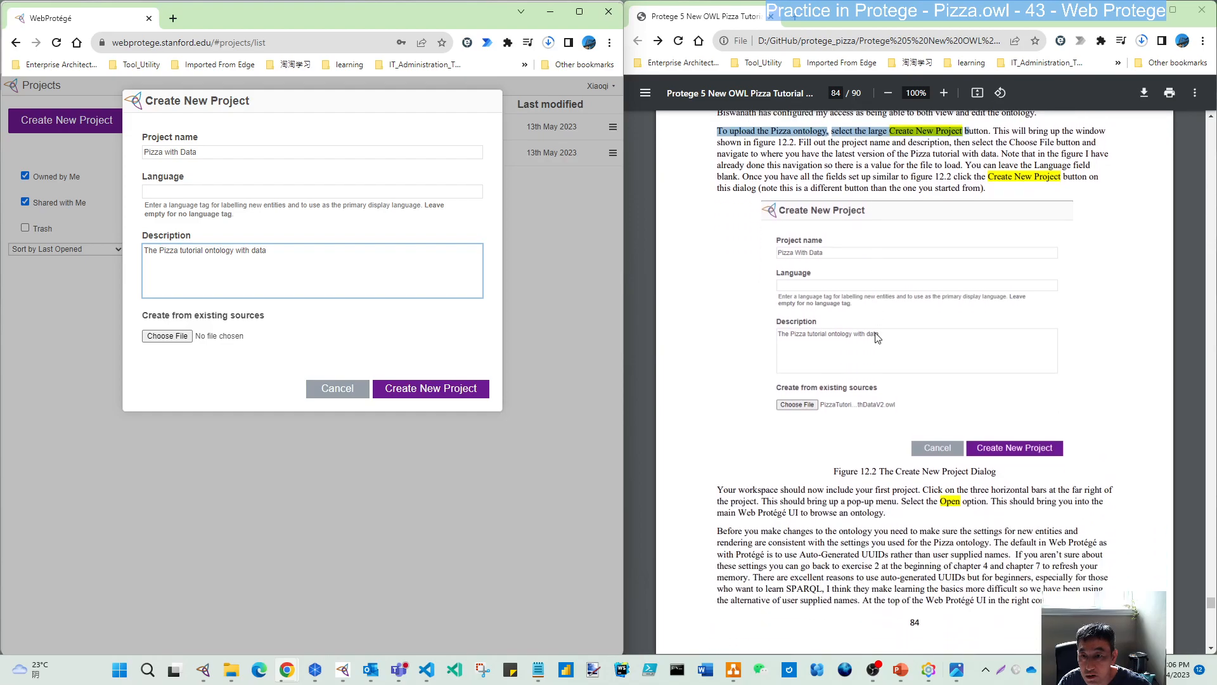
scroll(790, 340, up, 2)
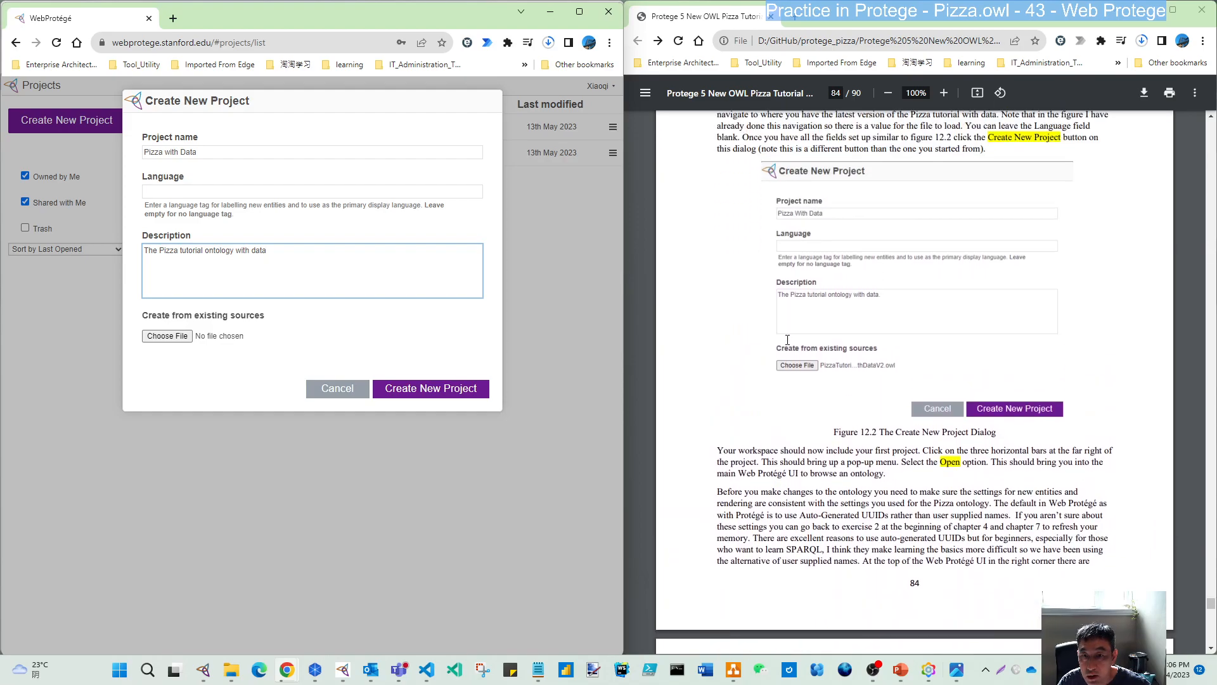
click(179, 337)
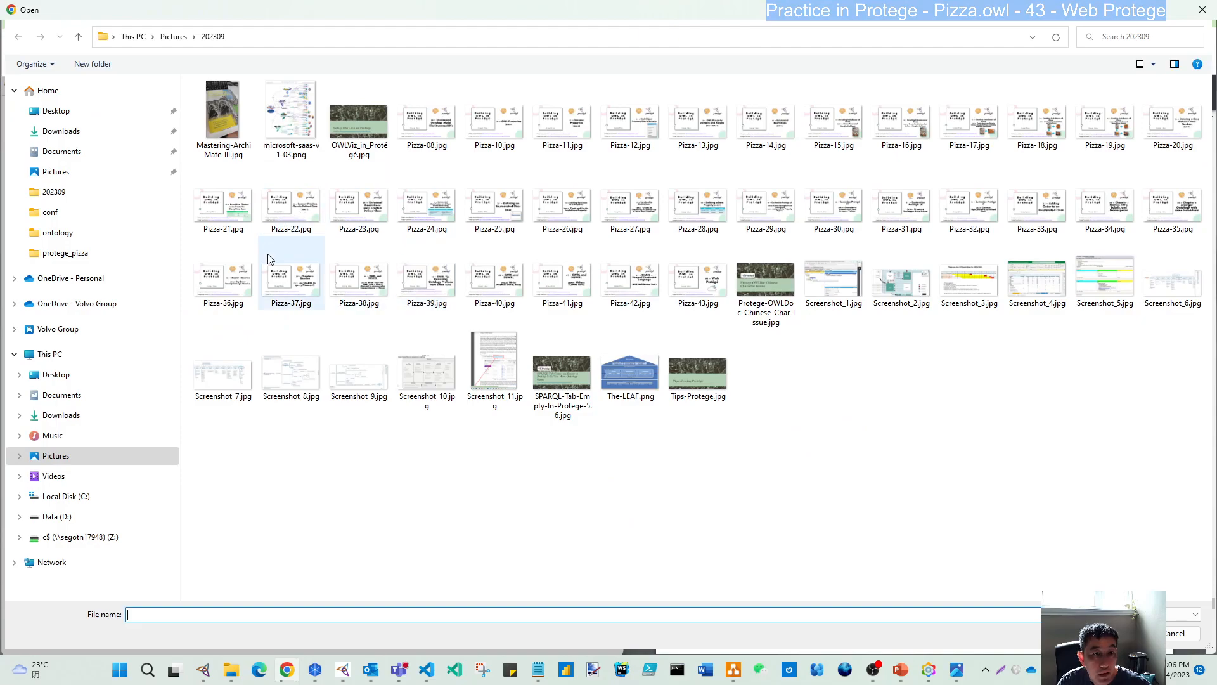
click(57, 516)
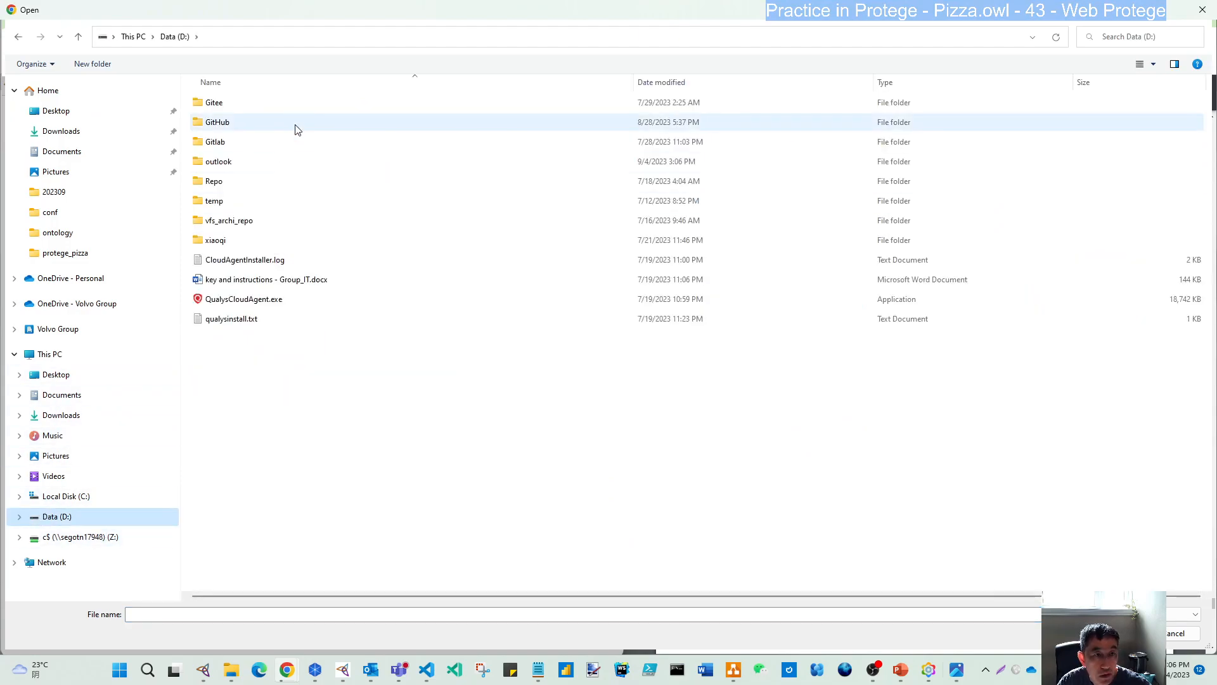
double_click(217, 123)
double_click(228, 142)
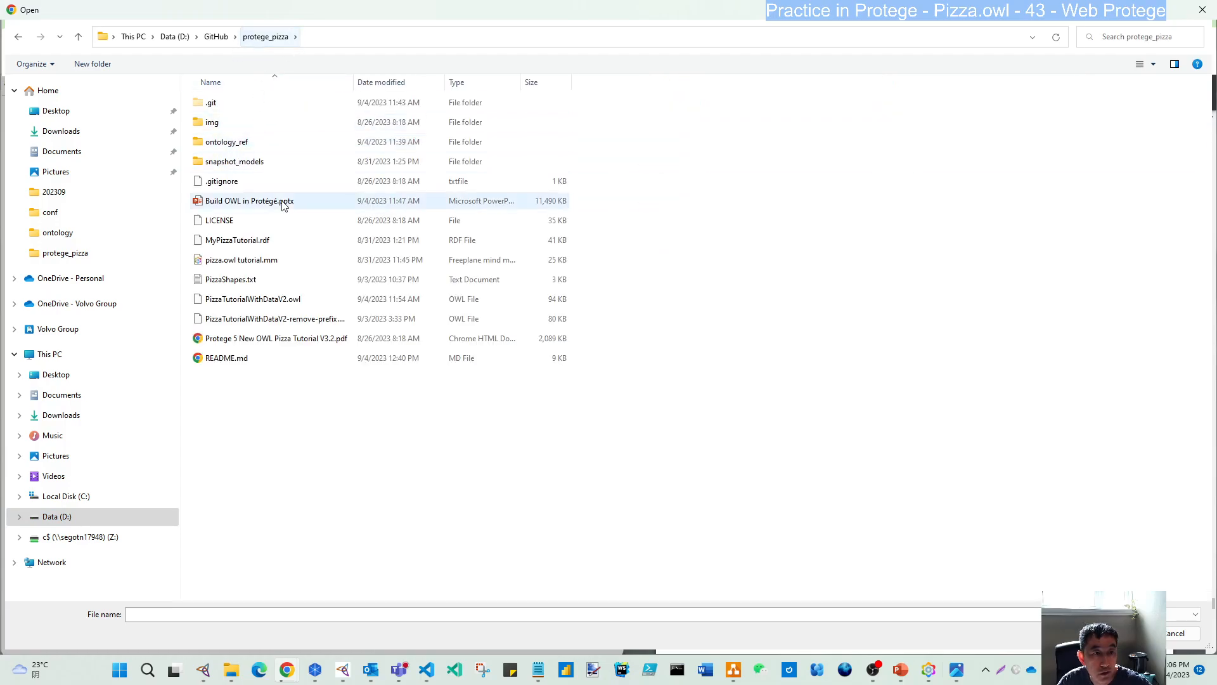
drag(354, 79, 398, 80)
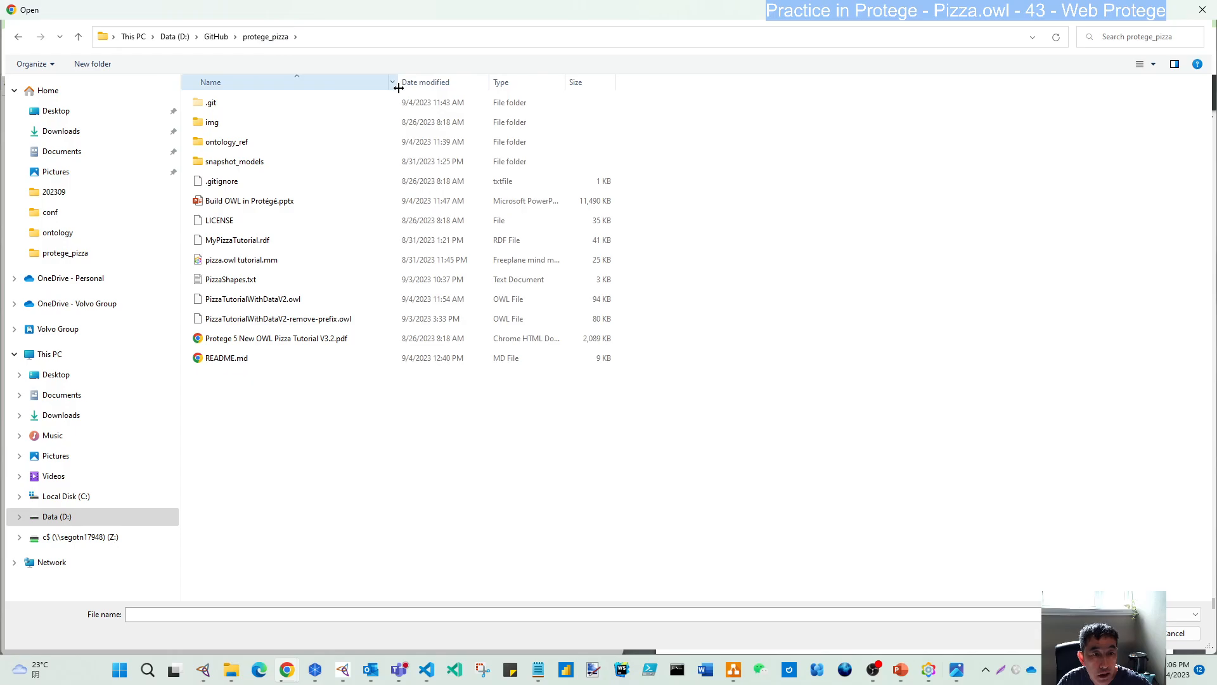
double_click(253, 303)
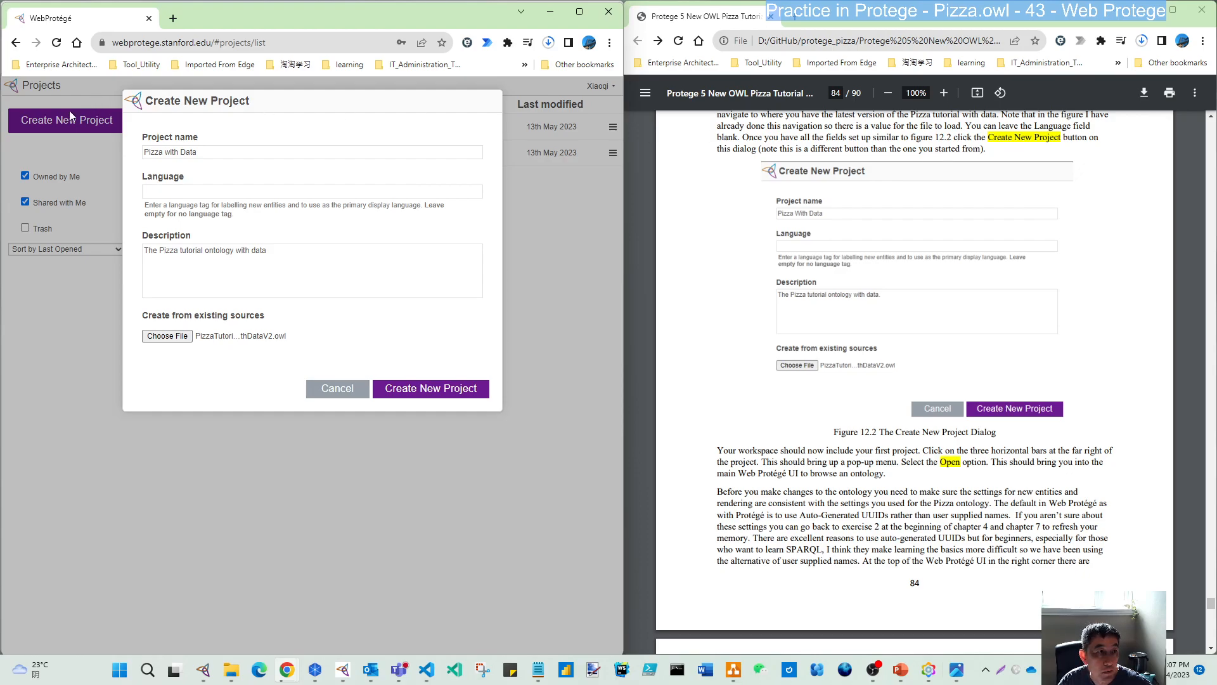
click(446, 392)
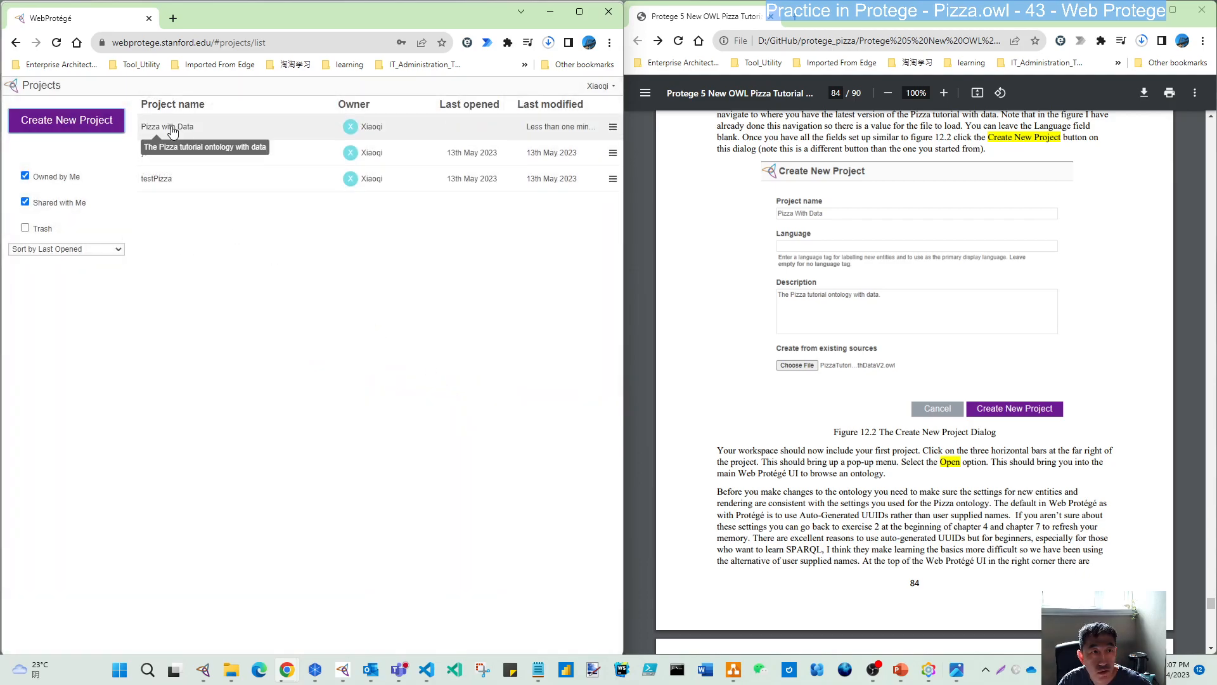
Consult the tutorial's instruction after figure 12.2 and open the Pizza with Data project from the project list.
drag(495, 2, 495, 0)
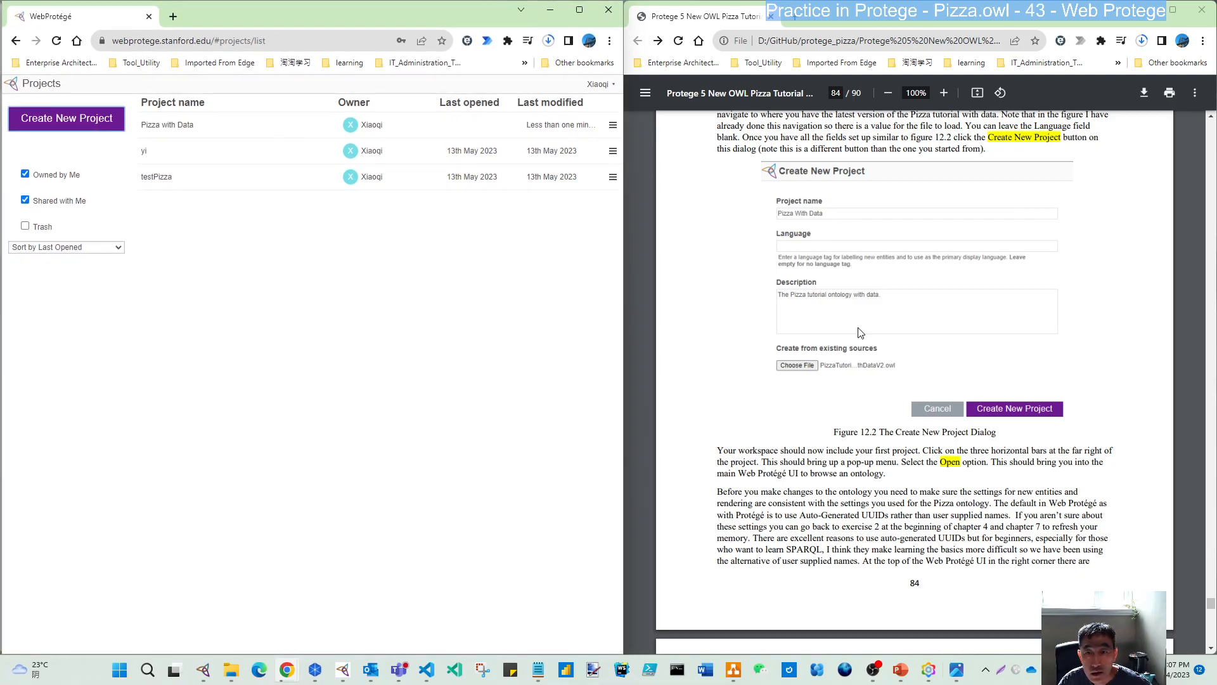
scroll(881, 400, down, 4)
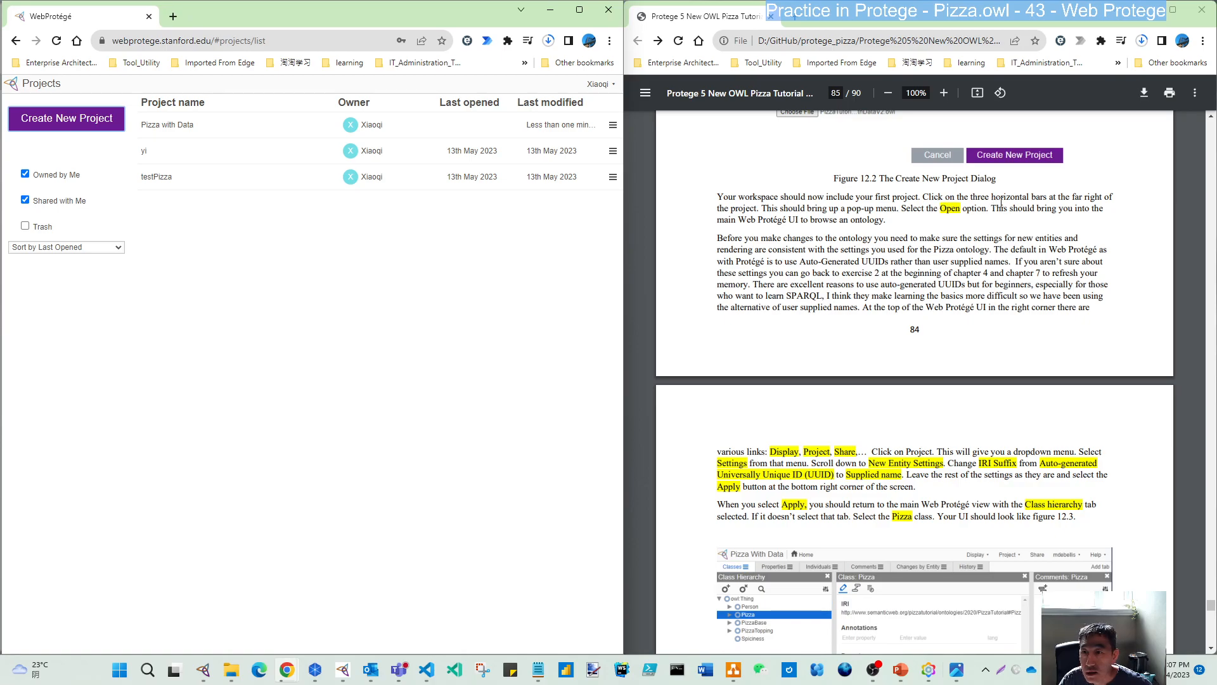
click(612, 127)
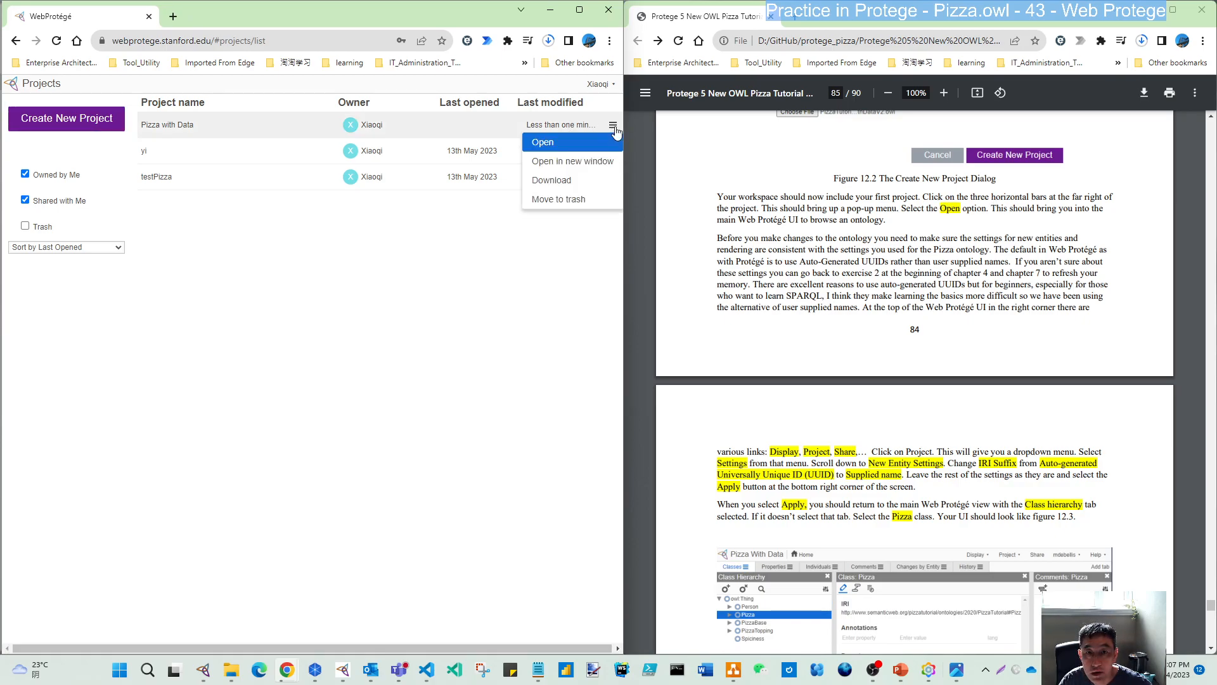
click(544, 144)
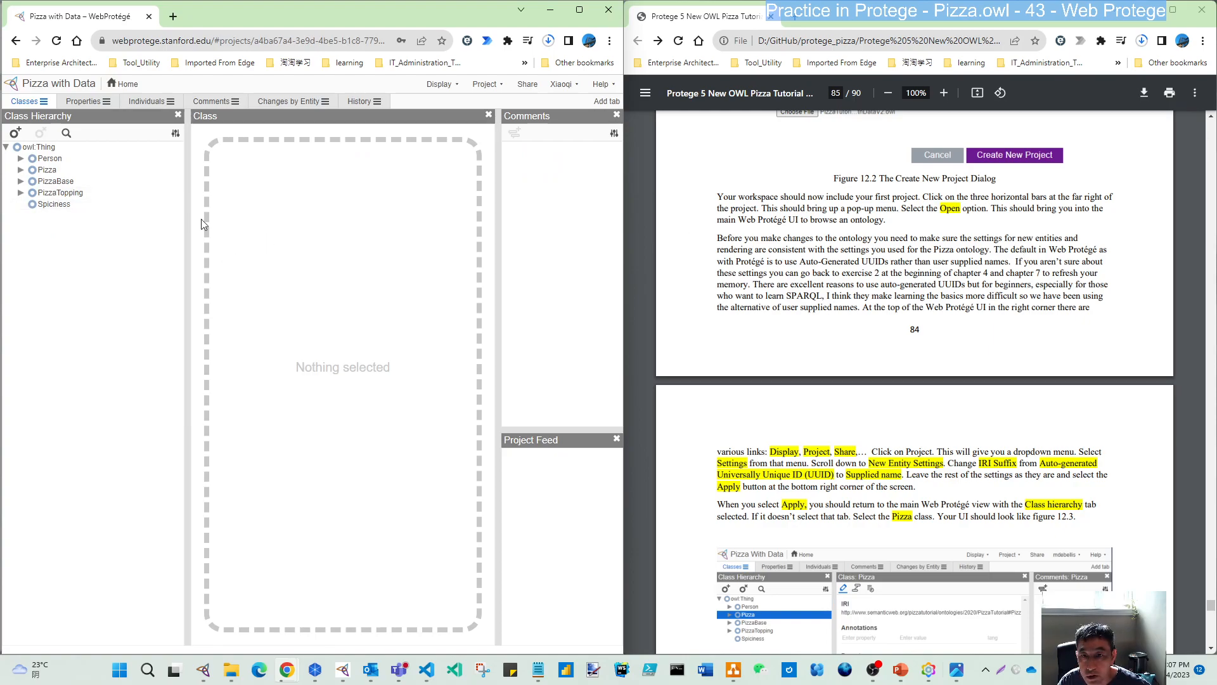
Highlight "Auto-Generated UUIDs", "exercise 2" and "user supplied names" in the tutorial and read the new entity settings instructions.
drag(801, 263, 891, 262)
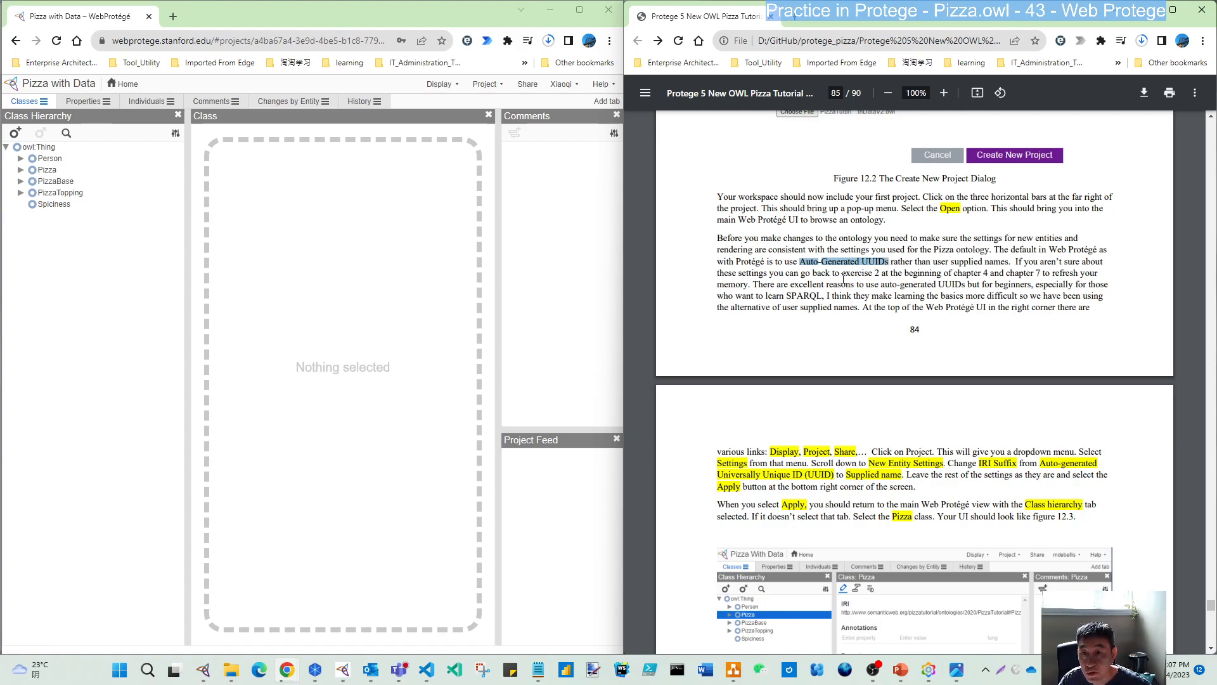
drag(835, 274, 881, 277)
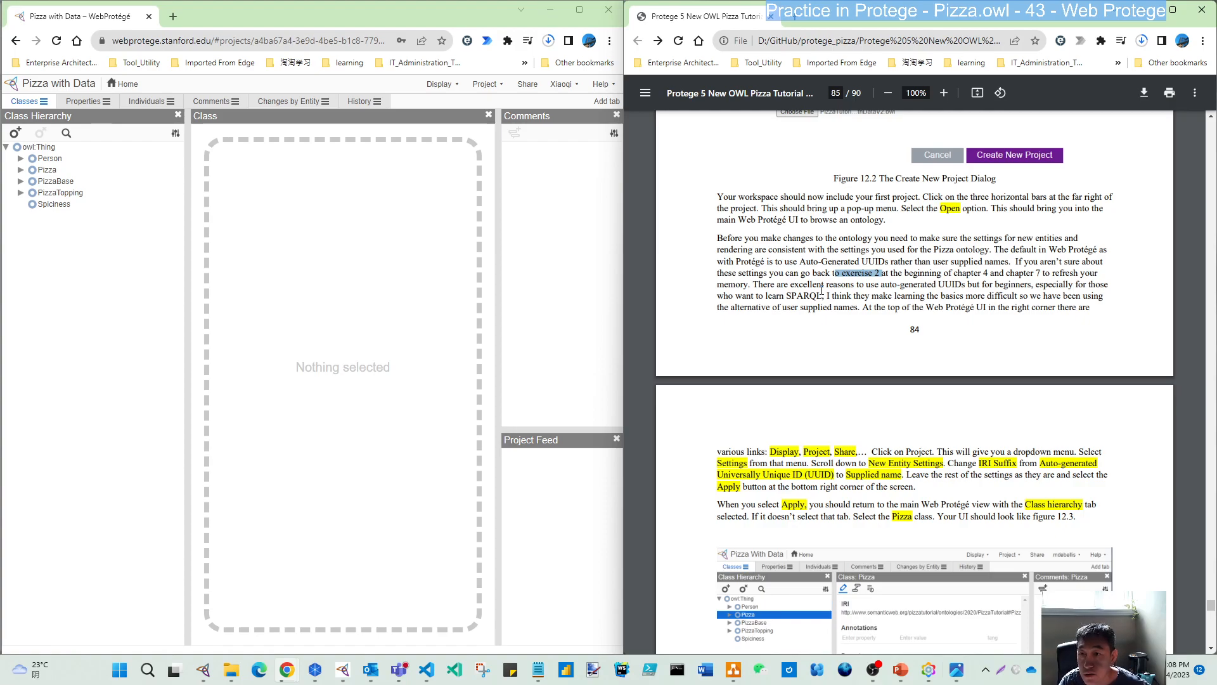
drag(932, 262, 1010, 262)
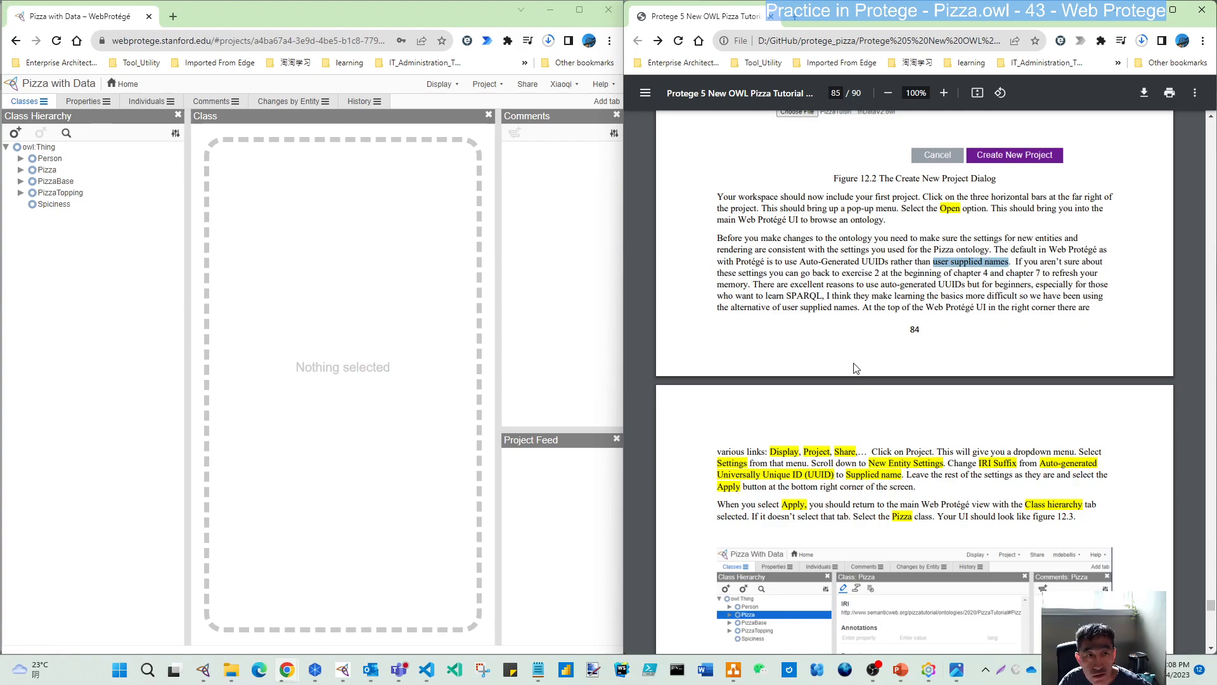
scroll(856, 368, down, 2)
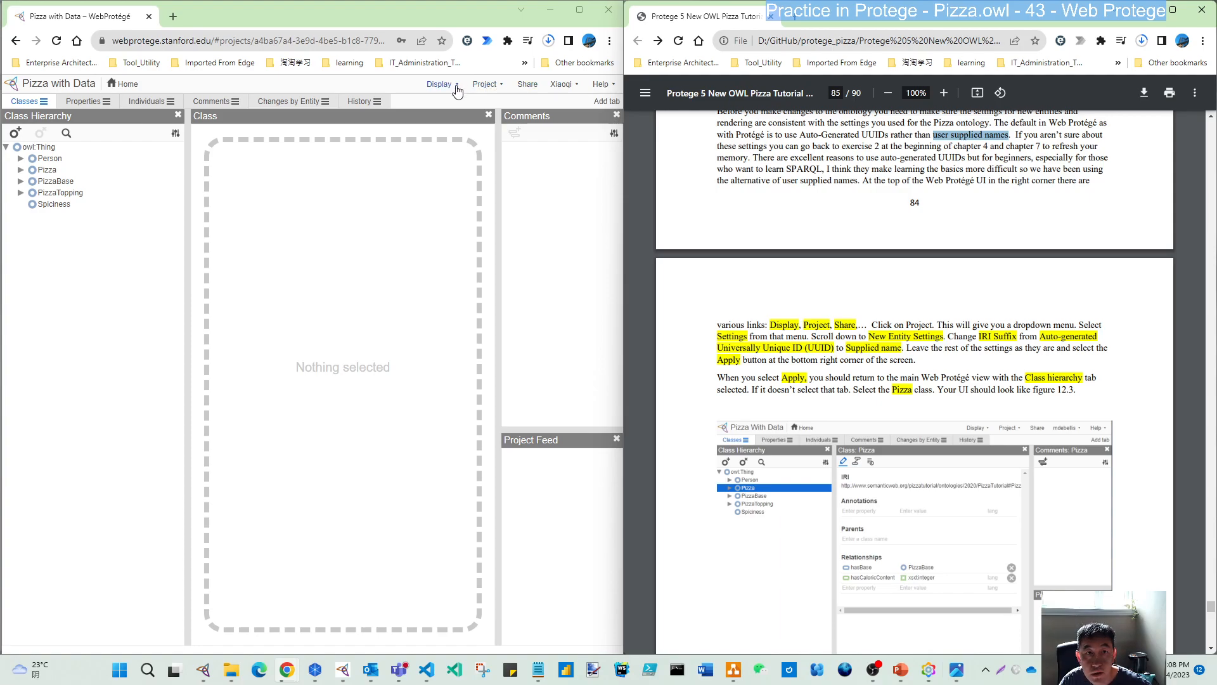
Open the project settings and set the IRI Suffix for new entities to Supplied name.
click(503, 89)
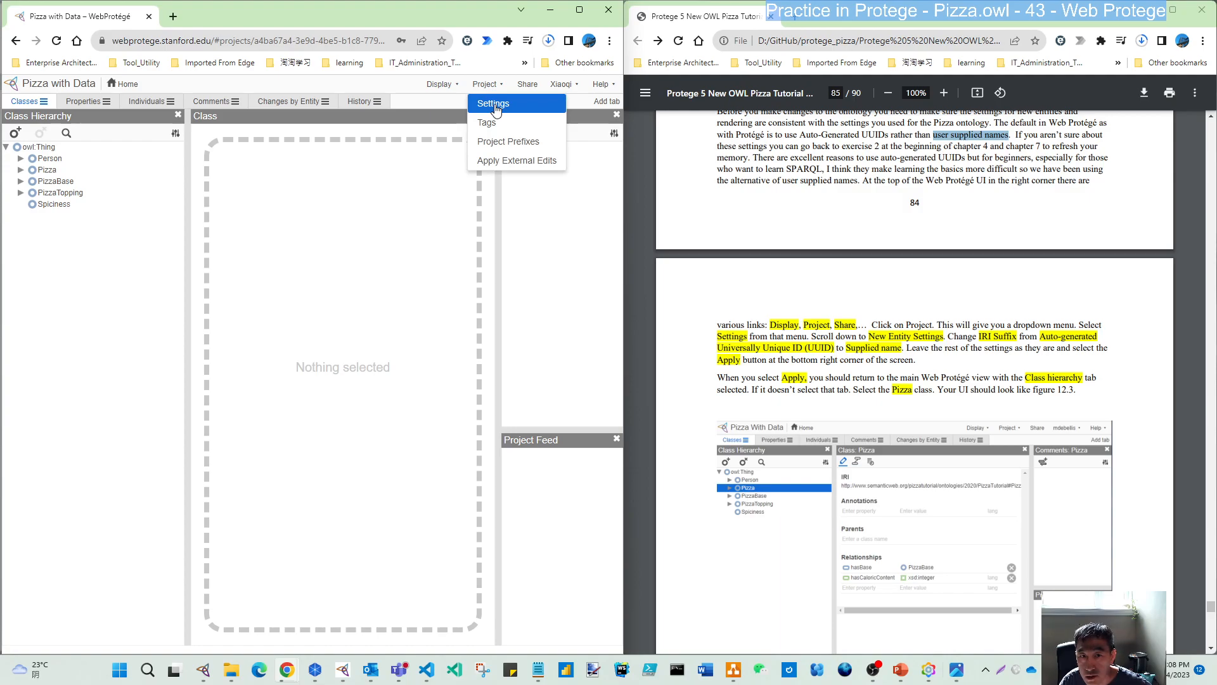
click(497, 110)
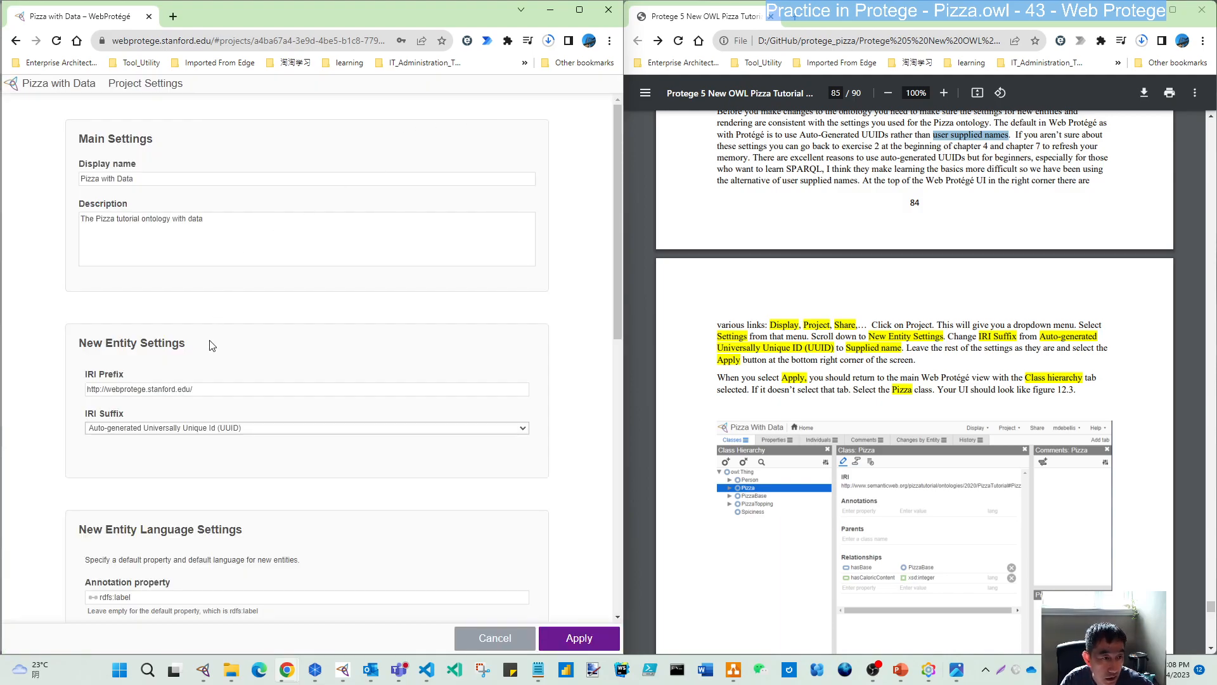
click(189, 434)
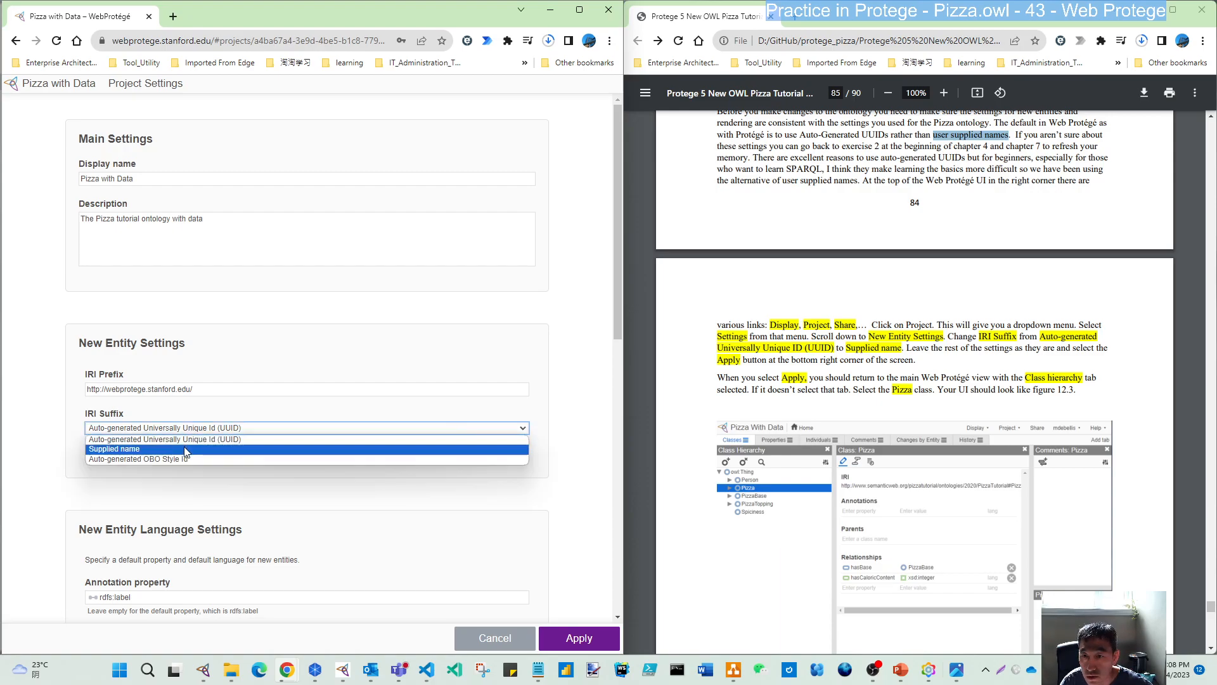
click(186, 450)
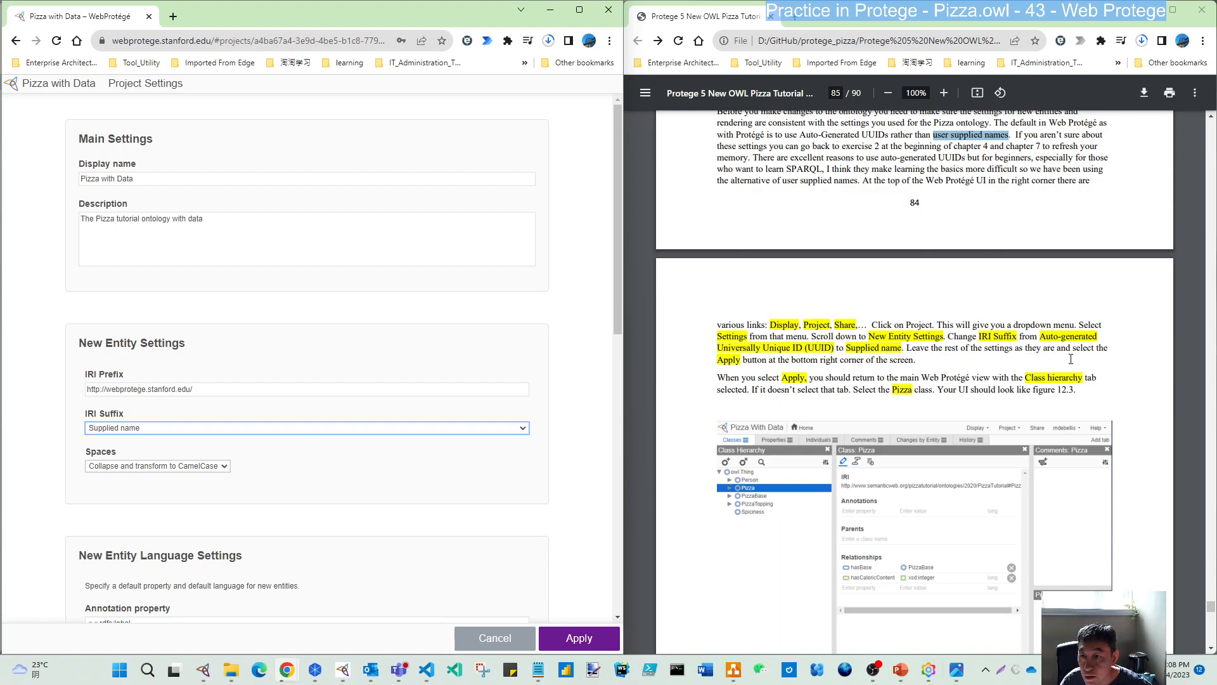
Review the remaining project settings through to Payload URLs, leave them as they are and apply the new entity settings.
scroll(213, 557, down, 1)
scroll(214, 557, up, 1)
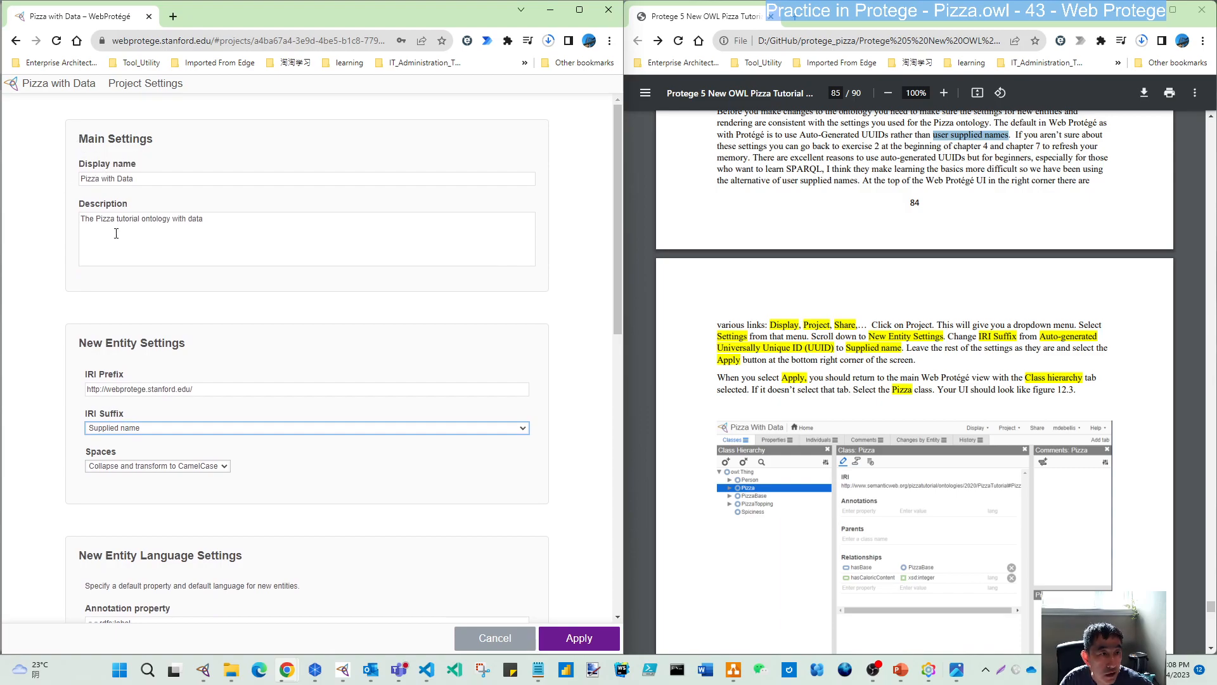
scroll(115, 233, down, 2)
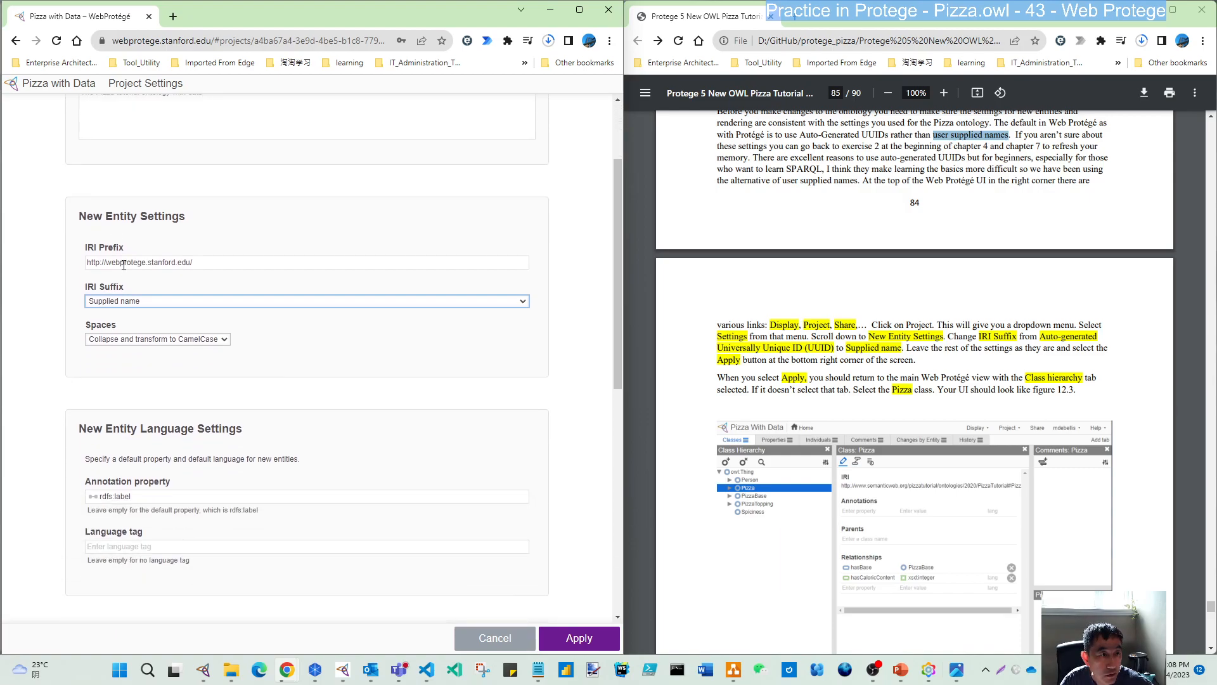
scroll(133, 200, up, 2)
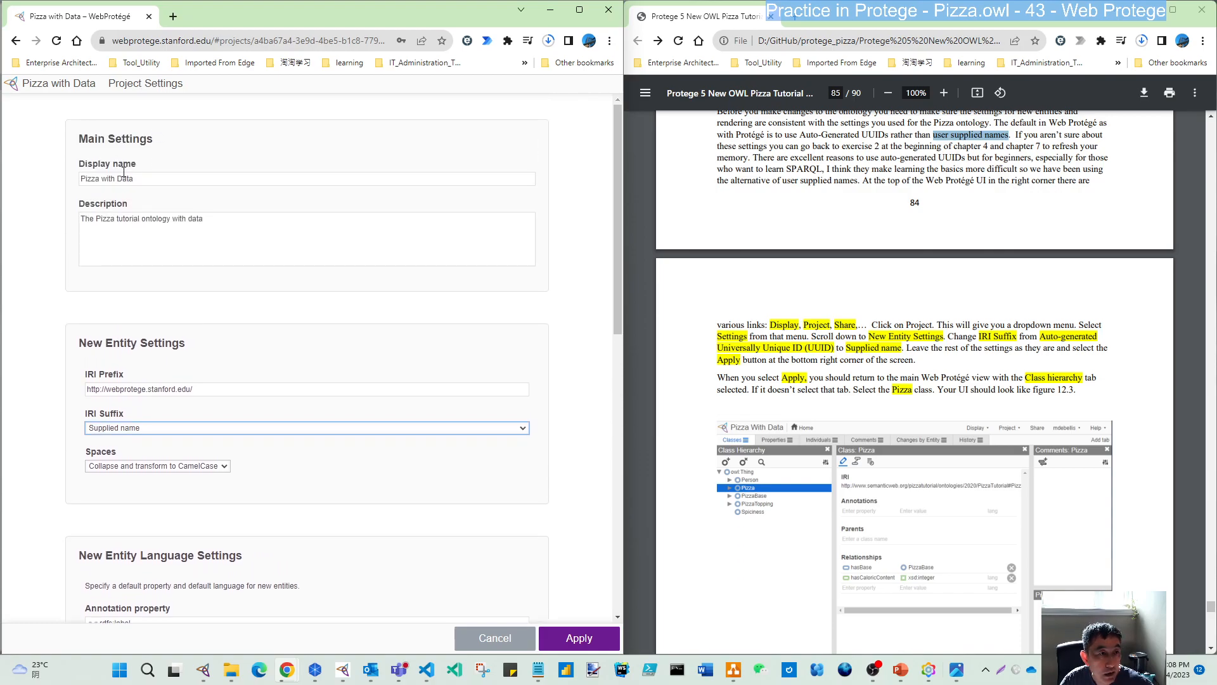
scroll(148, 308, down, 2)
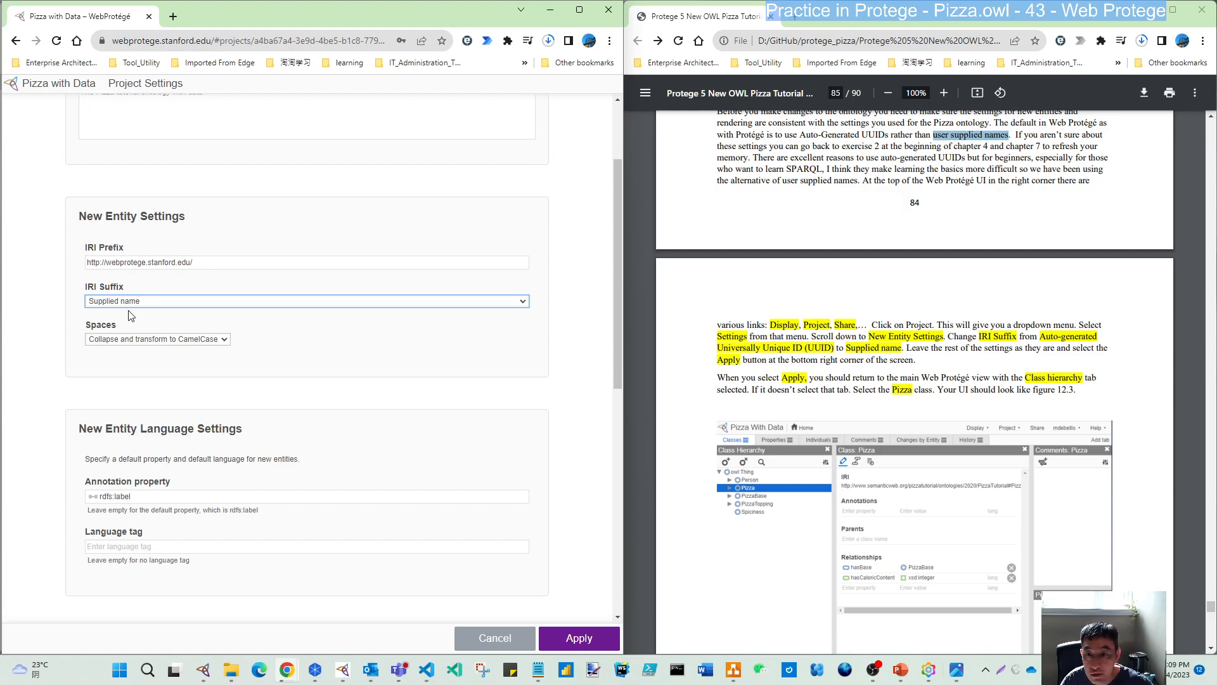
scroll(129, 315, down, 3)
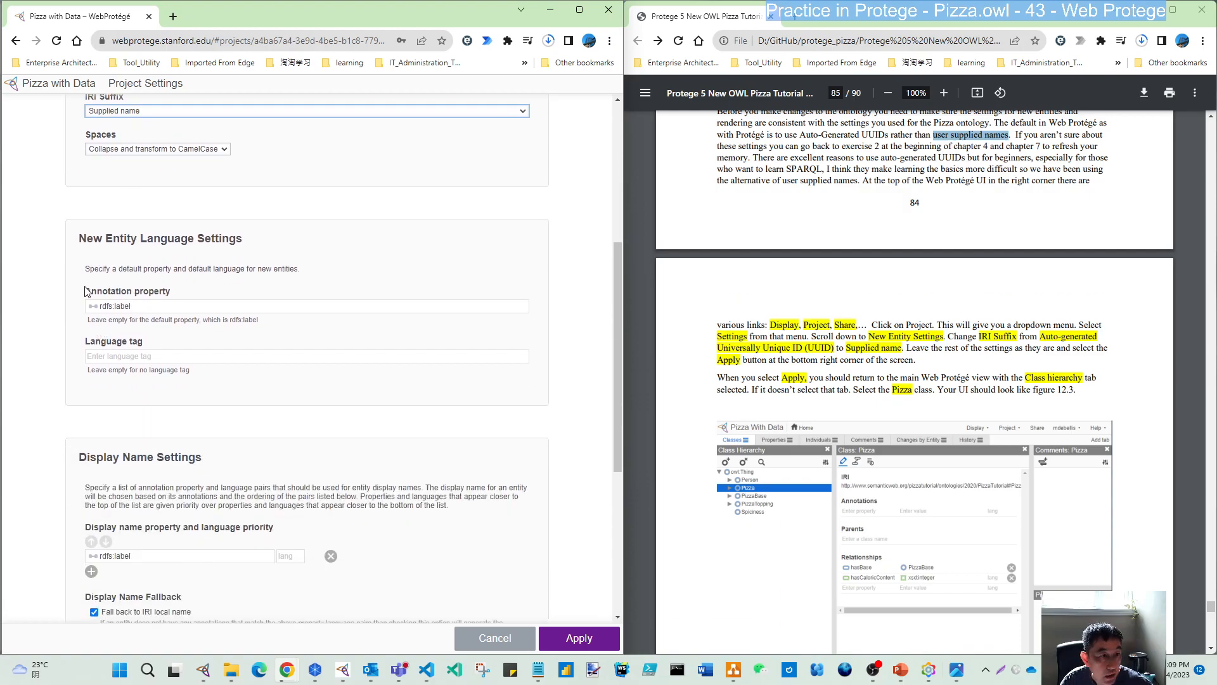
scroll(176, 338, down, 3)
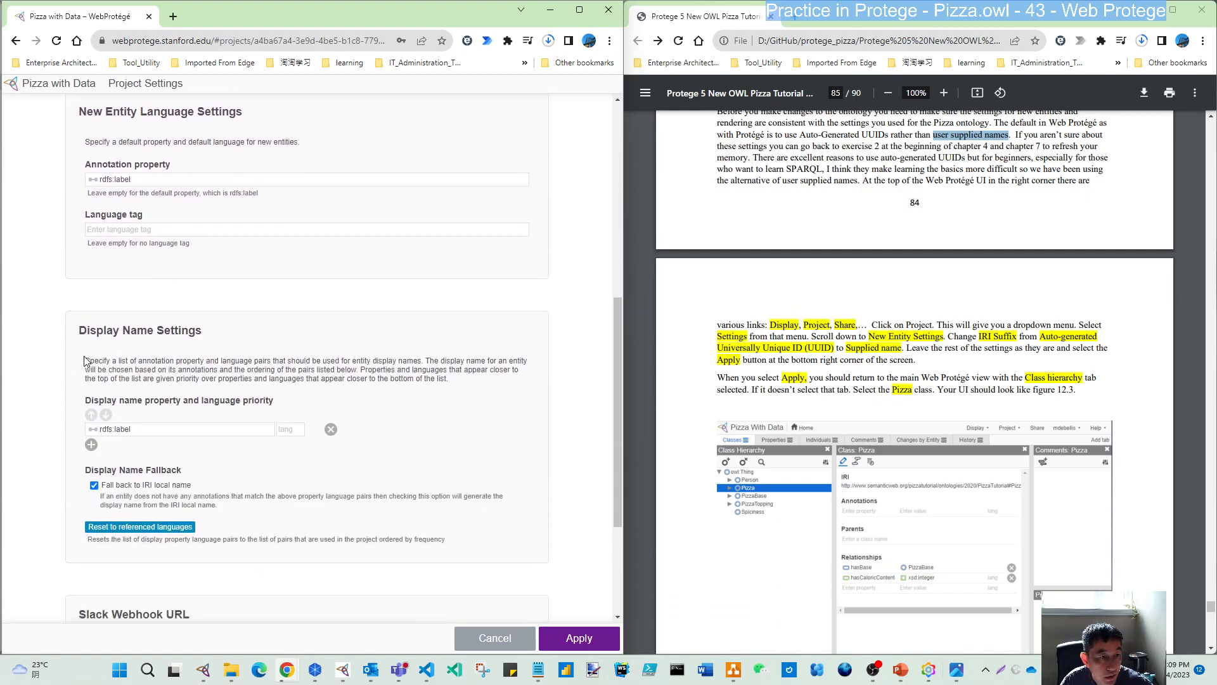
scroll(151, 357, down, 2)
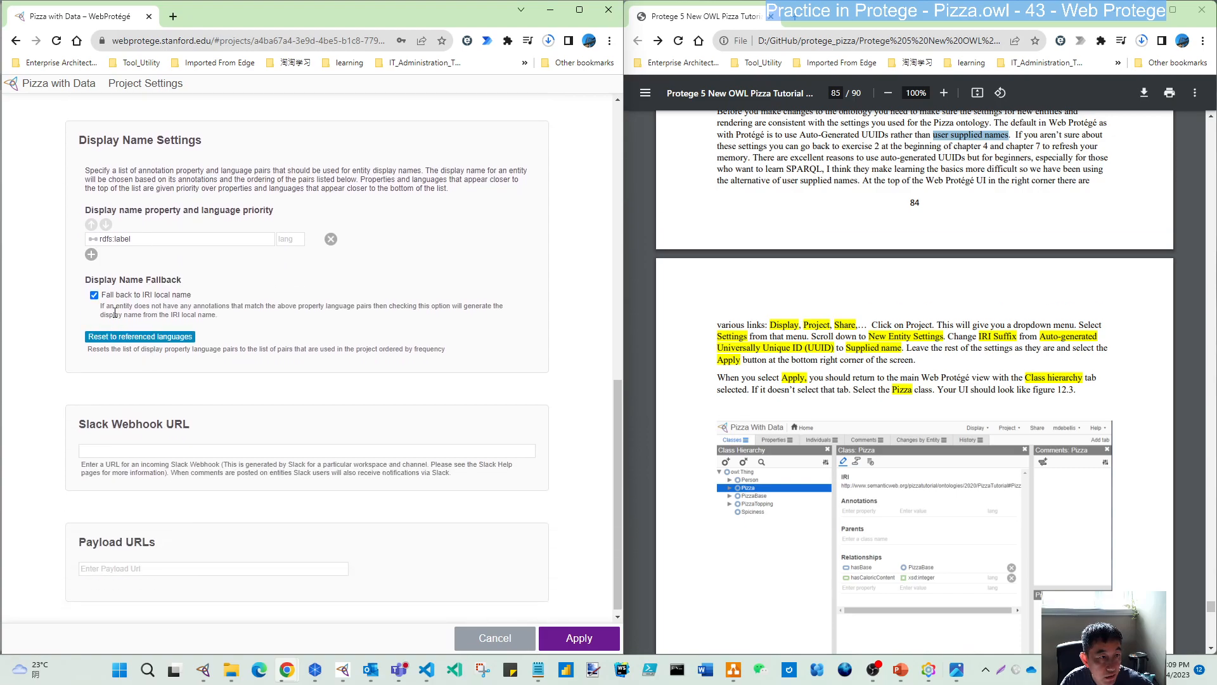
scroll(115, 313, down, 1)
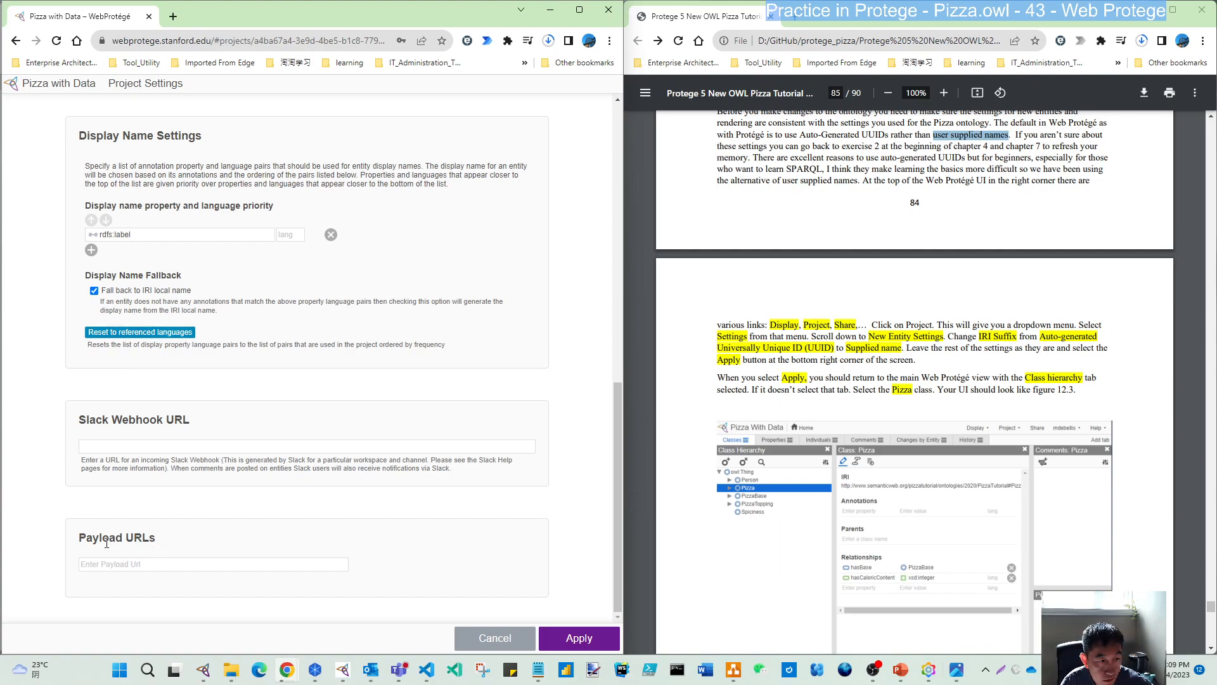
click(578, 642)
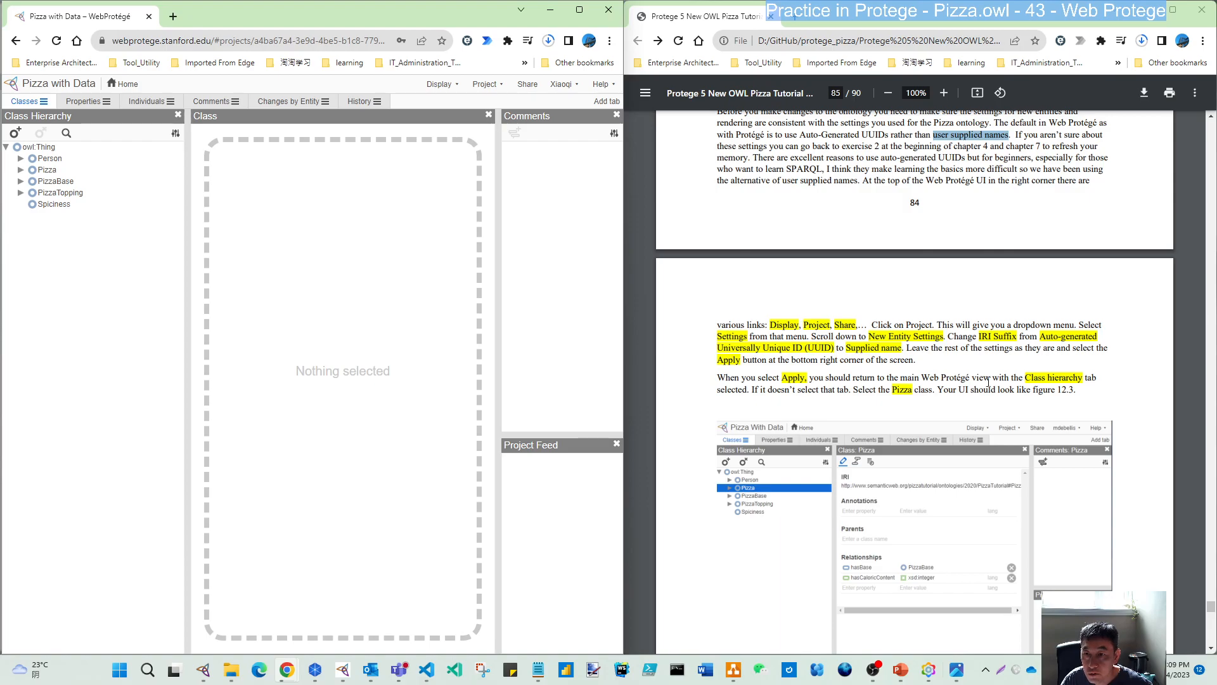
Look through the Employee and Customer classes under Person, the individuals list and the display name options.
click(21, 159)
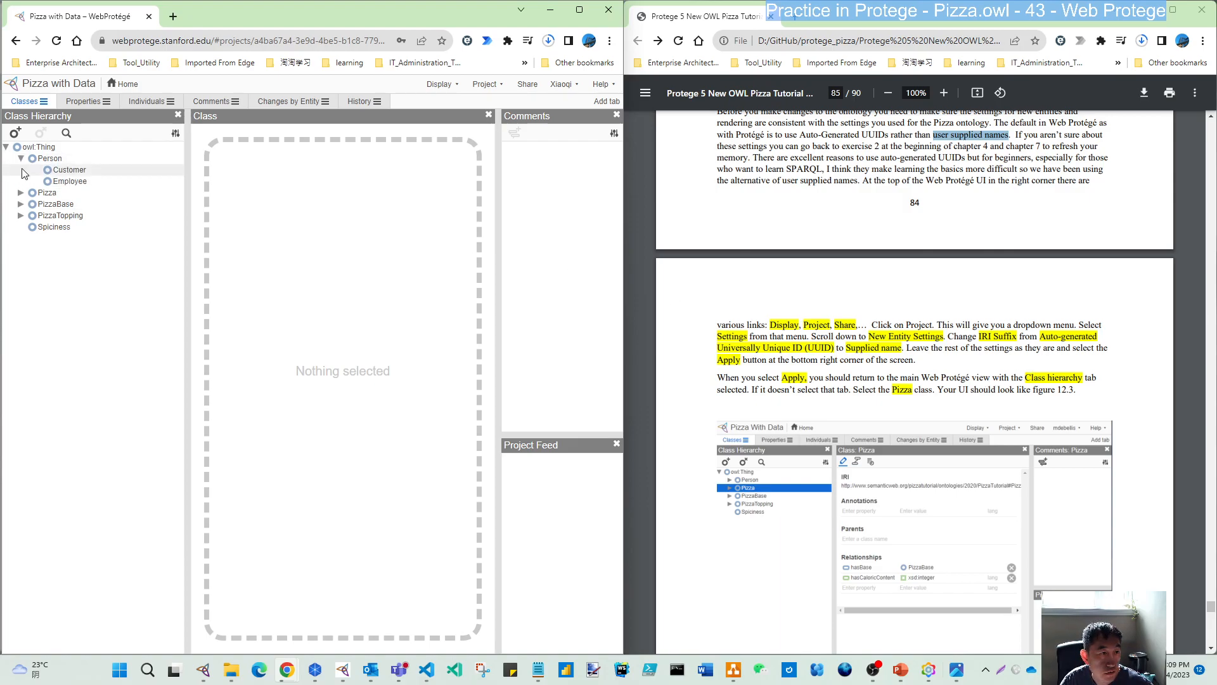
click(58, 182)
click(69, 170)
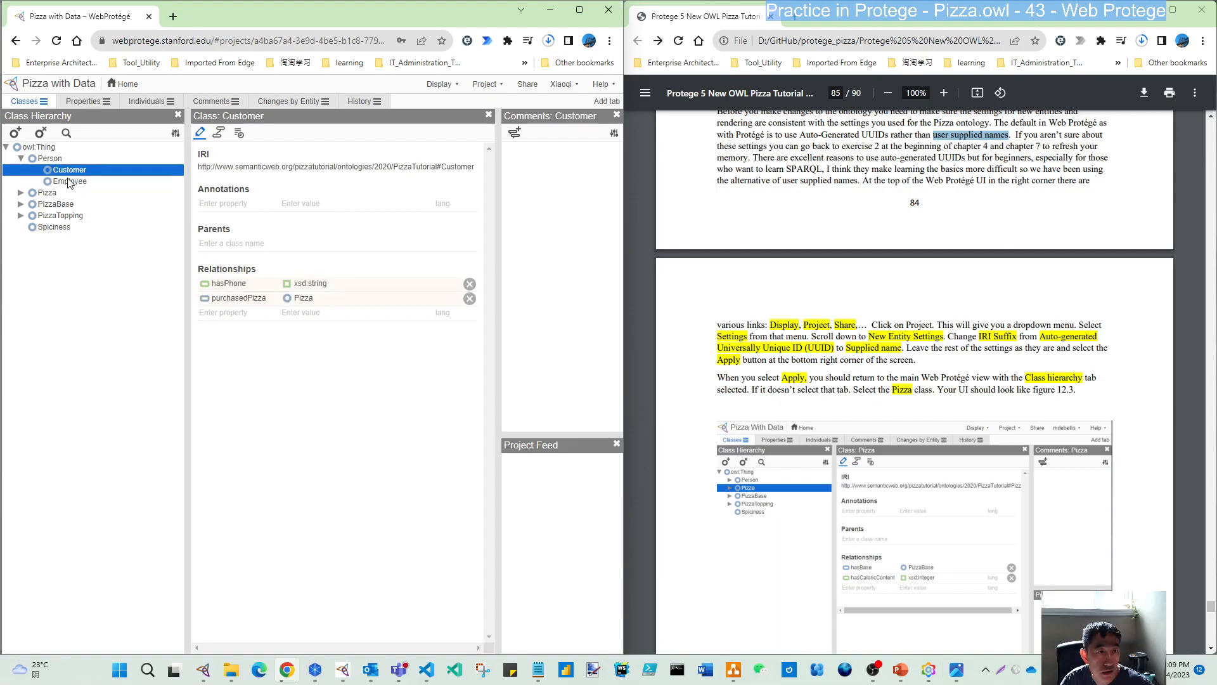
click(139, 103)
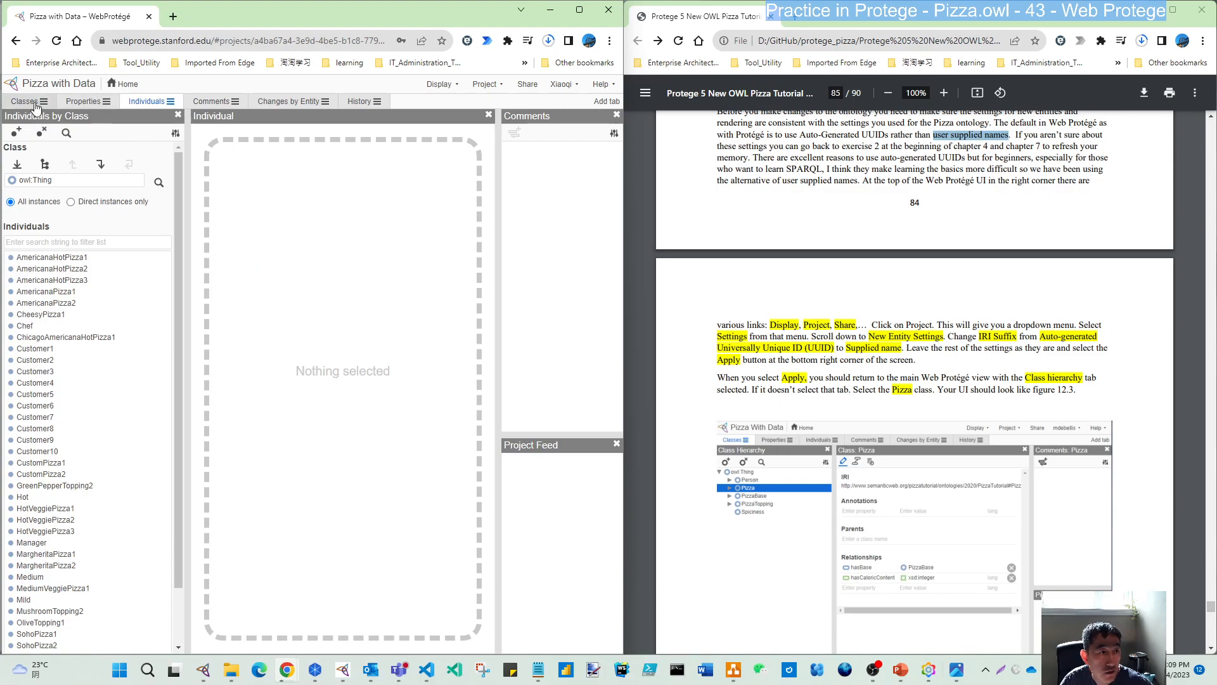
click(25, 101)
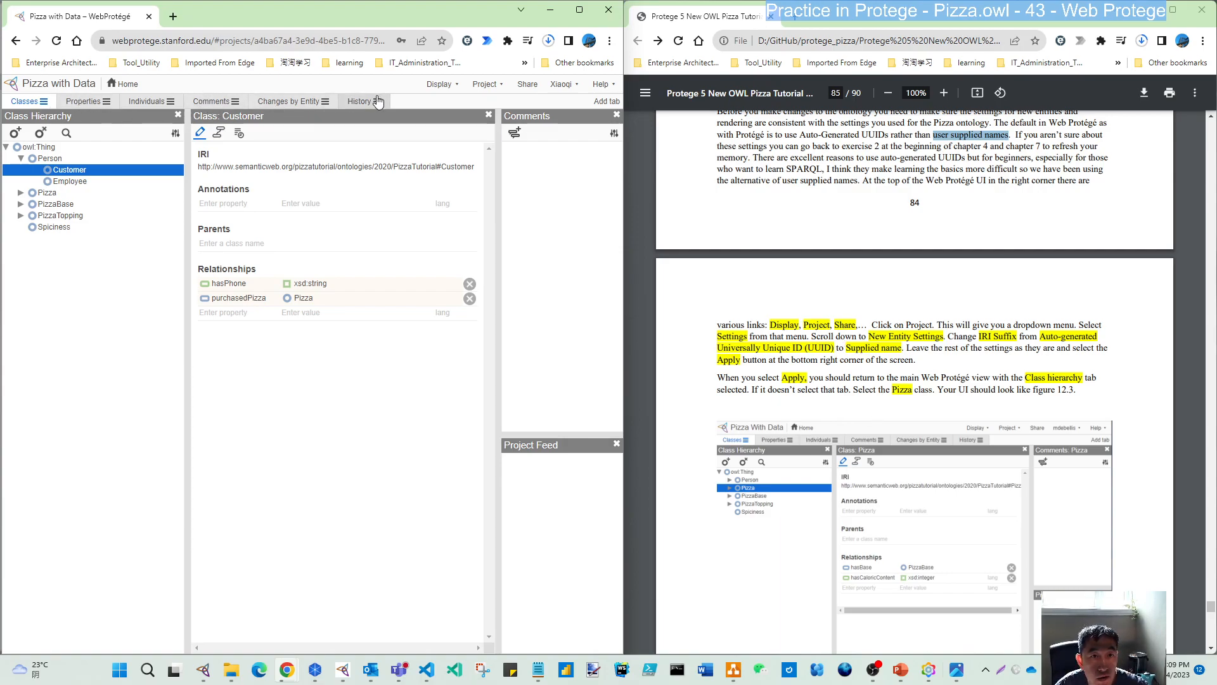
click(458, 87)
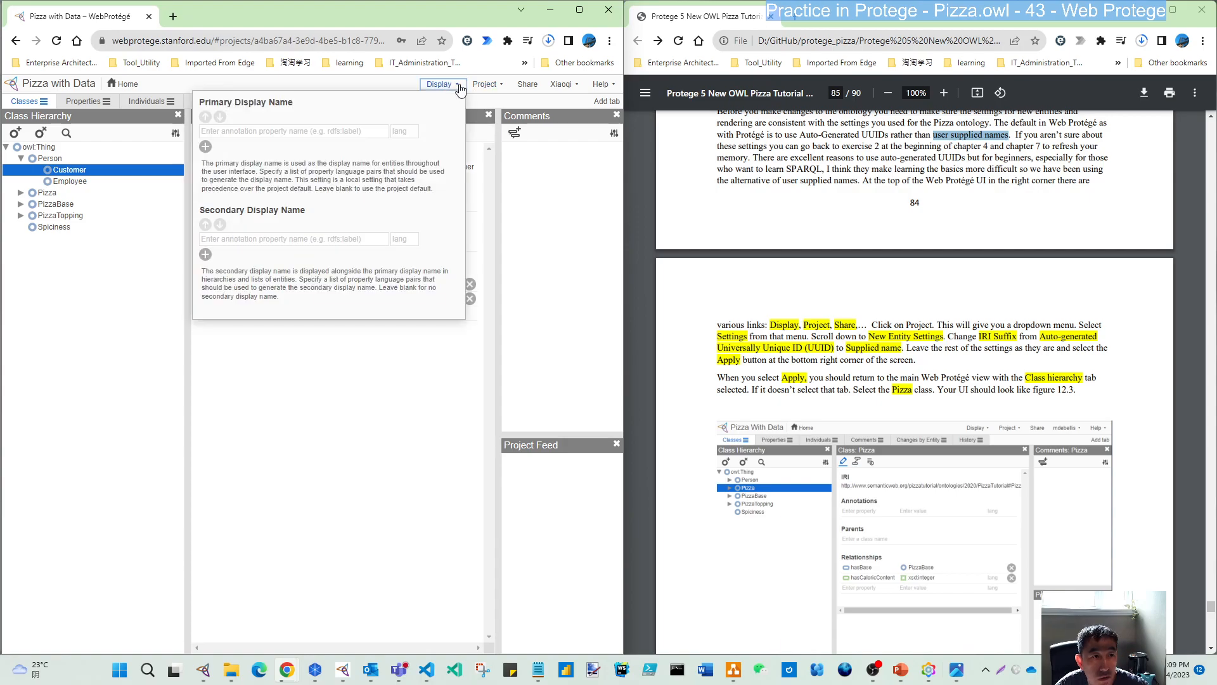
click(373, 435)
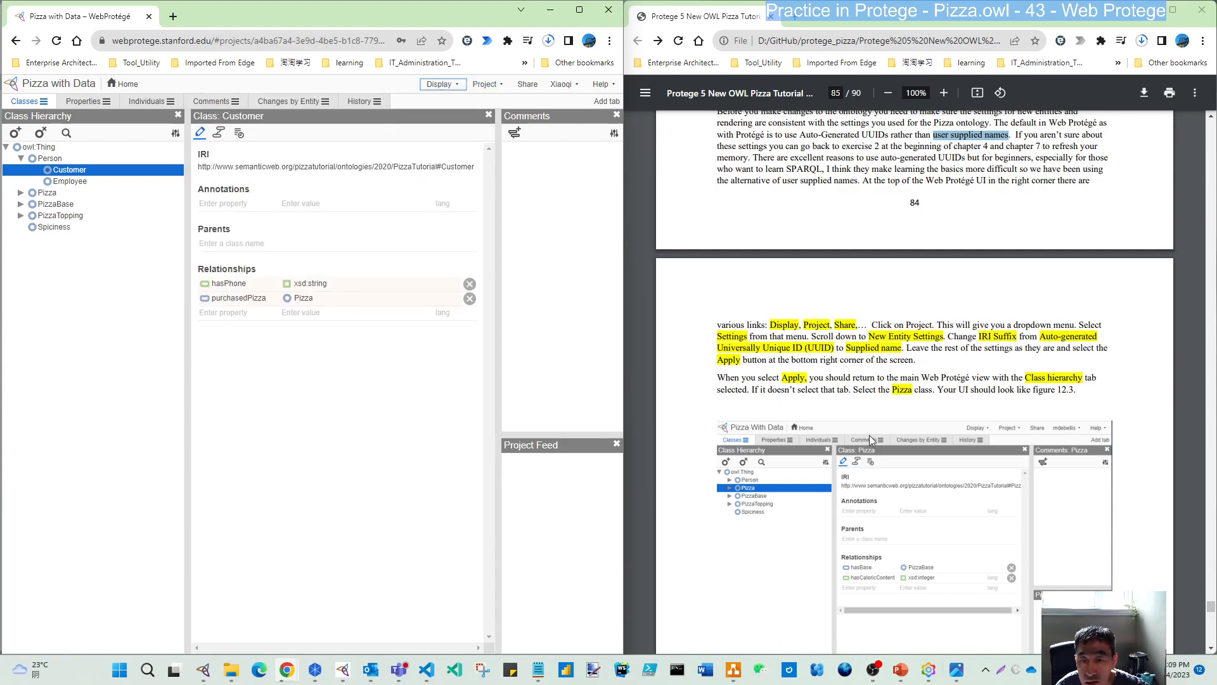
Select the Pizza class as in figure 12.3, narrow the class hierarchy pane and highlight the class IRI.
scroll(868, 434, down, 2)
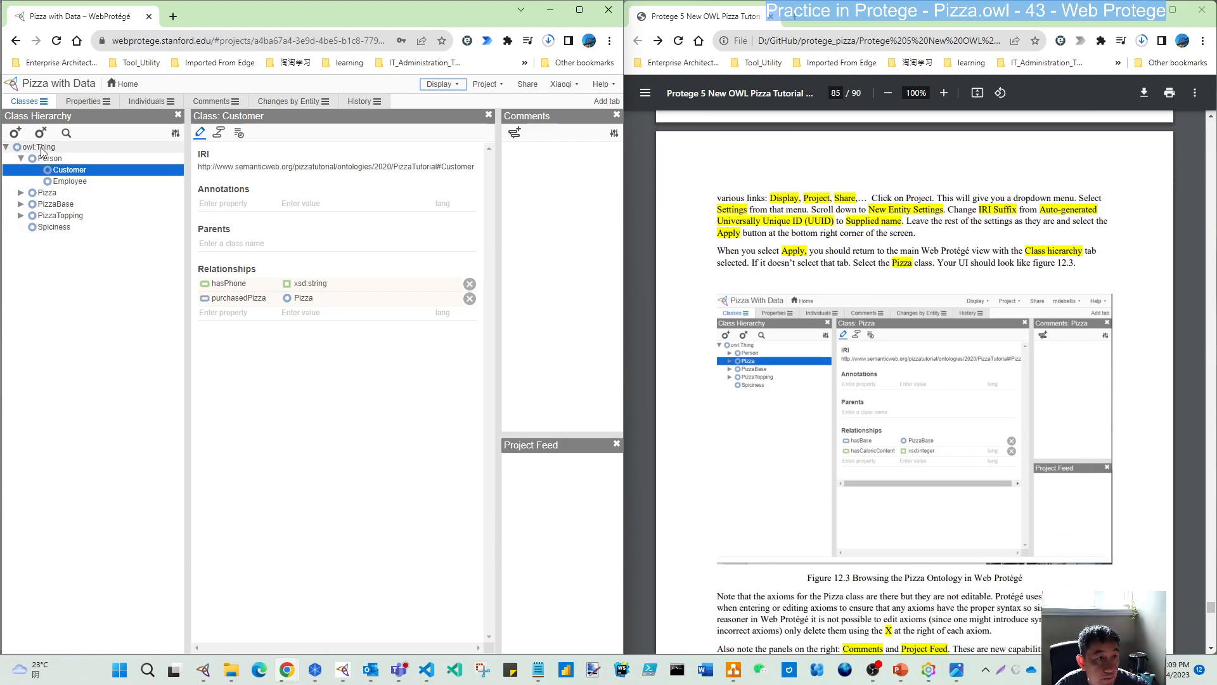
click(46, 193)
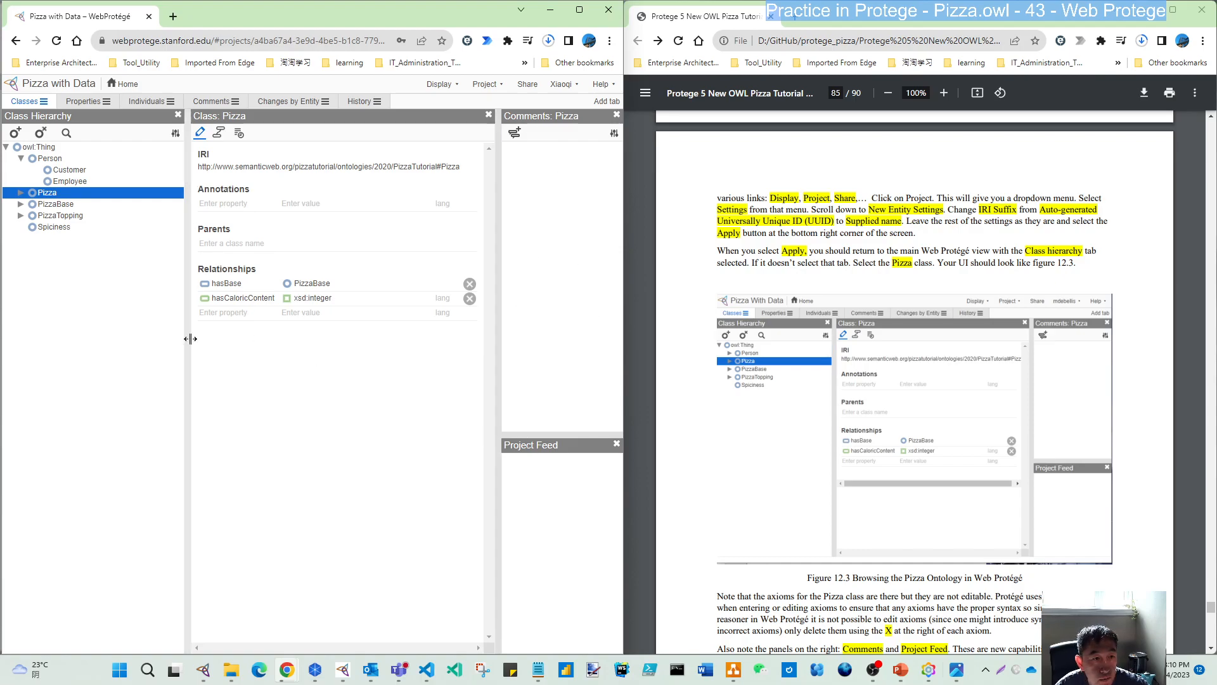
drag(189, 338, 153, 349)
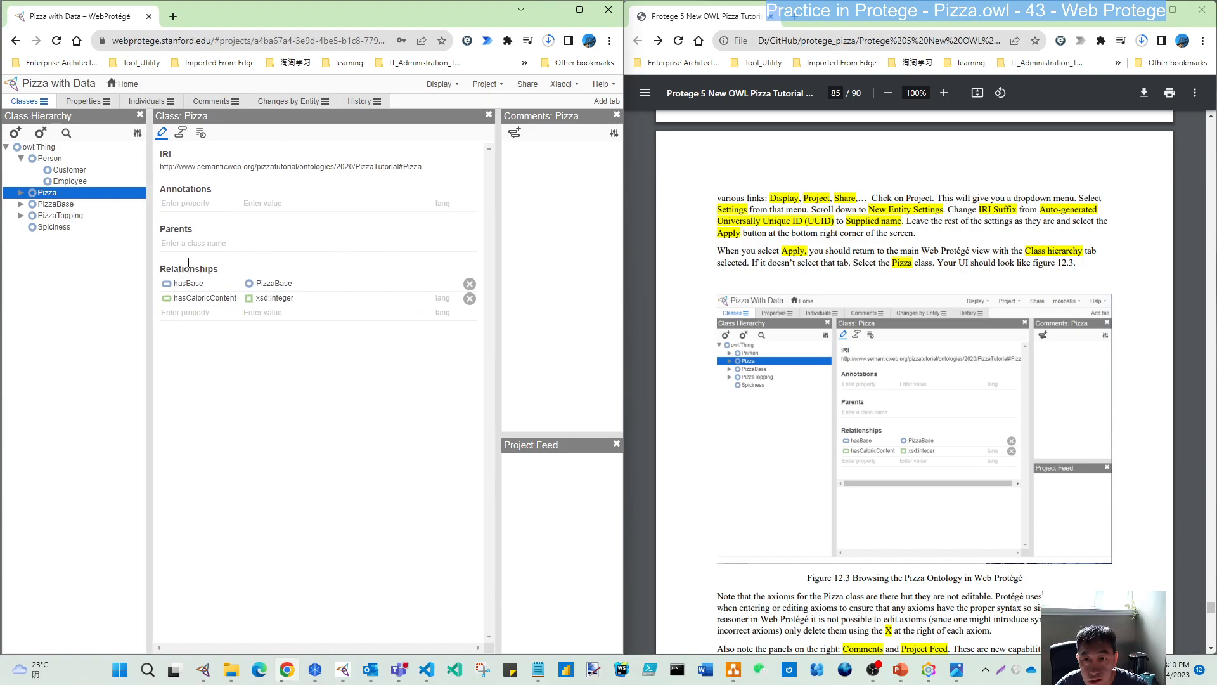
mouse_move(442, 168)
mouse_down()
mouse_move(440, 177)
mouse_move(161, 189)
mouse_up()
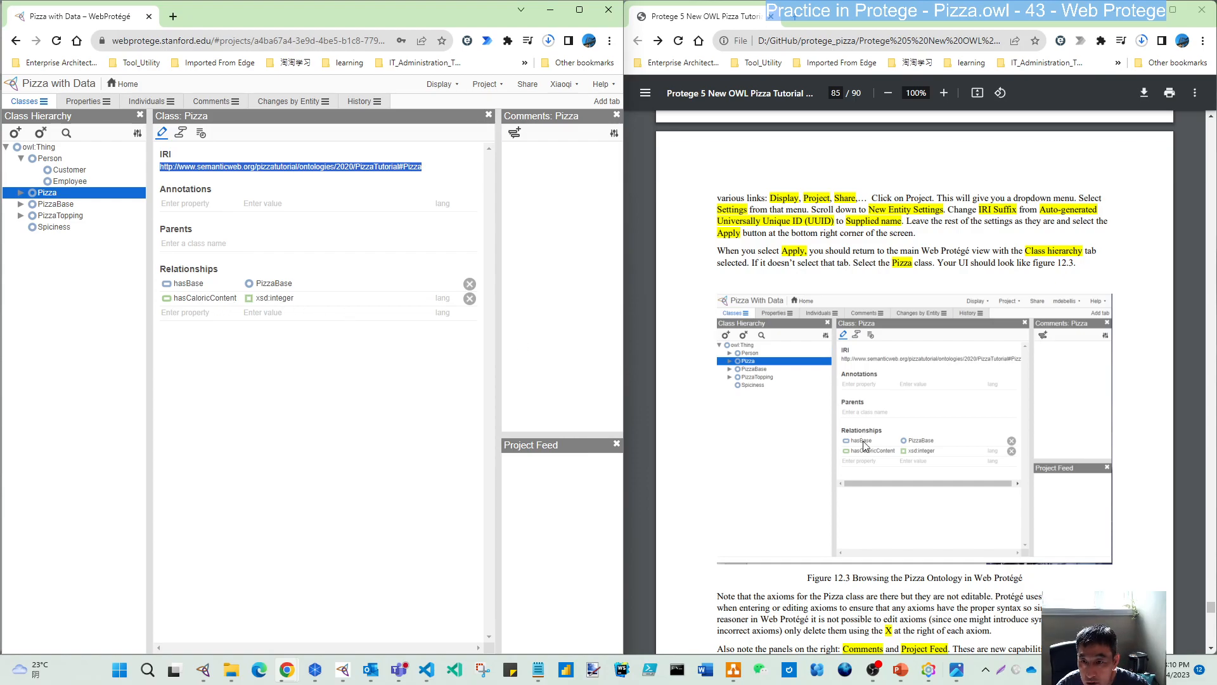
Collapse the Person branch, reselect the Pizza class and consult the tutorial text below figure 12.3.
click(34, 150)
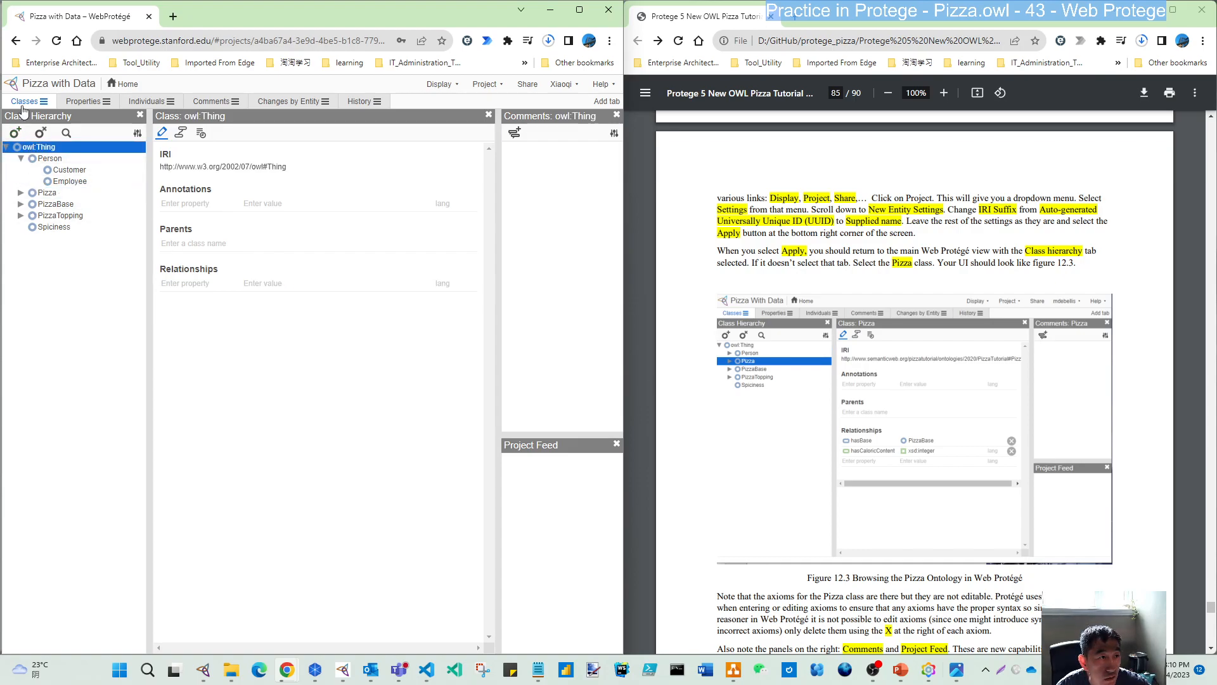
click(21, 159)
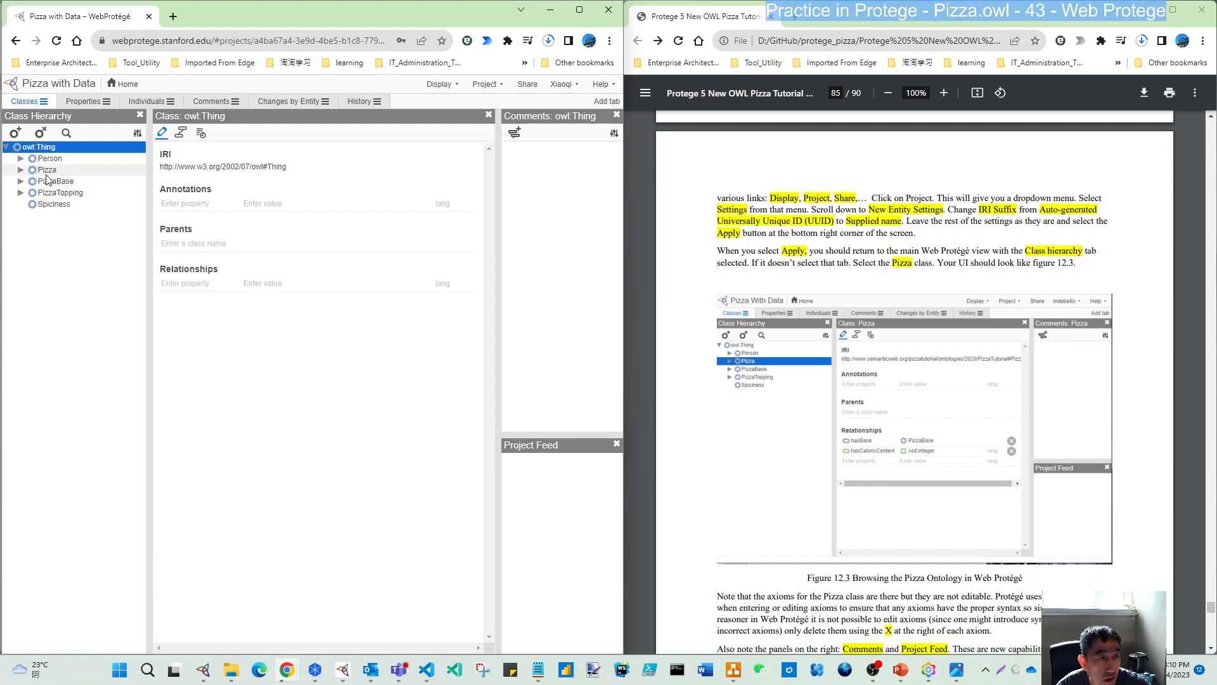
click(47, 169)
scroll(905, 467, down, 2)
scroll(904, 468, down, 3)
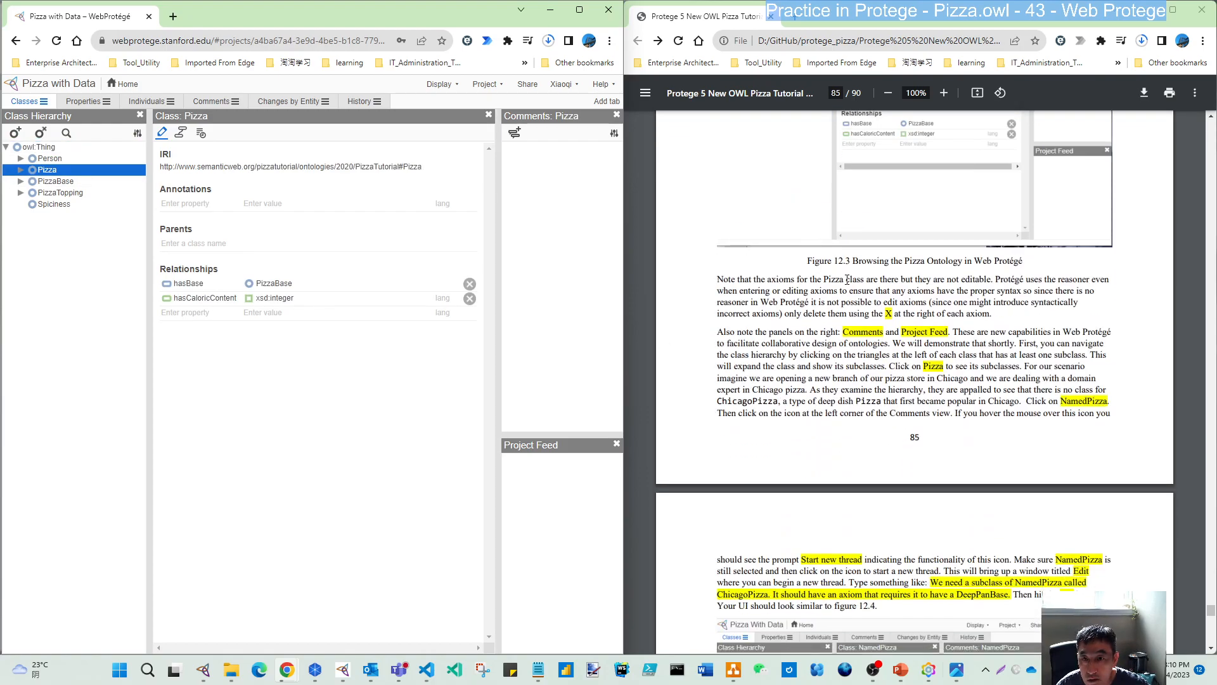
scroll(847, 279, up, 2)
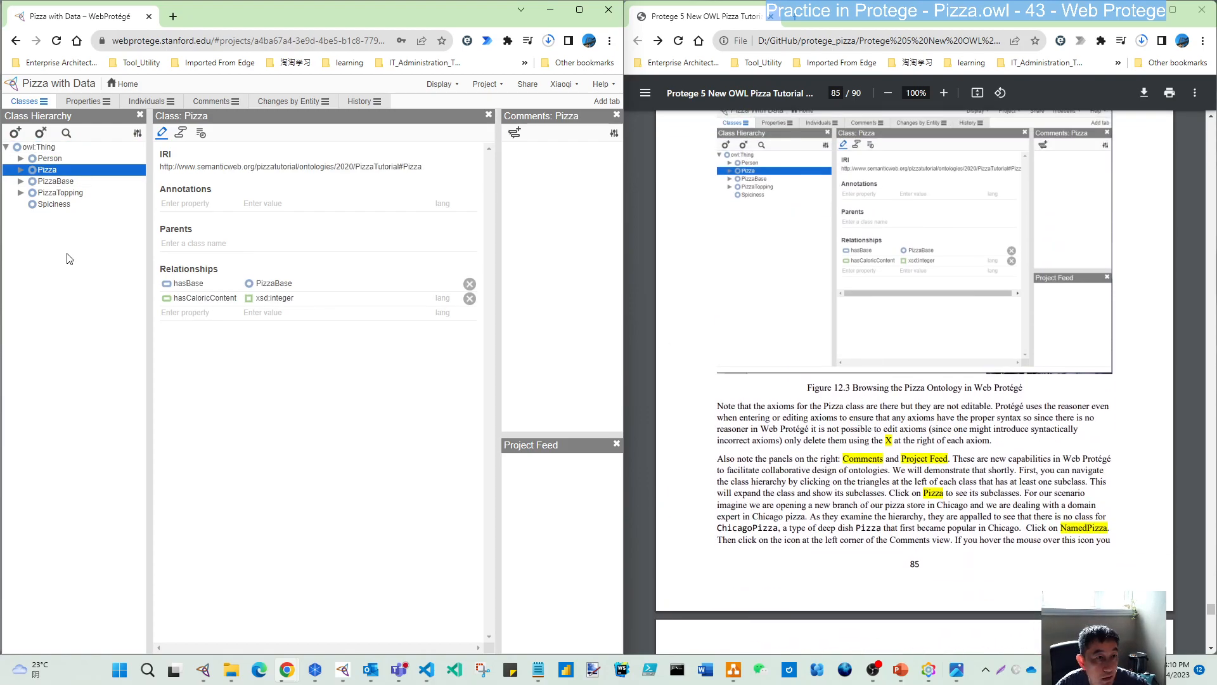
Look at the class hierarchy's displayed tags filter and the Create Classes dialog without creating anything.
click(138, 135)
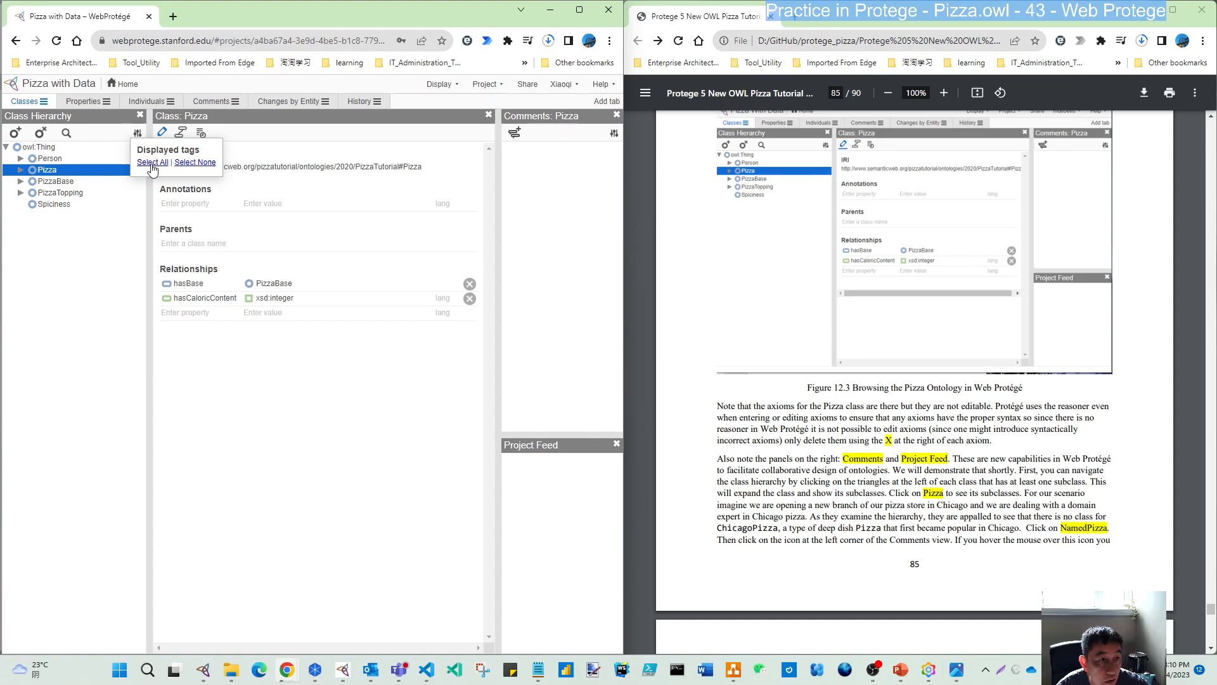
click(79, 271)
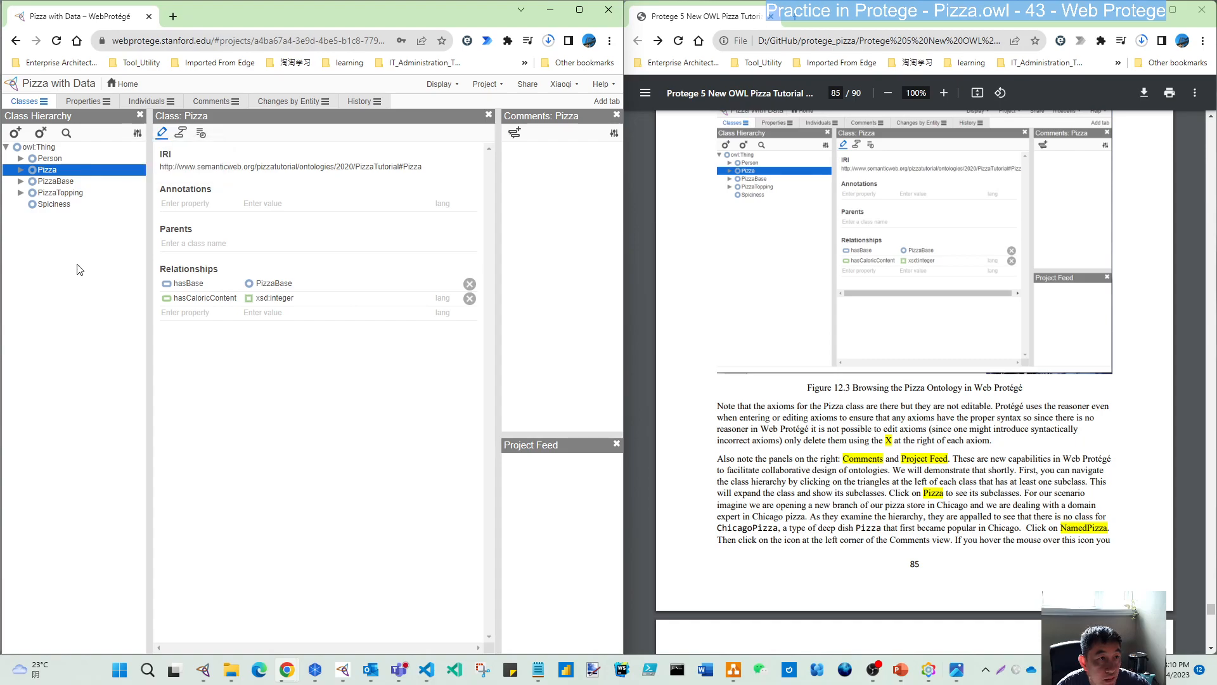
click(15, 135)
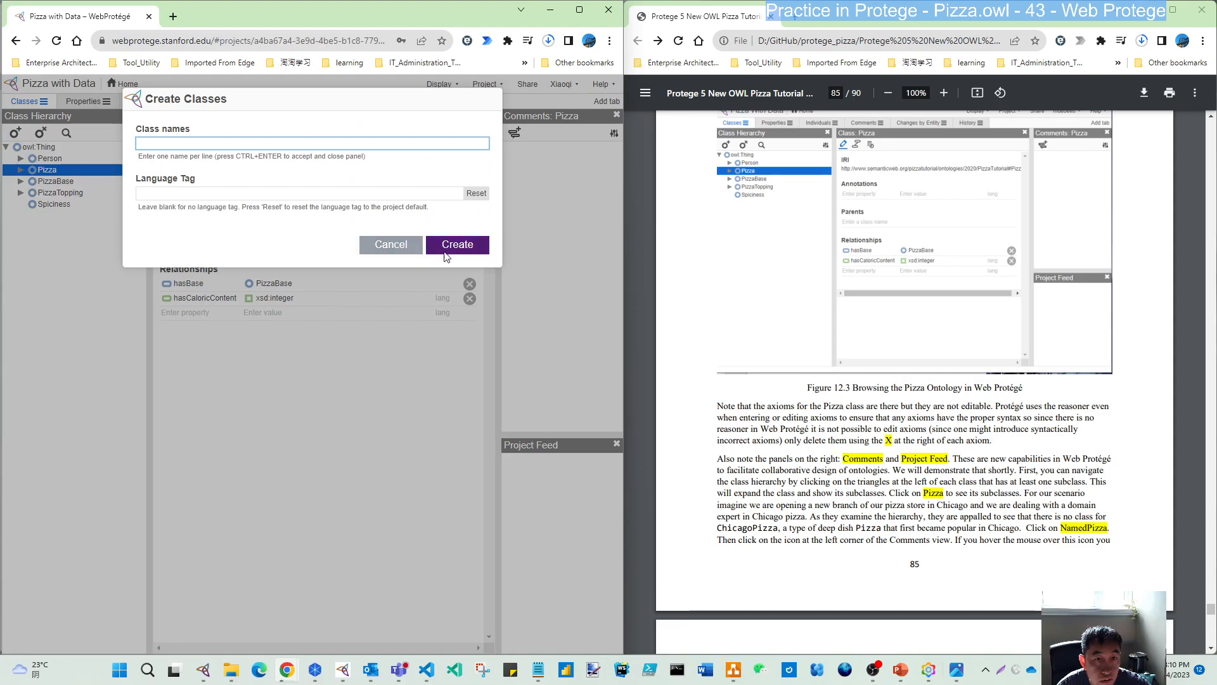
click(400, 251)
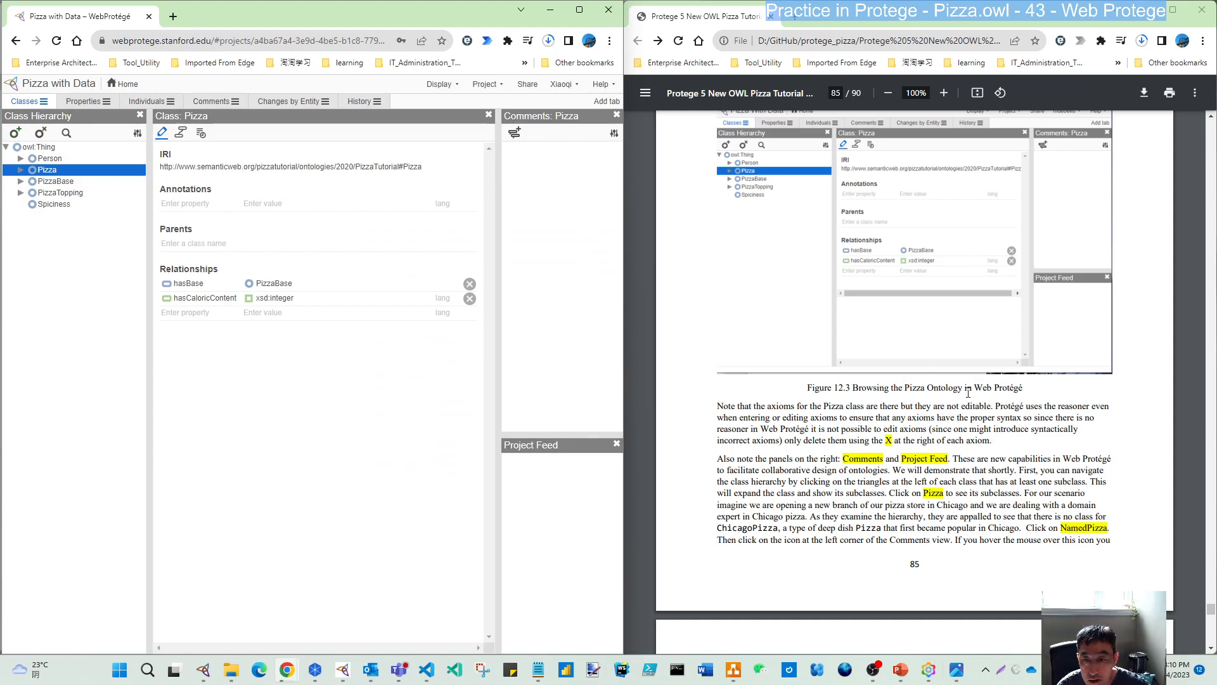
Follow Pizza's hasBase relationship to PizzaBase, return to Pizza, and highlight "reasoner" and "collaborative" in the tutorial while reading.
scroll(837, 455, down, 2)
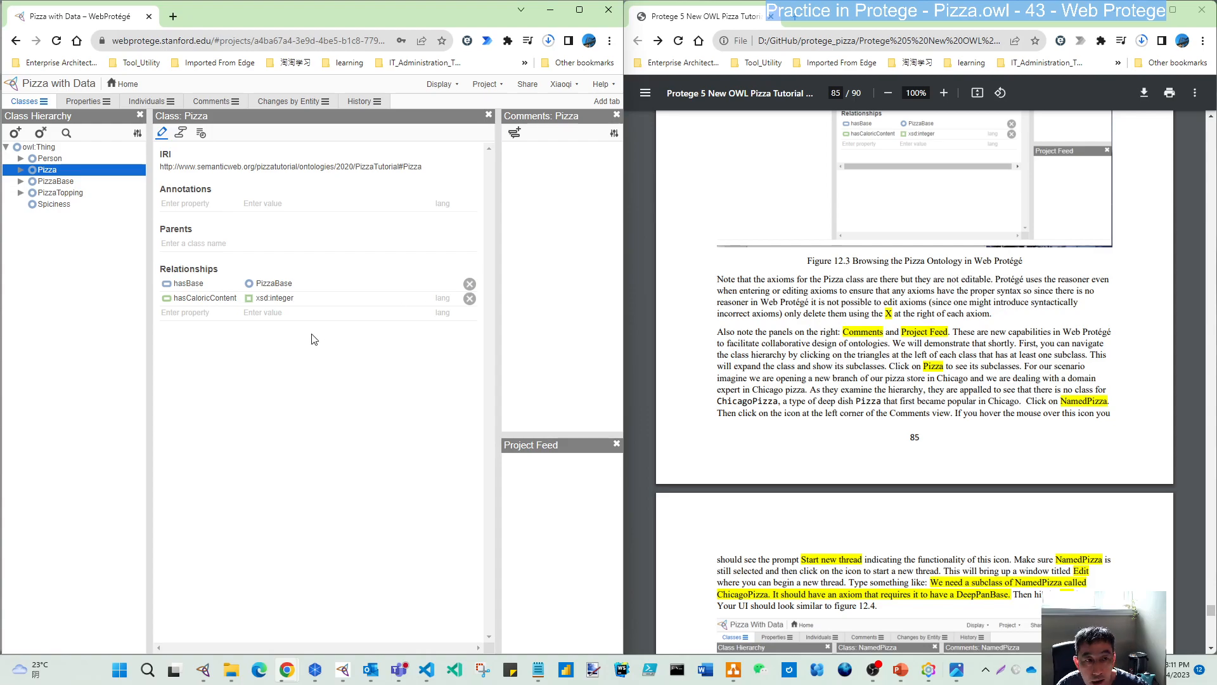
click(430, 285)
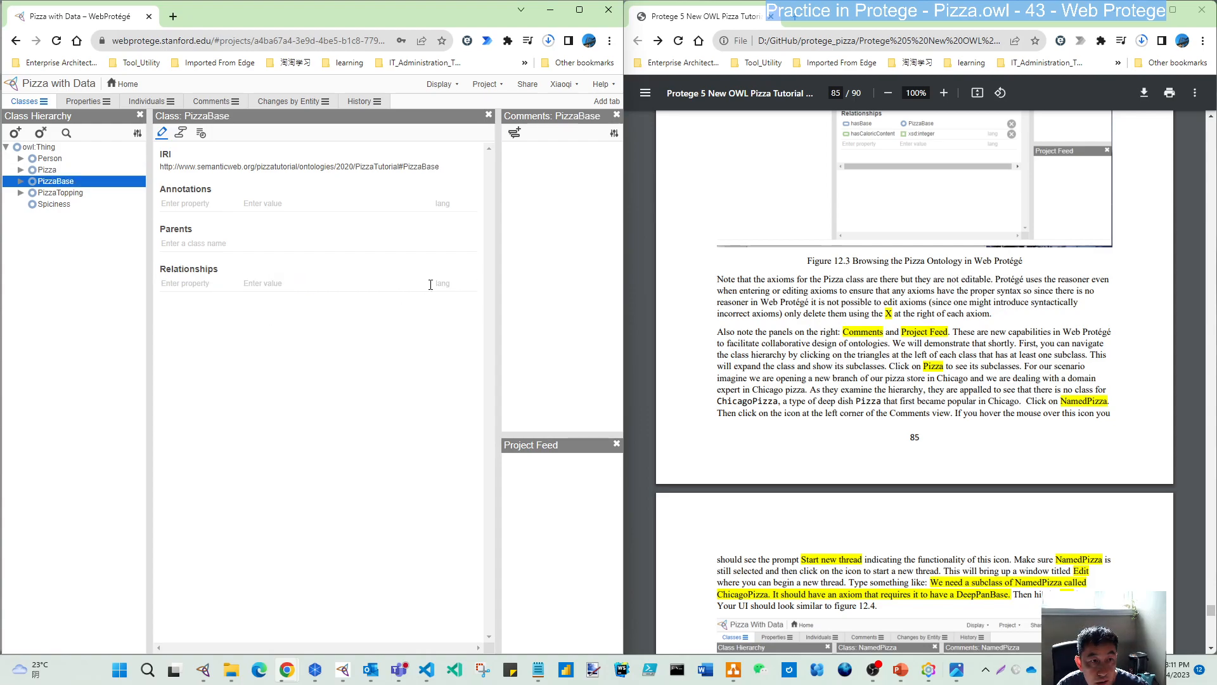
click(44, 170)
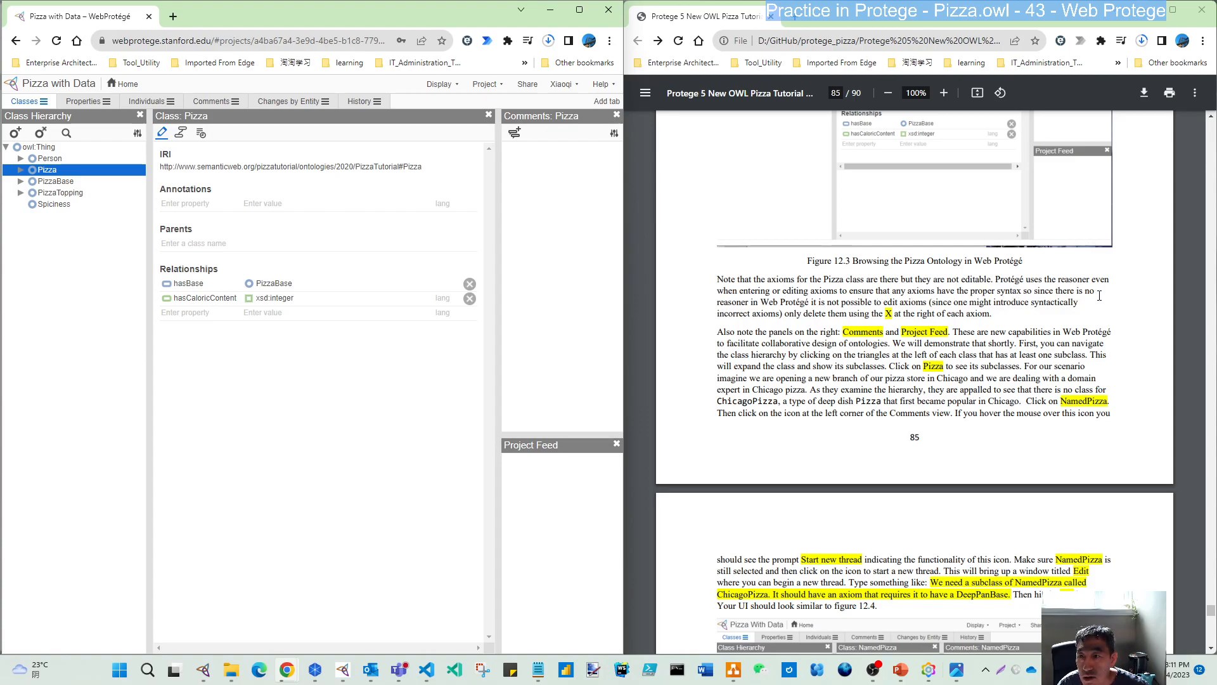
double_click(733, 301)
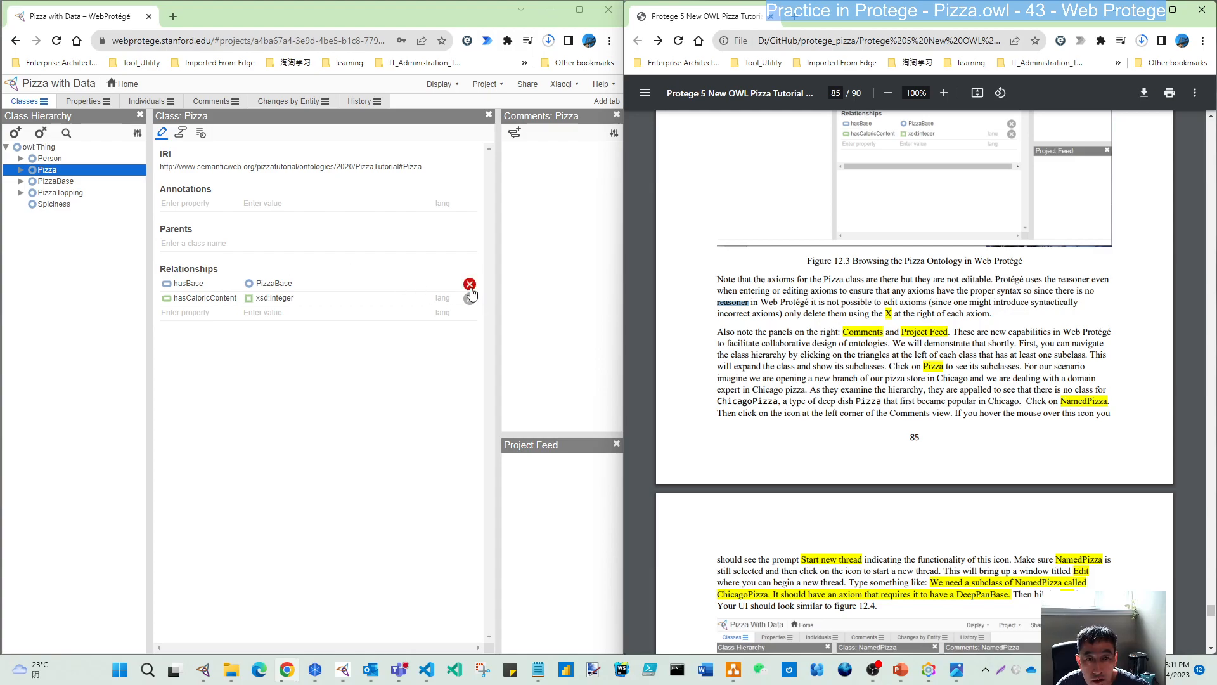
scroll(898, 385, down, 1)
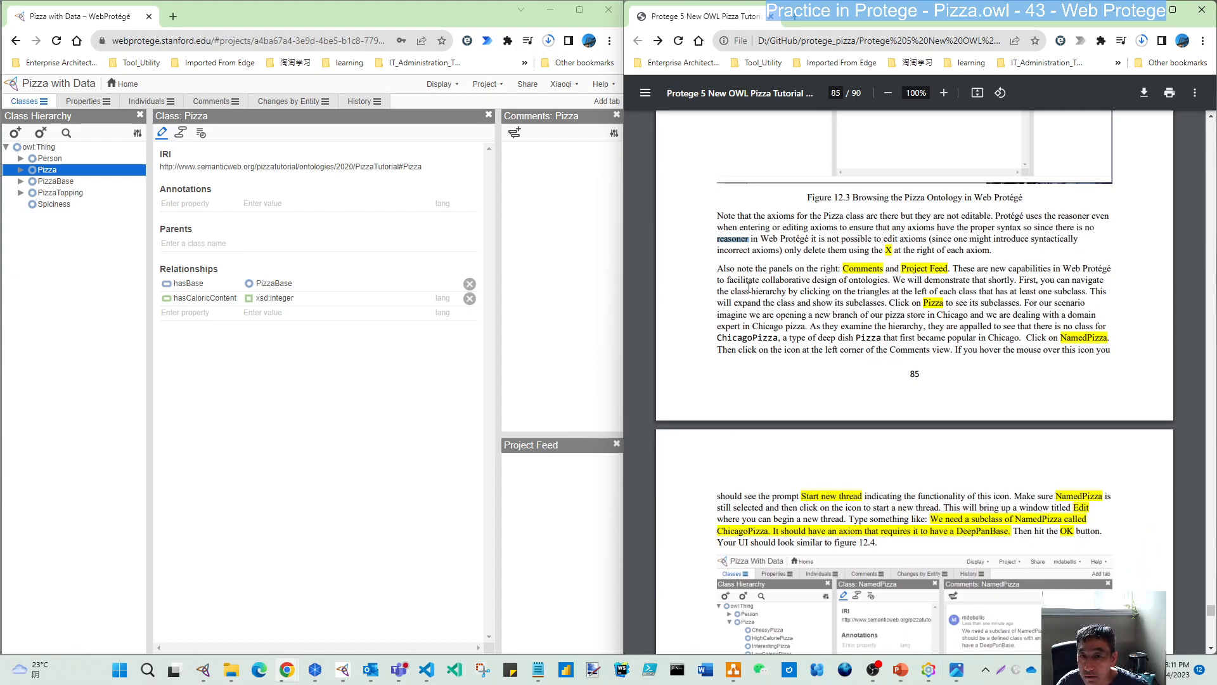
double_click(768, 280)
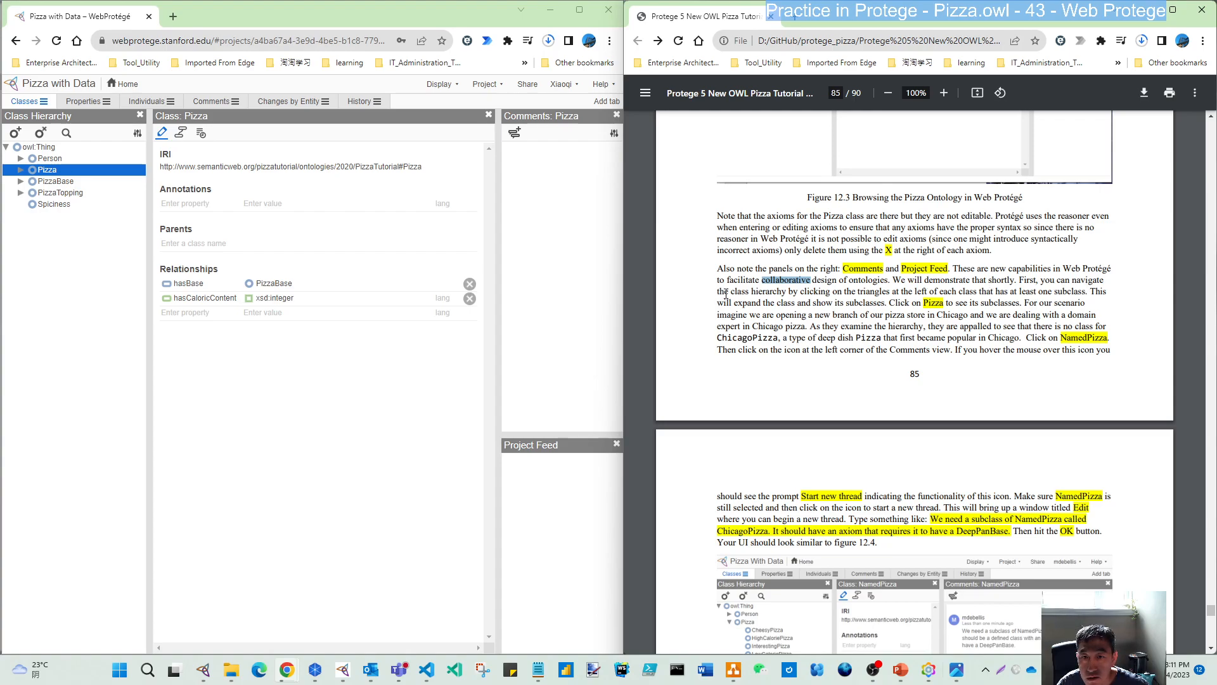
Expand the PizzaBase class and view its subclasses DeepPanBase and ThinAndCrispyBase.
click(21, 180)
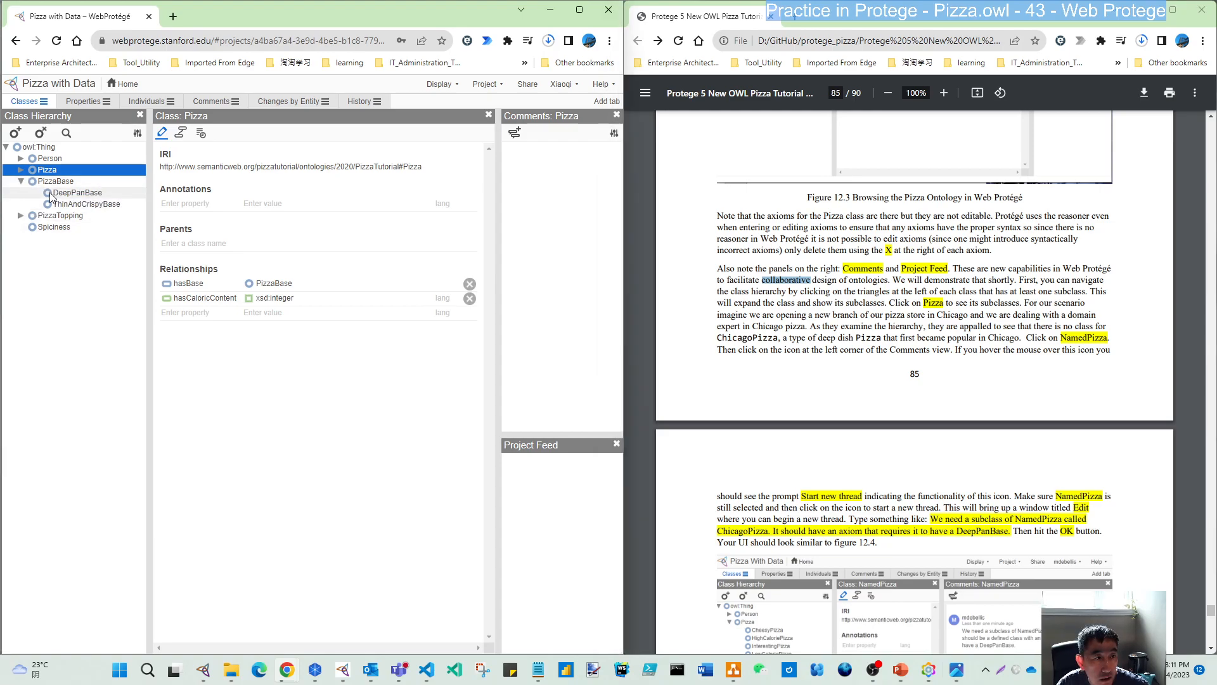
click(49, 192)
click(86, 204)
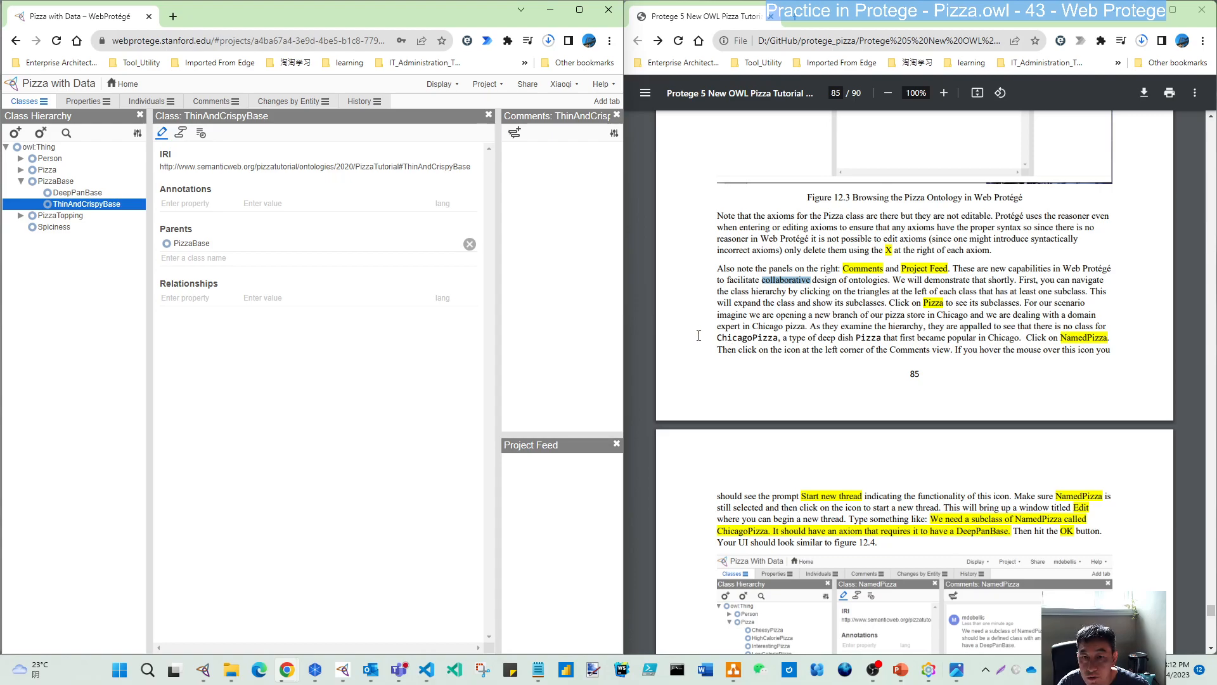
Collapse PizzaBase, expand the Pizza class down to NamedPizza's subclasses, and select NamedPizza.
click(20, 181)
click(20, 170)
click(36, 227)
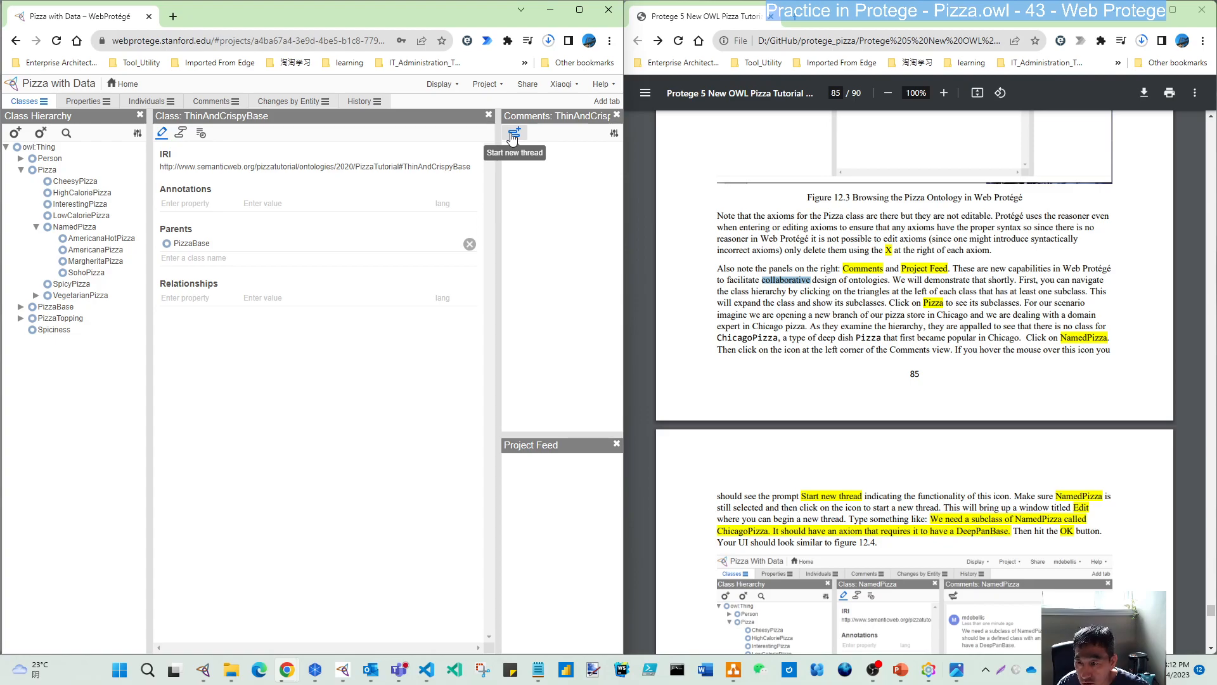
click(88, 229)
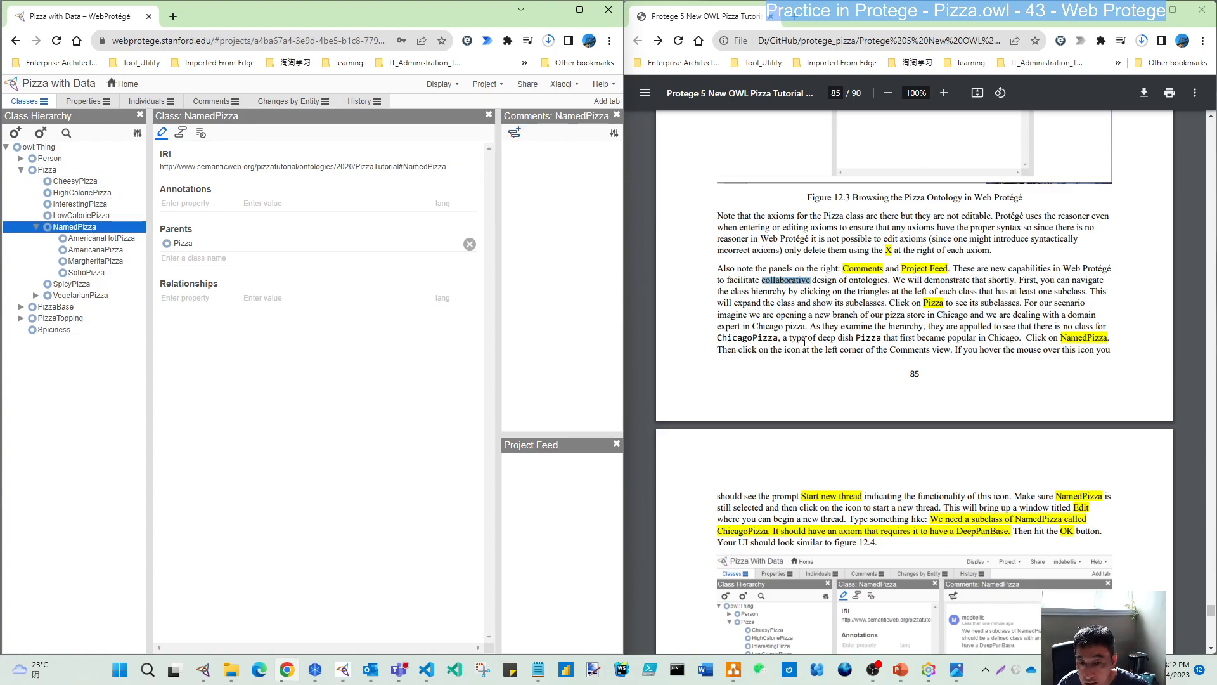
Start a comment thread on NamedPizza: "We need a subclass of NamedPizza called ChicagoPizza. It should have an axiom that requires it to have a DeepPanBase.".
scroll(798, 320, down, 3)
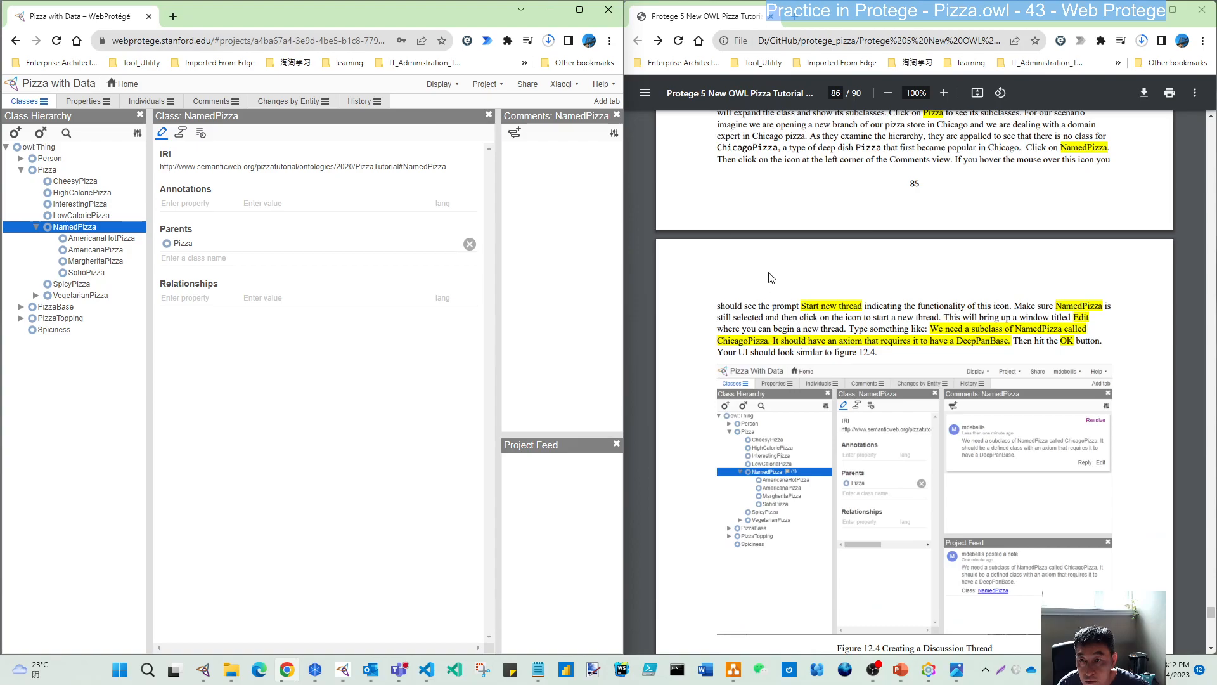
click(514, 134)
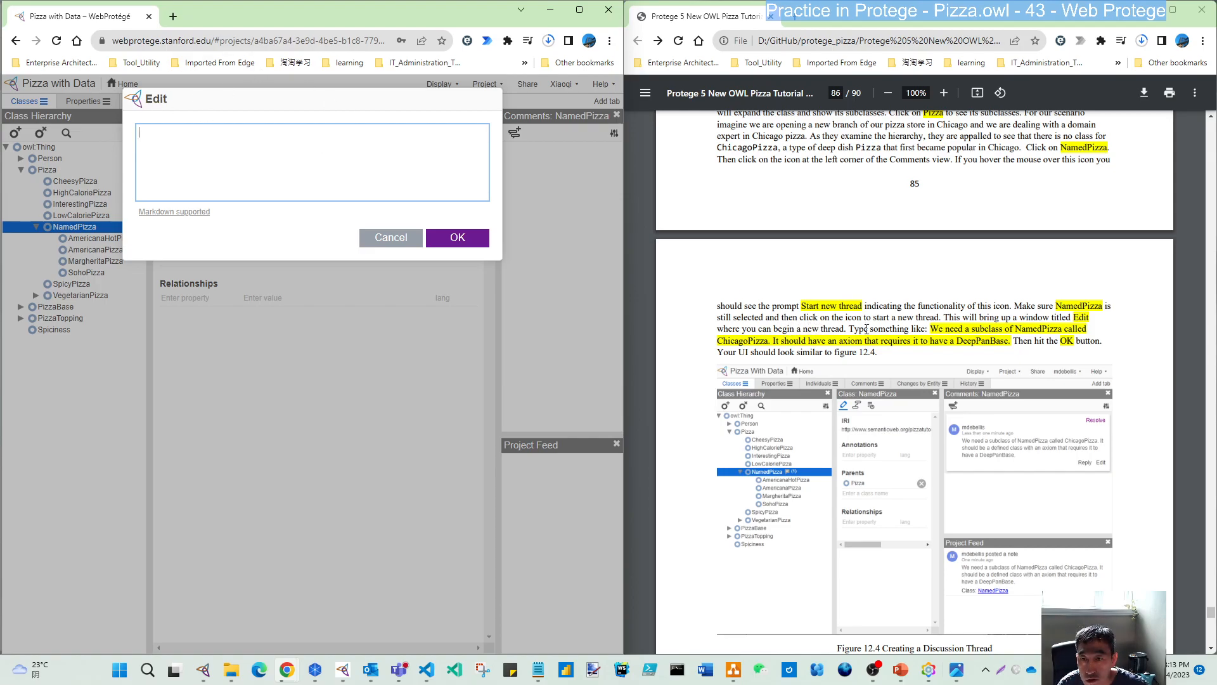
drag(931, 329, 1008, 341)
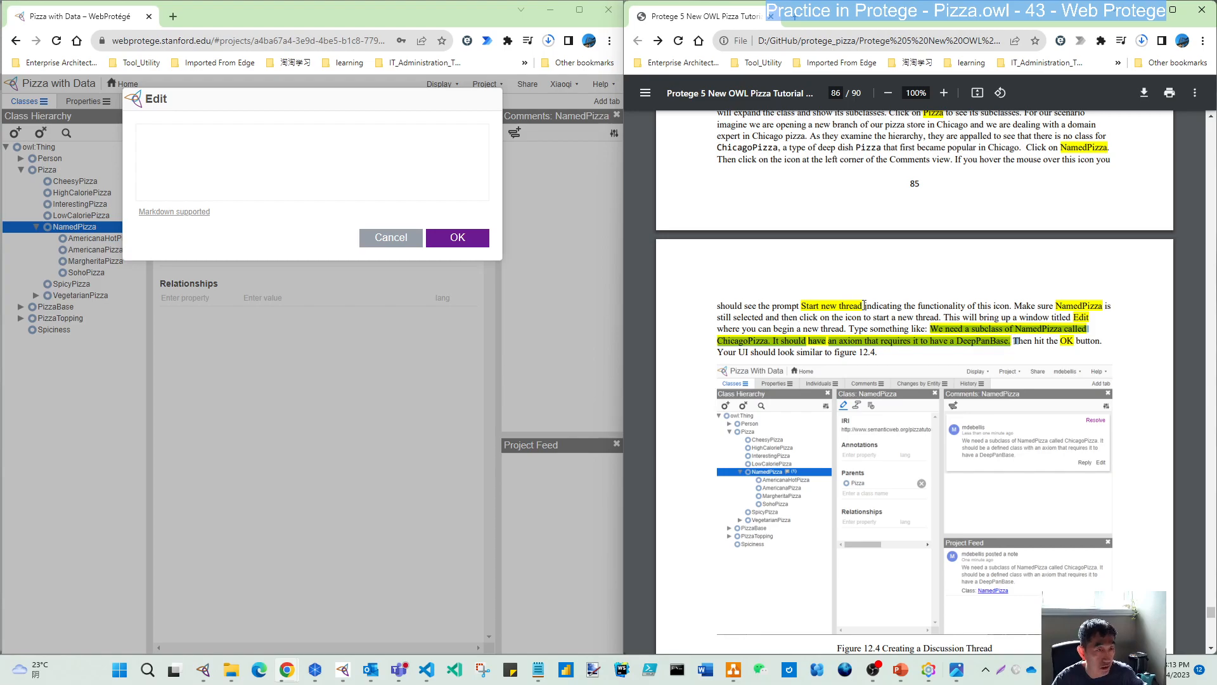
click(161, 194)
text(We need a subclass of NamedPizza called ChicagoPizza. It should have an axiom that requires it to have a DeepPanBase. T)
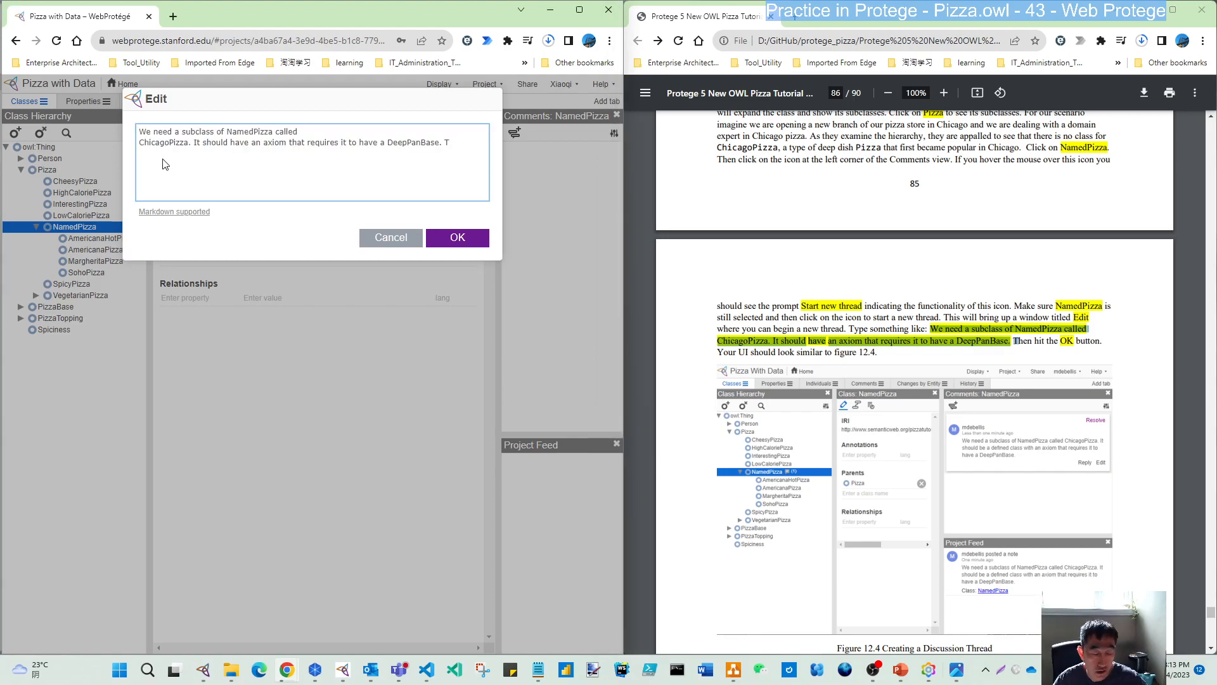
key(BackSpace)
key(BackSpace)
click(140, 143)
key(BackSpace)
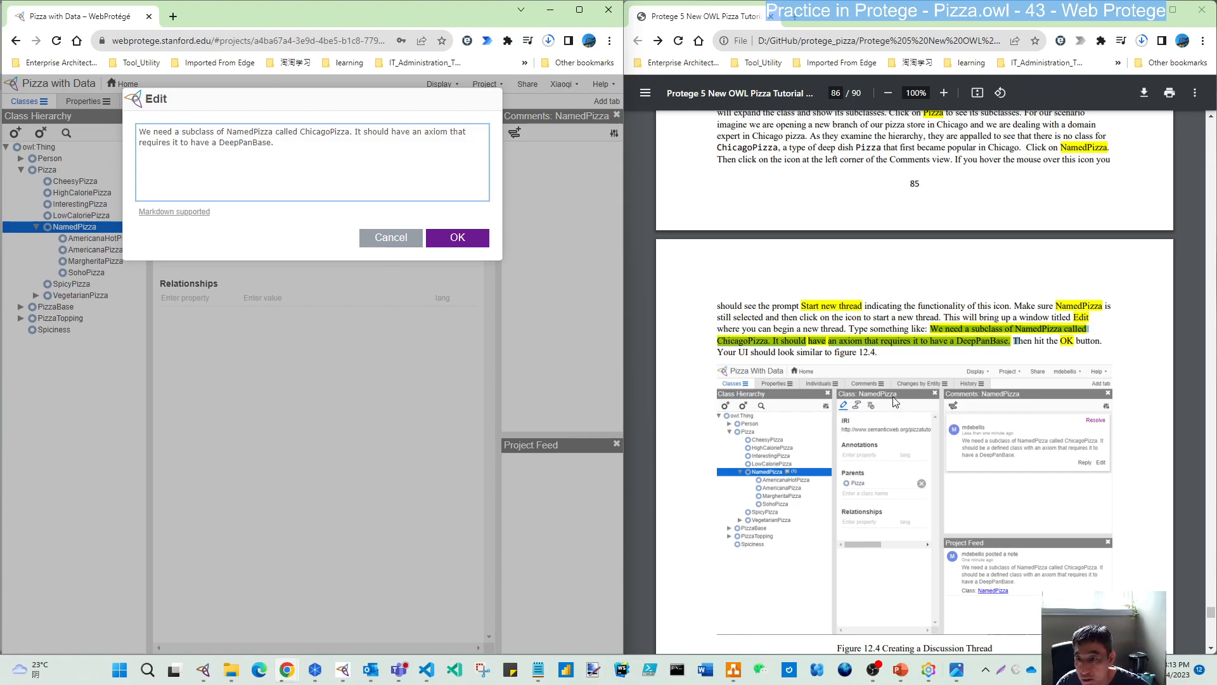
click(464, 241)
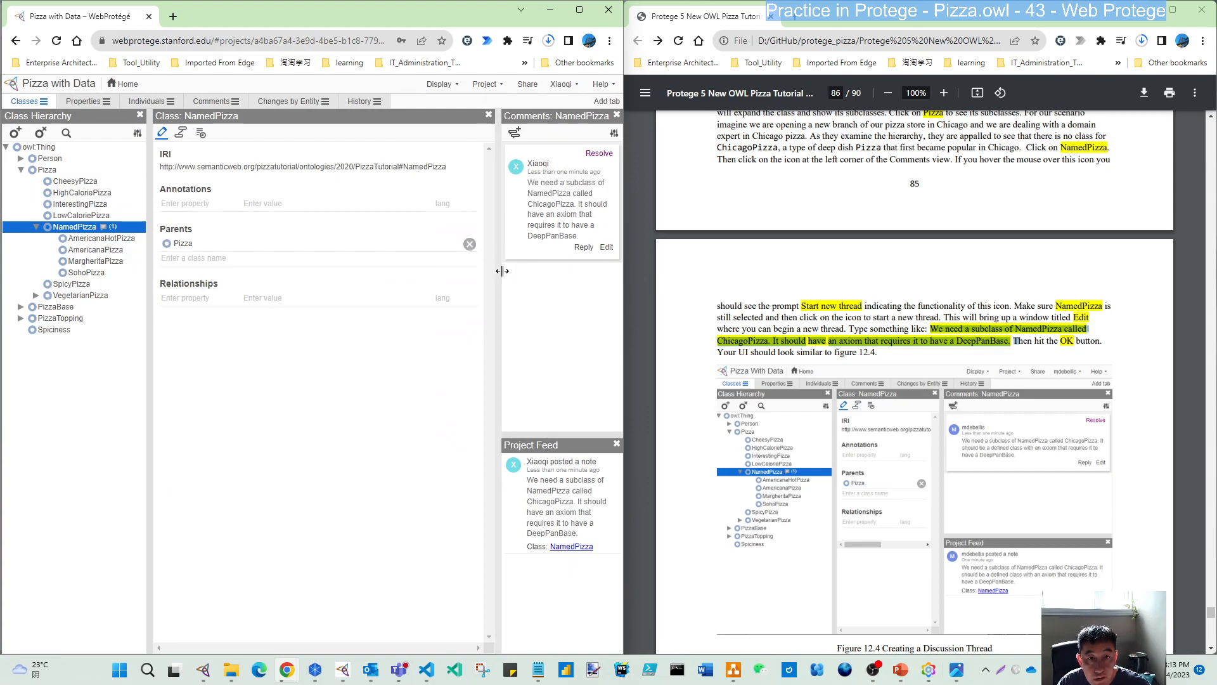
drag(499, 271, 493, 276)
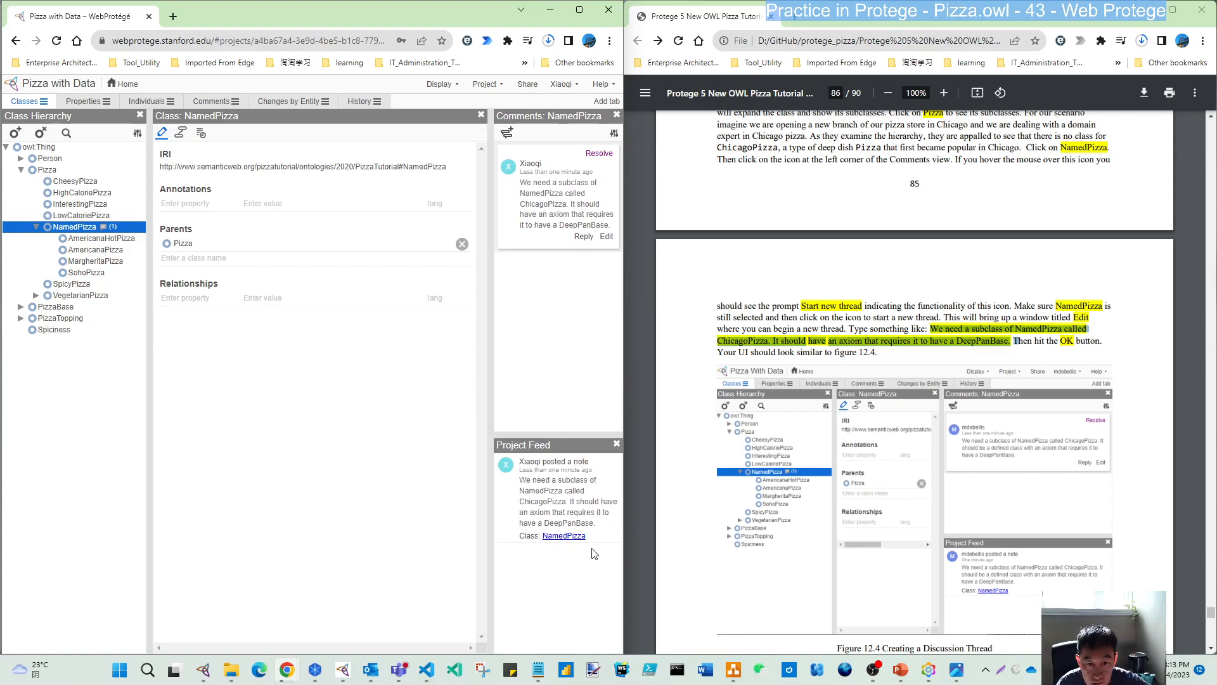
Reply to the NamedPizza comment with "I agree, ChicagoPizza is awesome and deserves its own class." and enlarge the Project Feed view.
scroll(809, 559, down, 2)
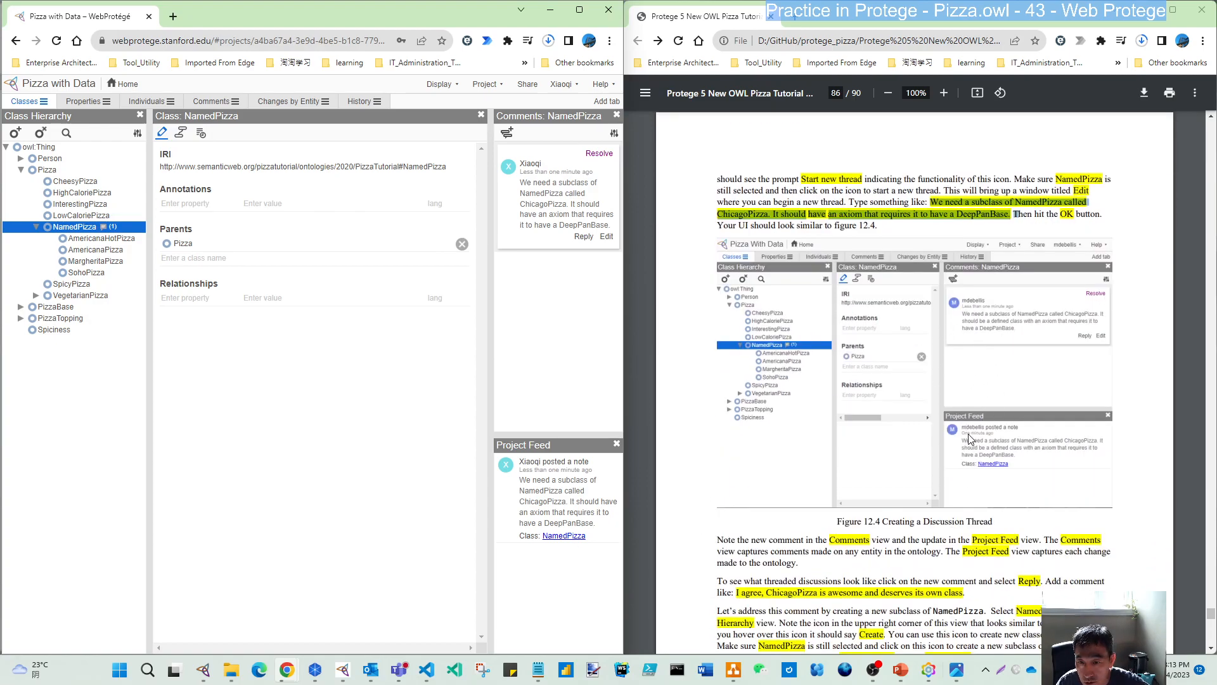
scroll(970, 438, down, 3)
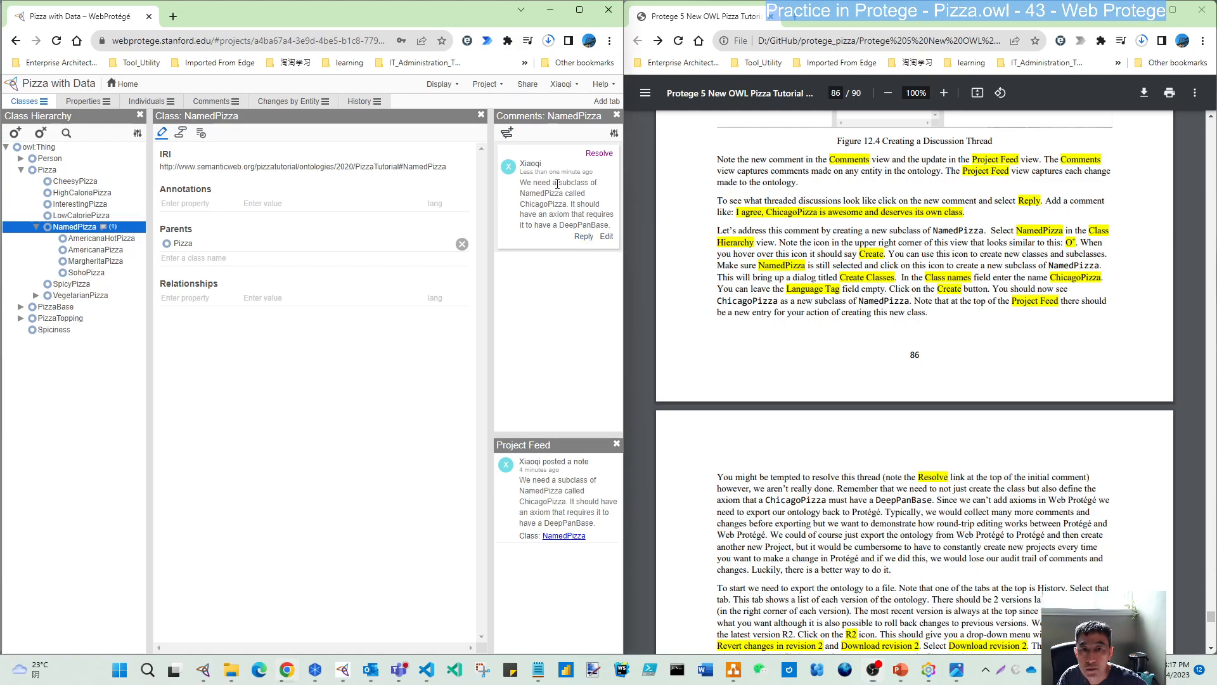
click(583, 238)
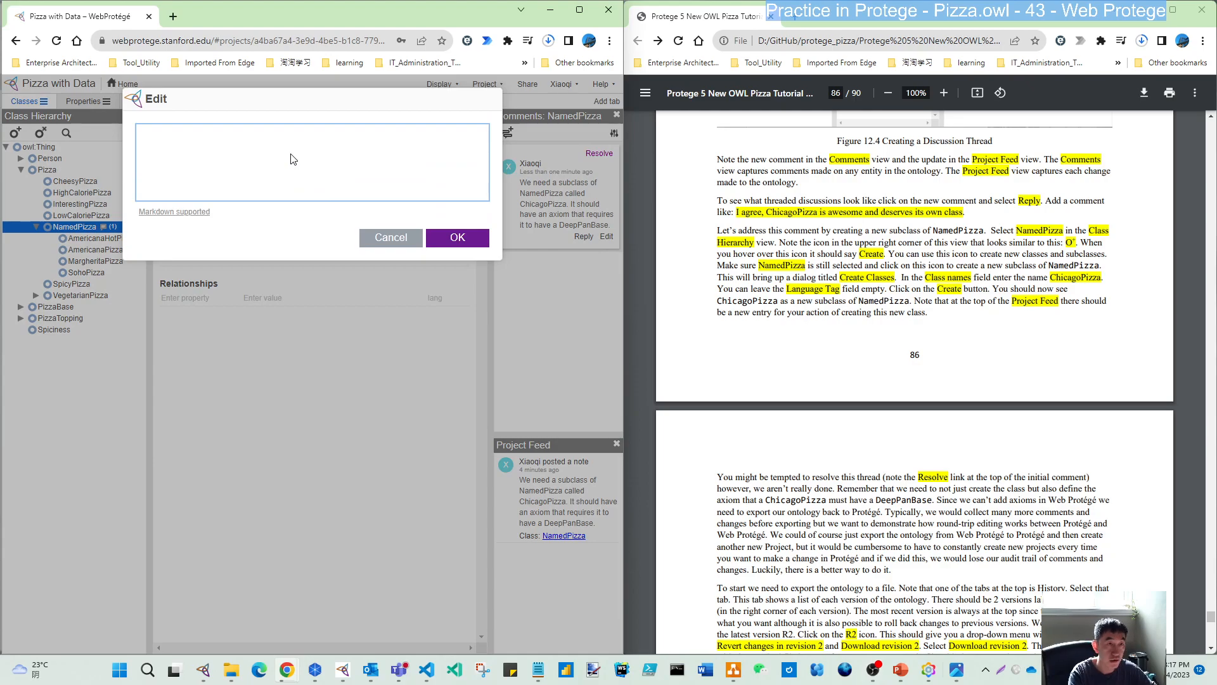
text(I agree)
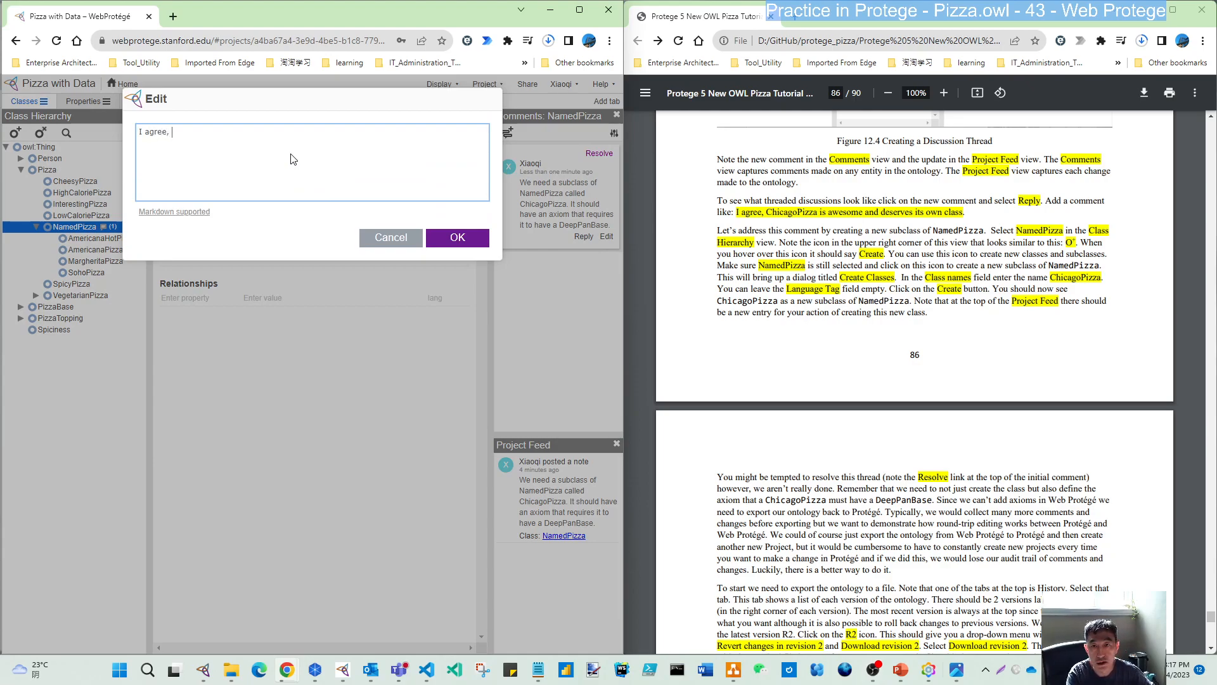
text(,)
drag(766, 211, 968, 215)
key(ctrl+c)
click(277, 146)
key(ctrl+v)
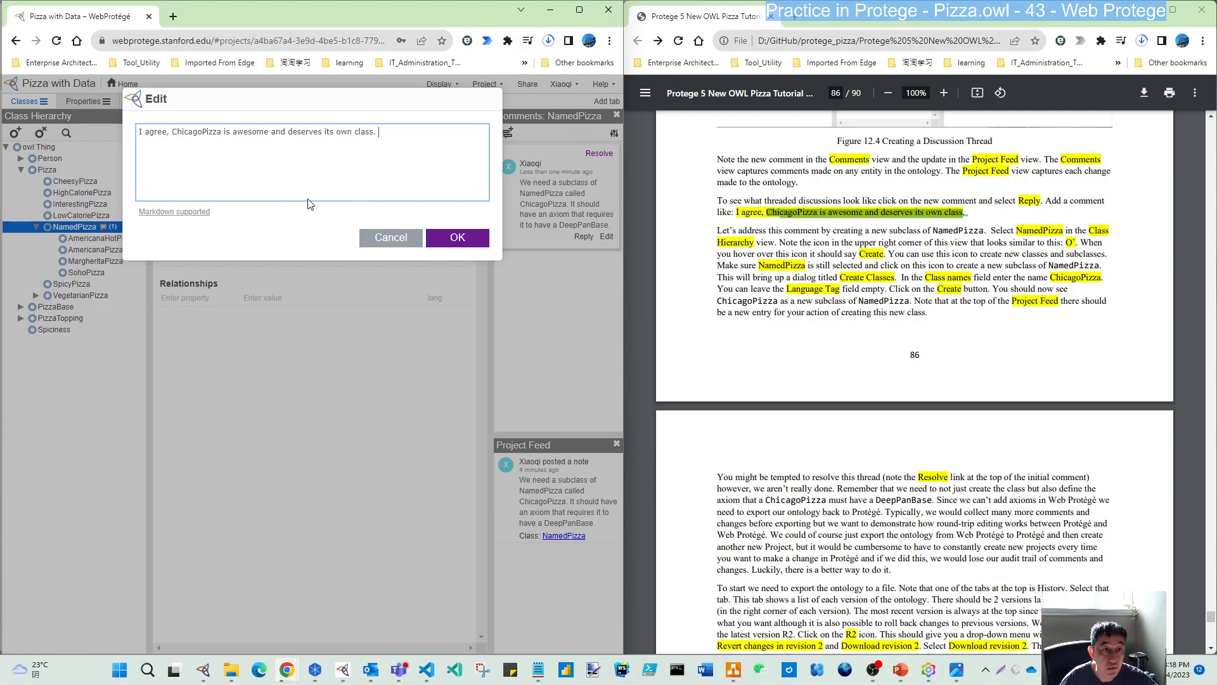
click(481, 246)
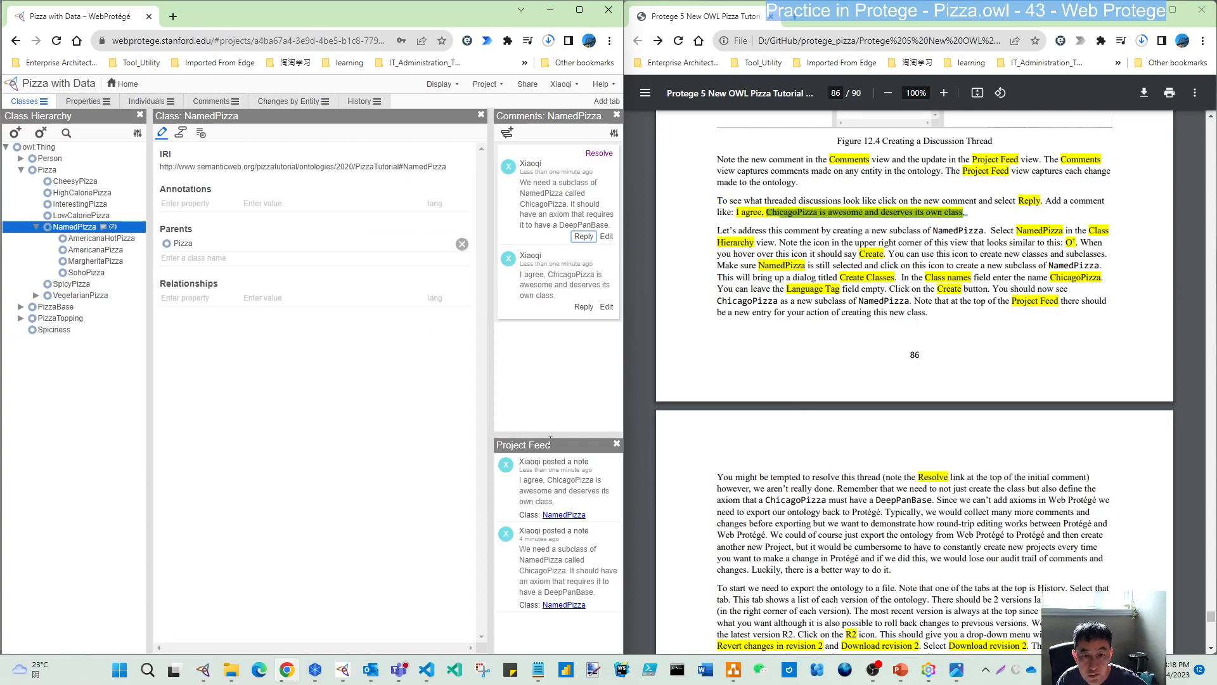
drag(554, 434, 557, 416)
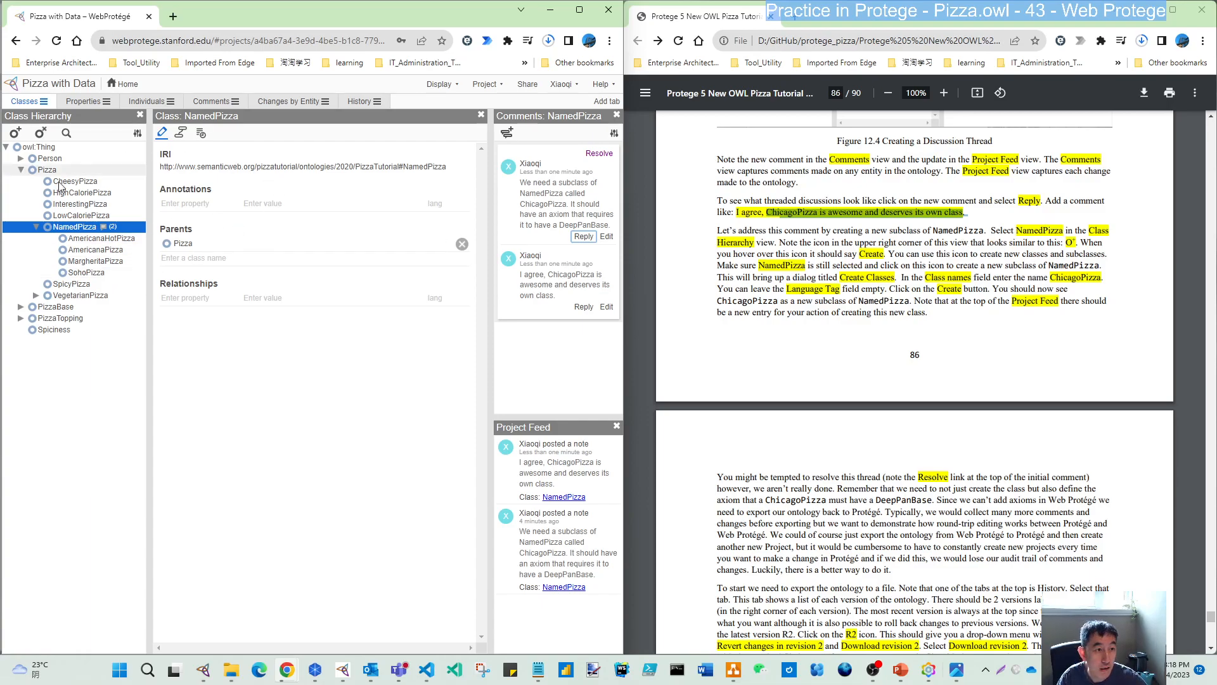
Create a subclass of NamedPizza named ChicagoPizza, leaving the language tag empty.
click(70, 227)
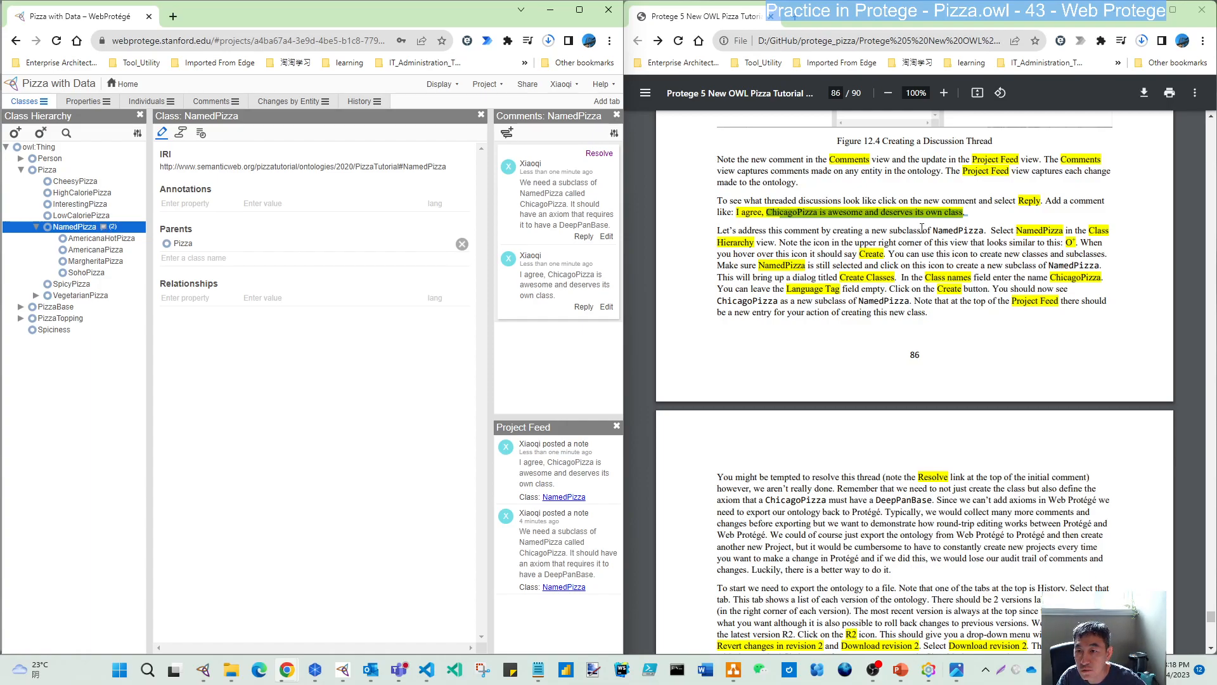
click(15, 135)
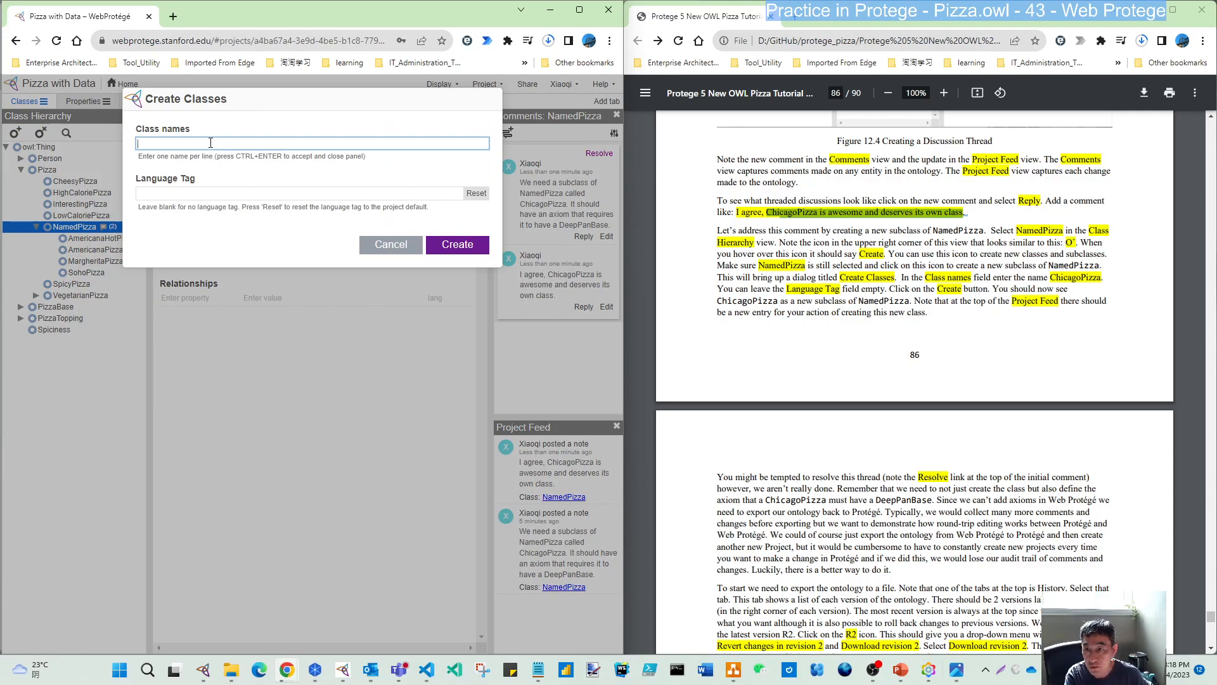
text(Chicago)
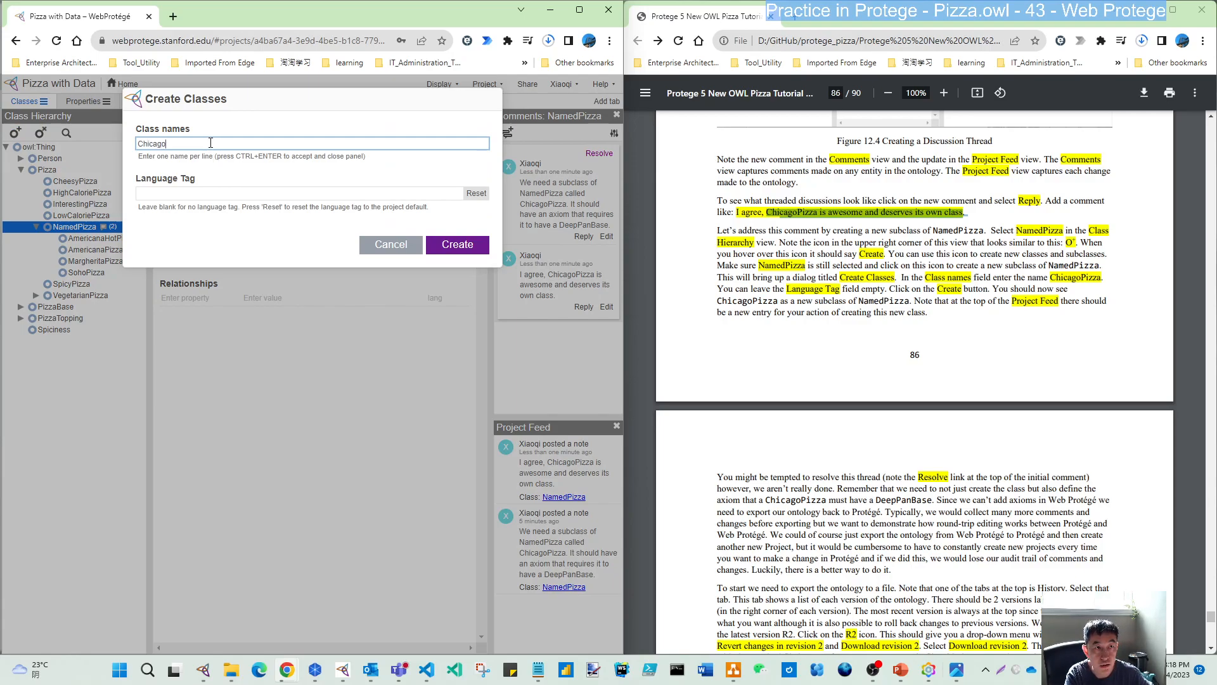
text(Pizza)
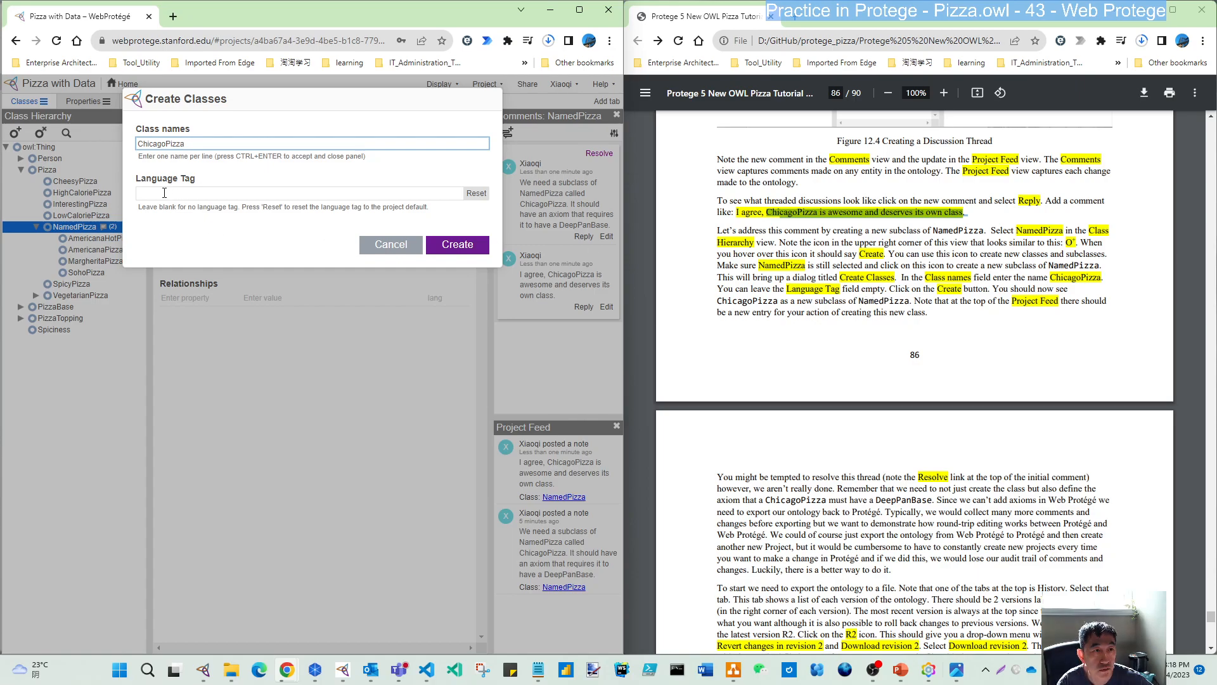
click(471, 248)
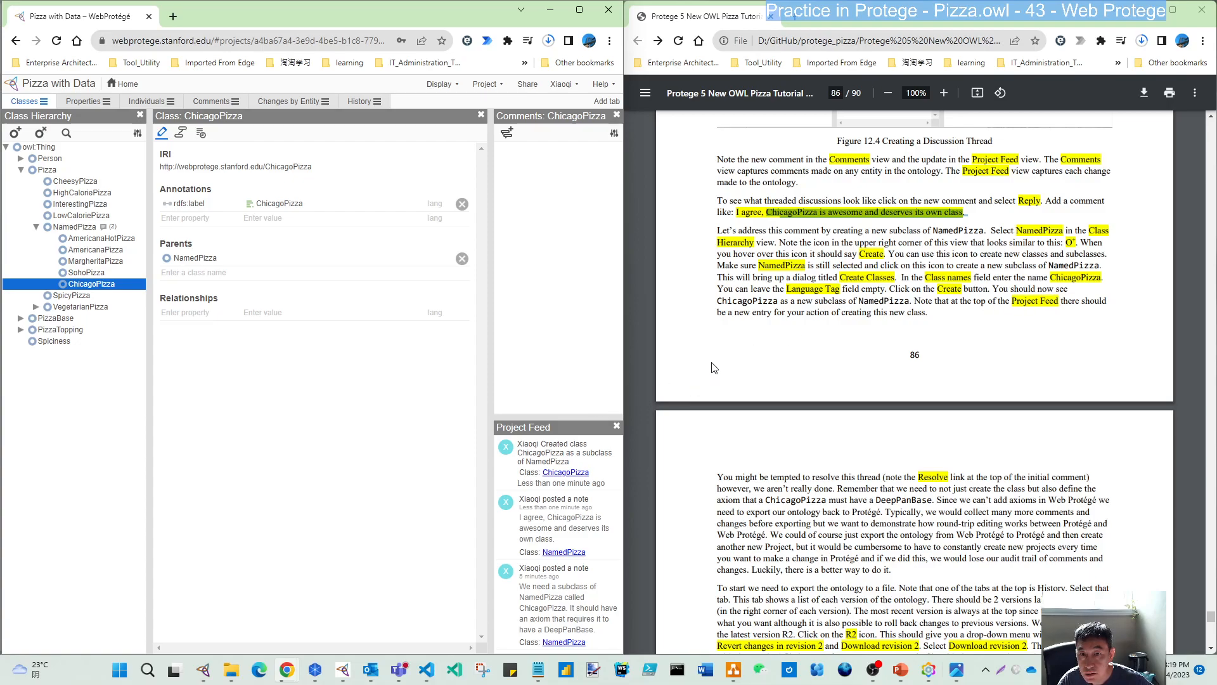
Read the tutorial's instructions on resolving threads and exporting a revision, and reselect NamedPizza to view its comment thread.
drag(566, 418, 566, 387)
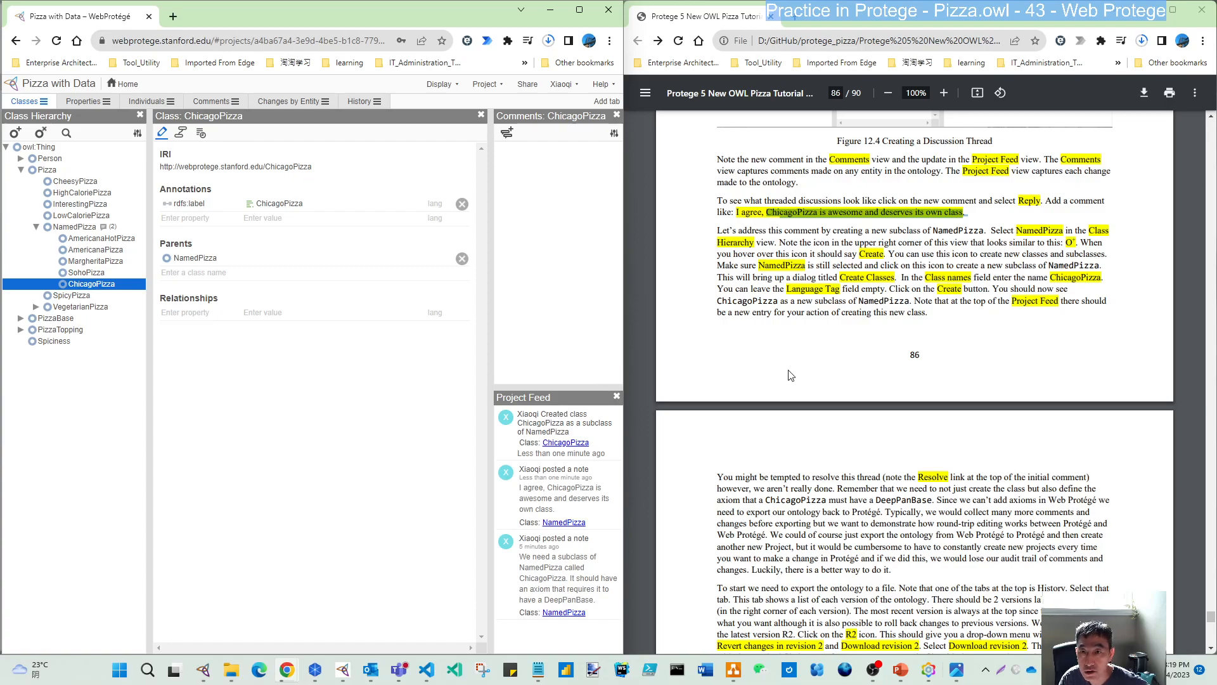
scroll(790, 374, down, 3)
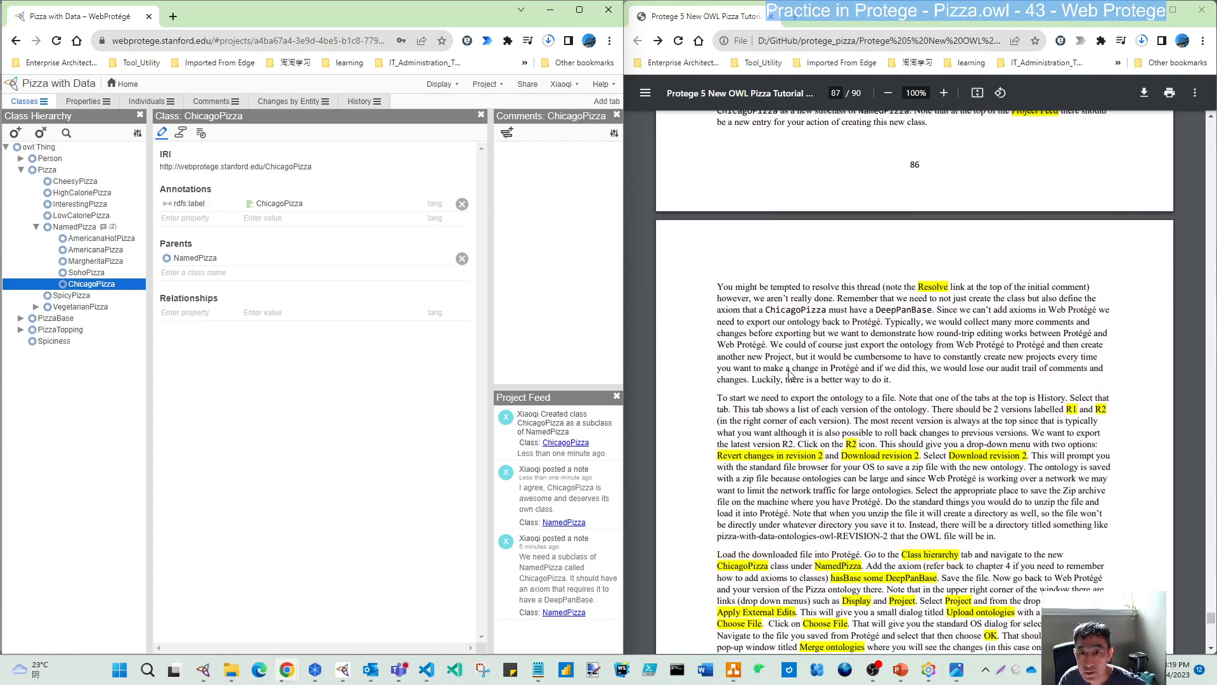
scroll(789, 374, down, 2)
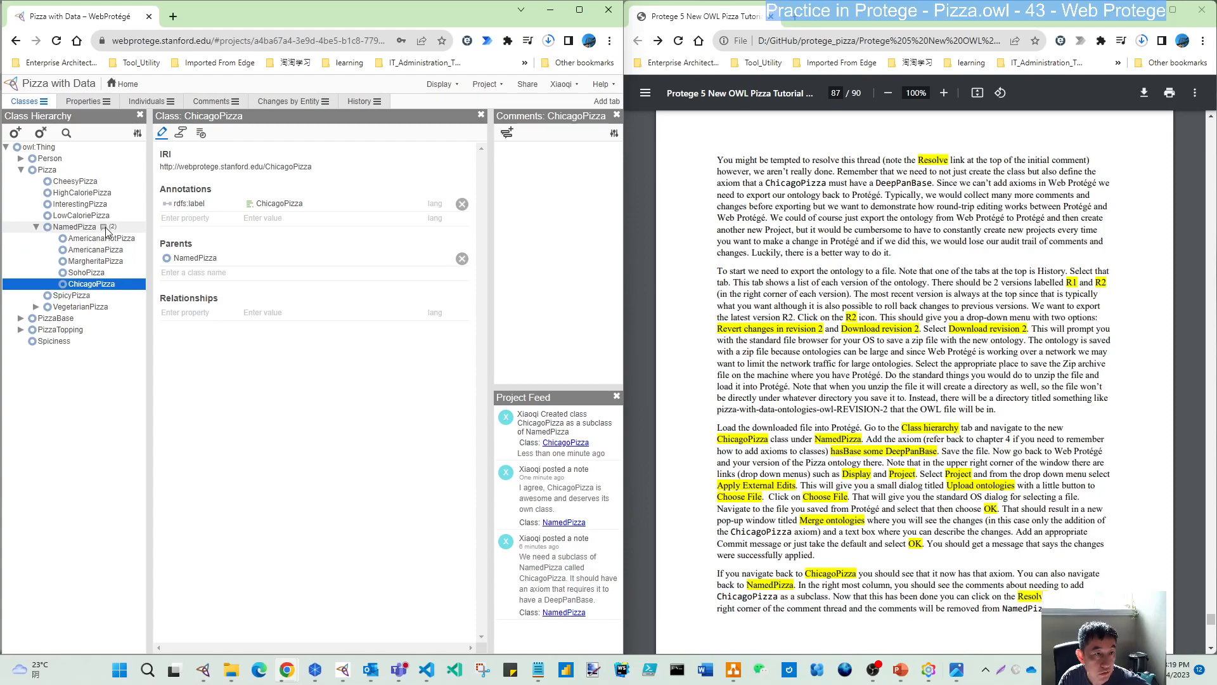
click(105, 229)
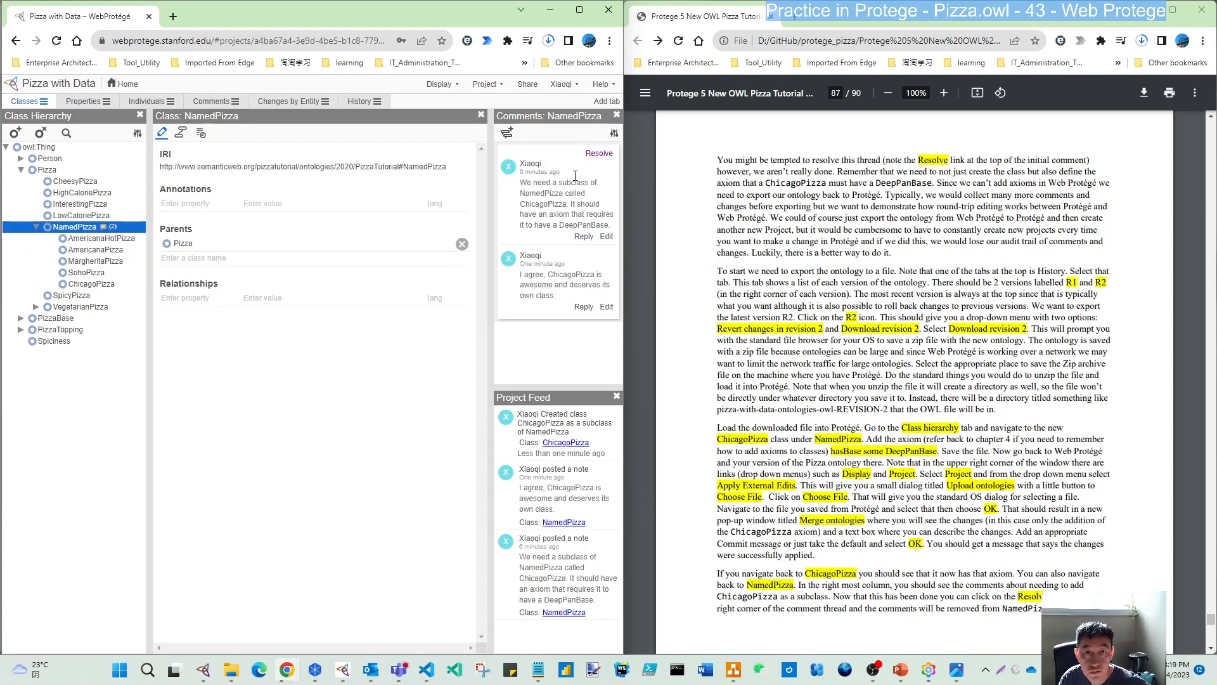